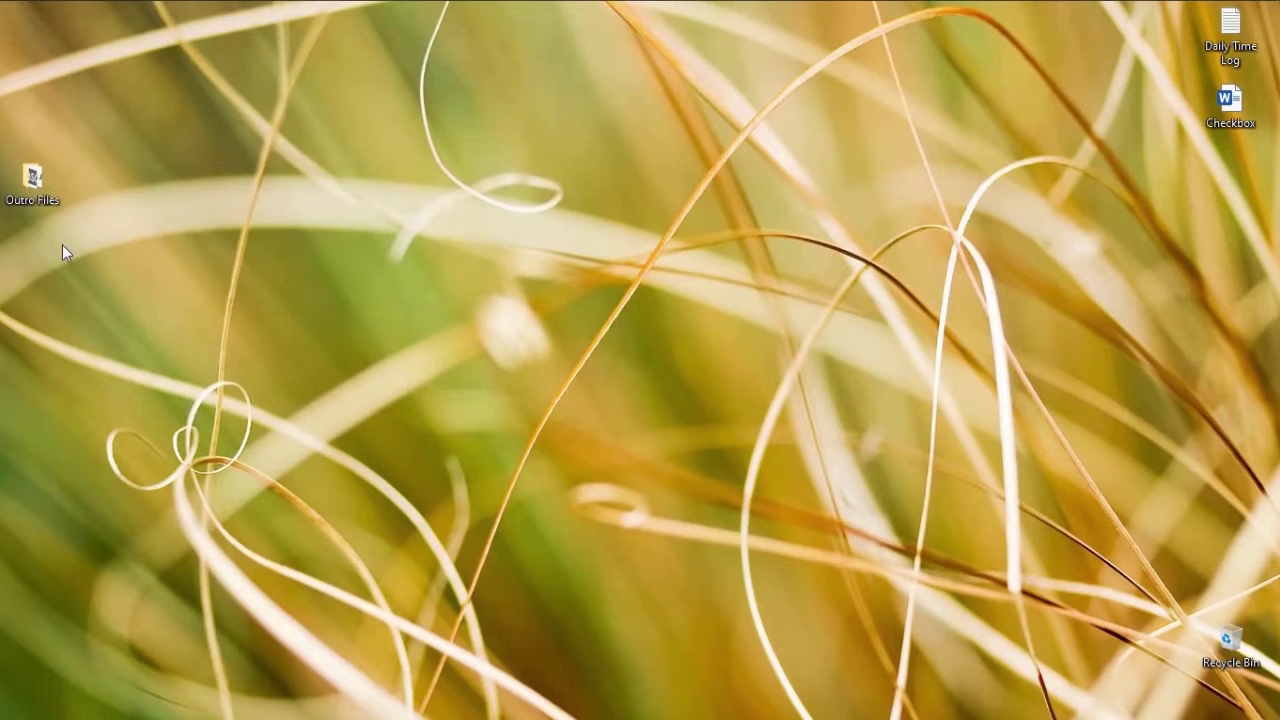
# - Open Outro Files and preview each image in Photos, Bell 1 through z.jpg, then close Photos
pyautogui.doubleClick(33, 182)
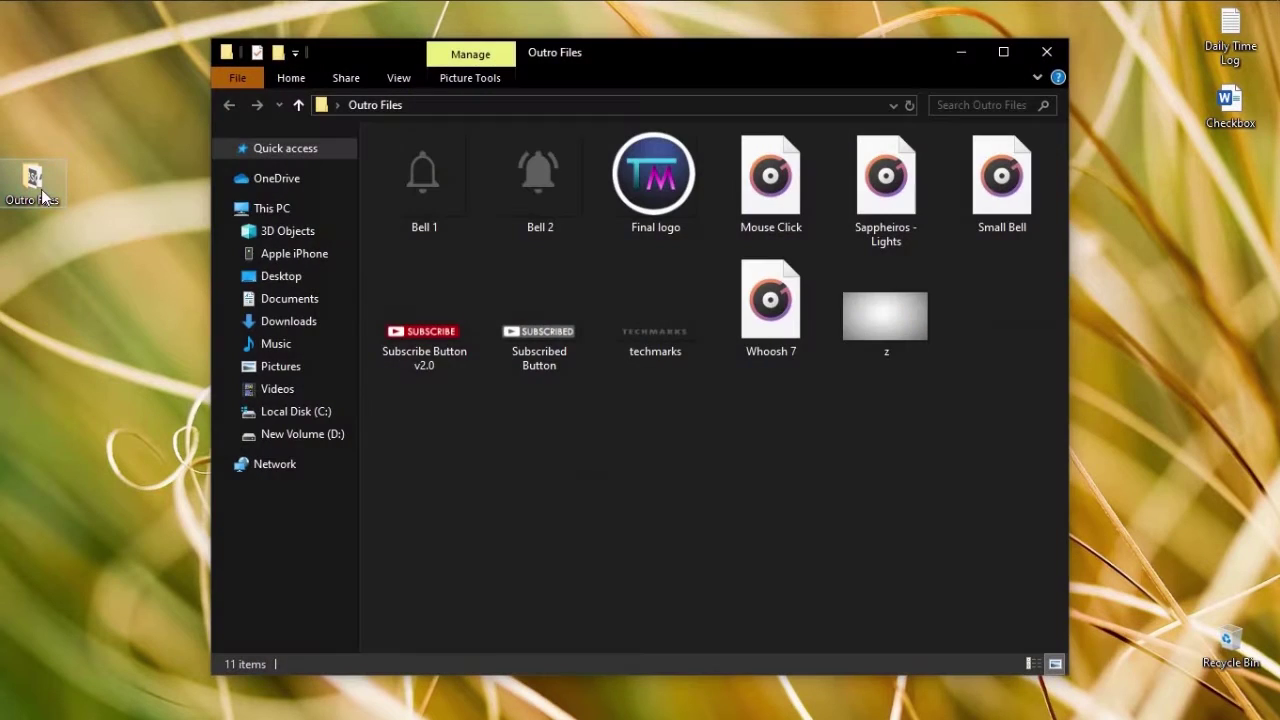
pyautogui.doubleClick(421, 207)
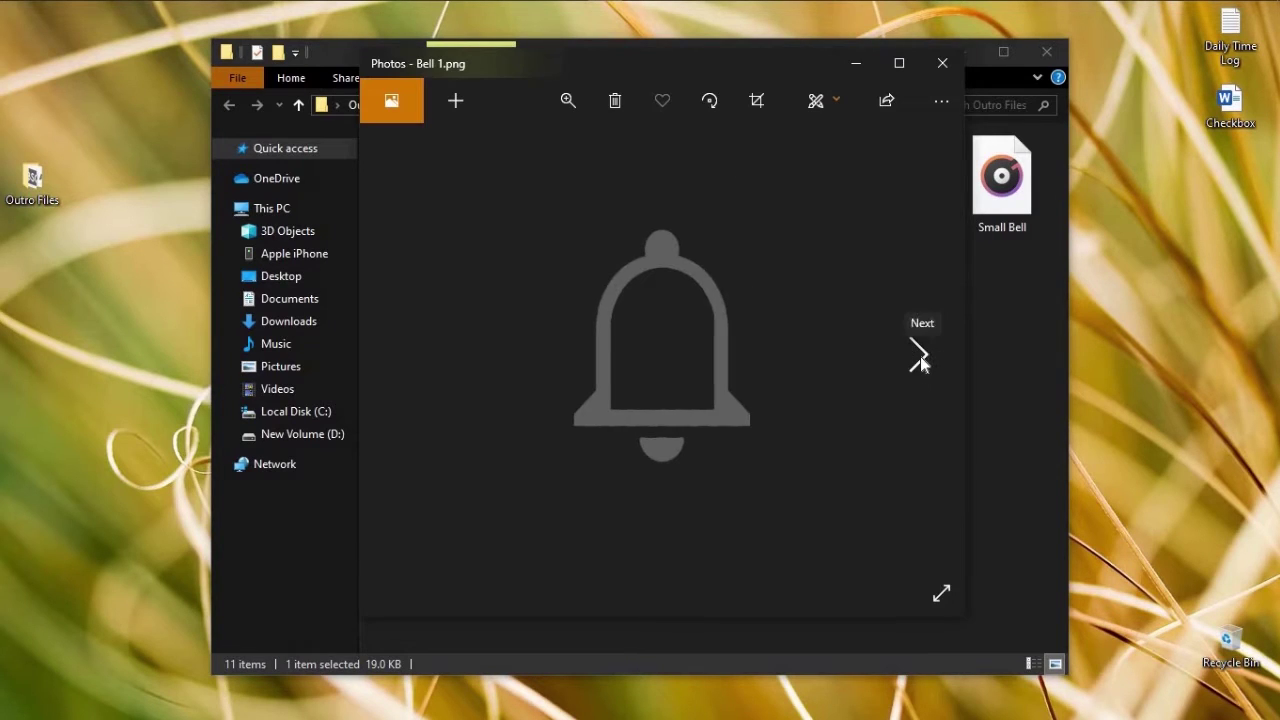
pyautogui.click(920, 356)
pyautogui.click(915, 360)
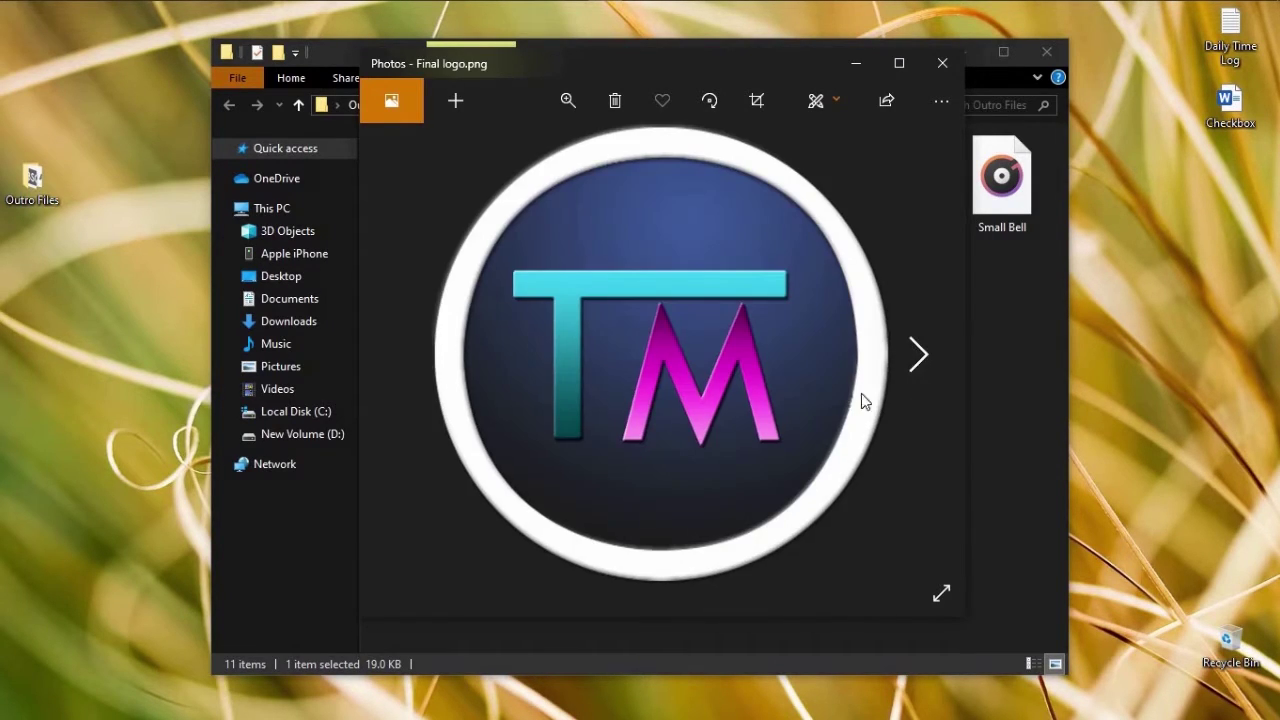
pyautogui.click(916, 358)
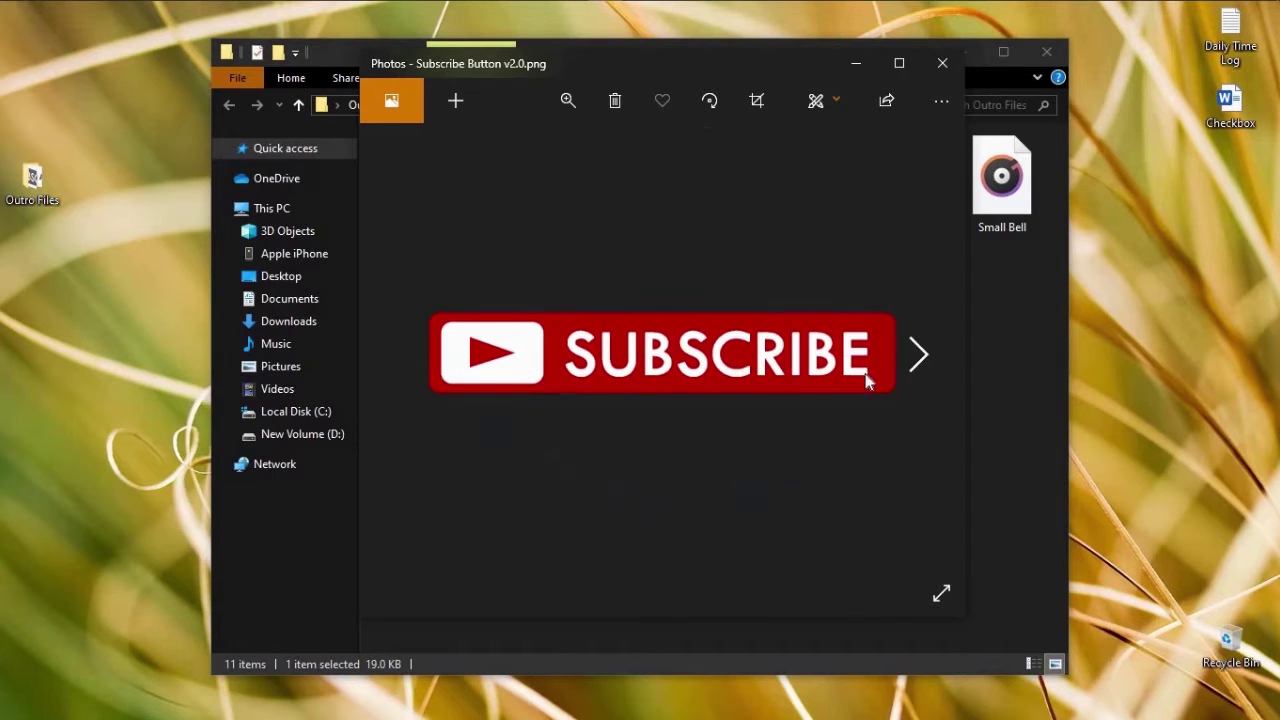
pyautogui.click(916, 360)
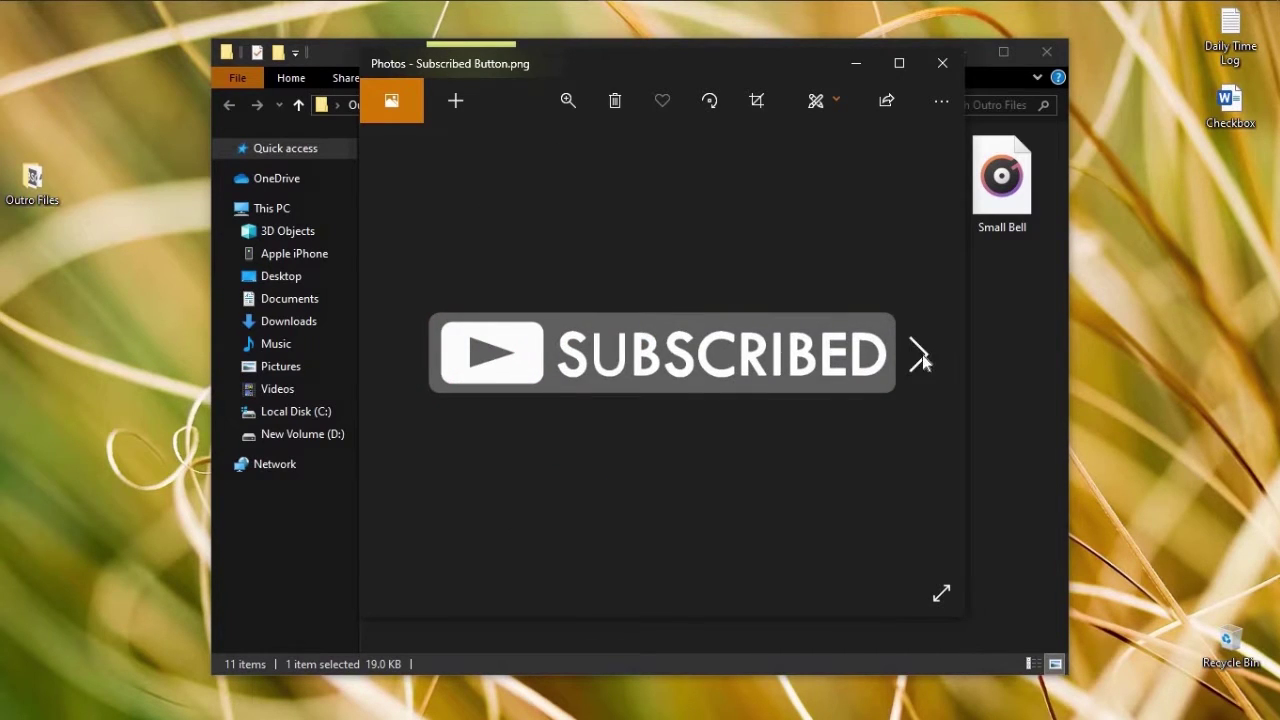
pyautogui.click(922, 354)
pyautogui.click(921, 354)
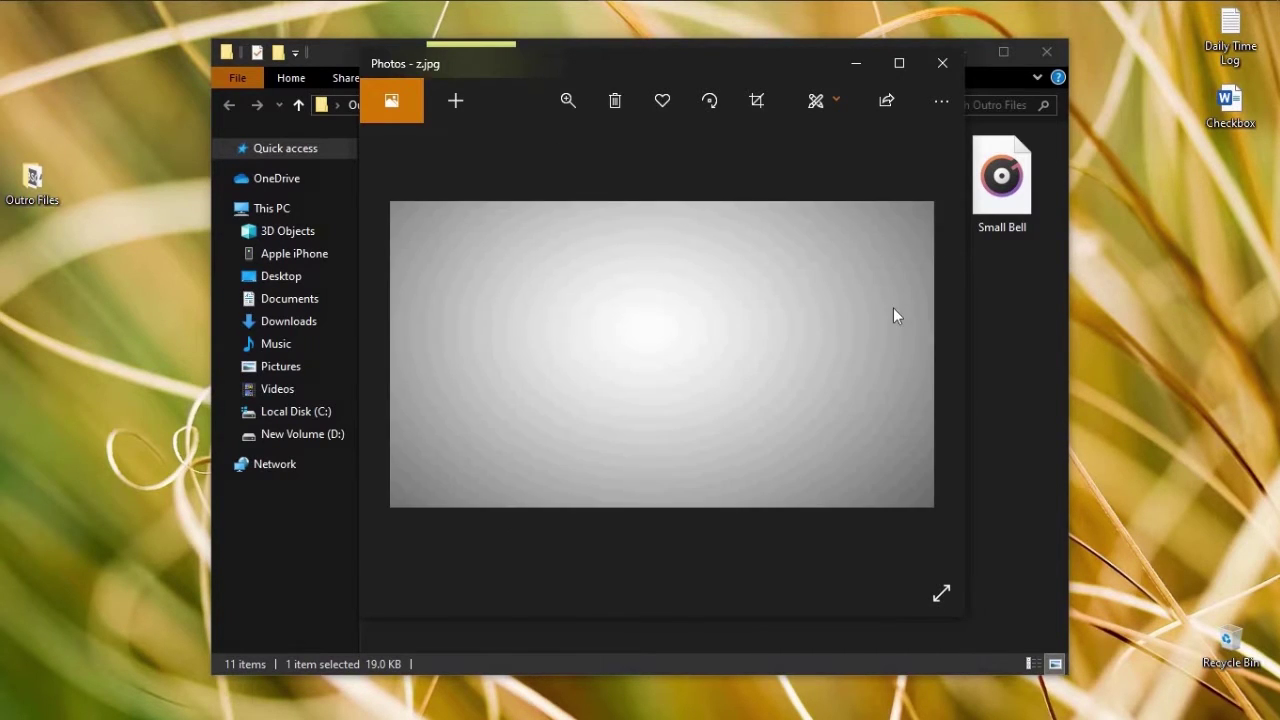
pyautogui.click(942, 63)
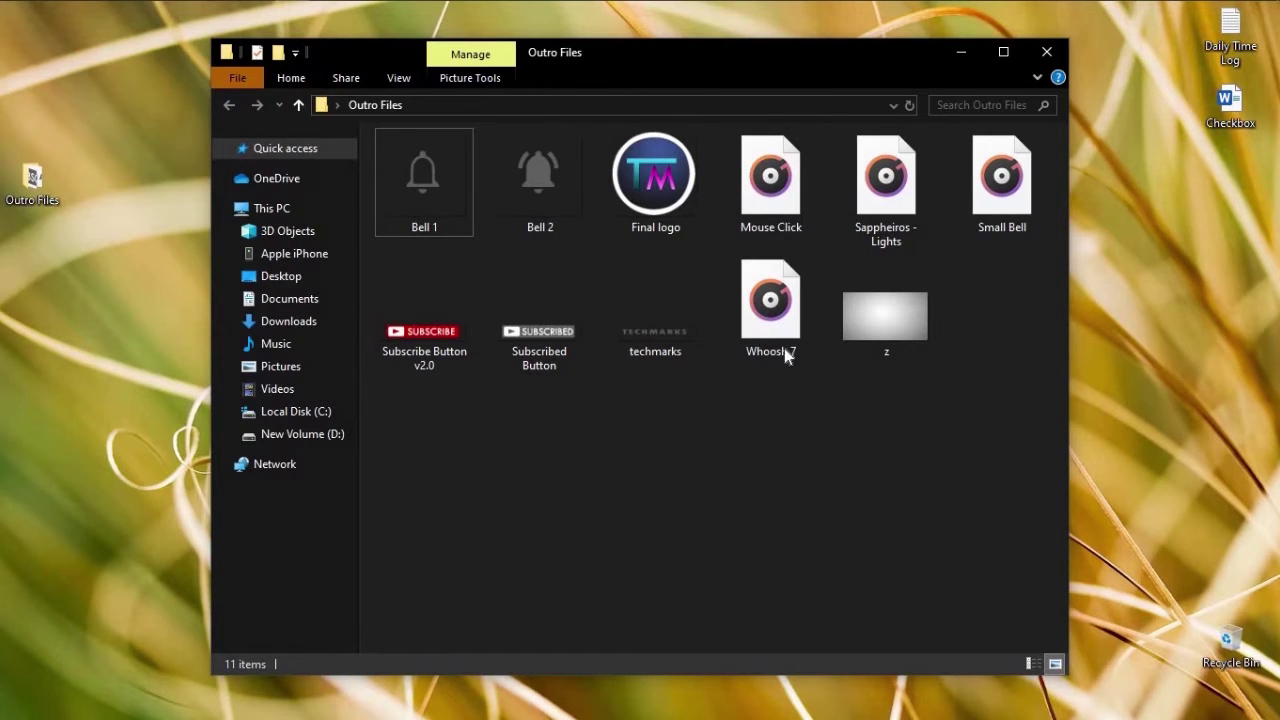
# - Launch Premiere Pro and create a new Untitled project saved to the Desktop
pyautogui.press('super+d')
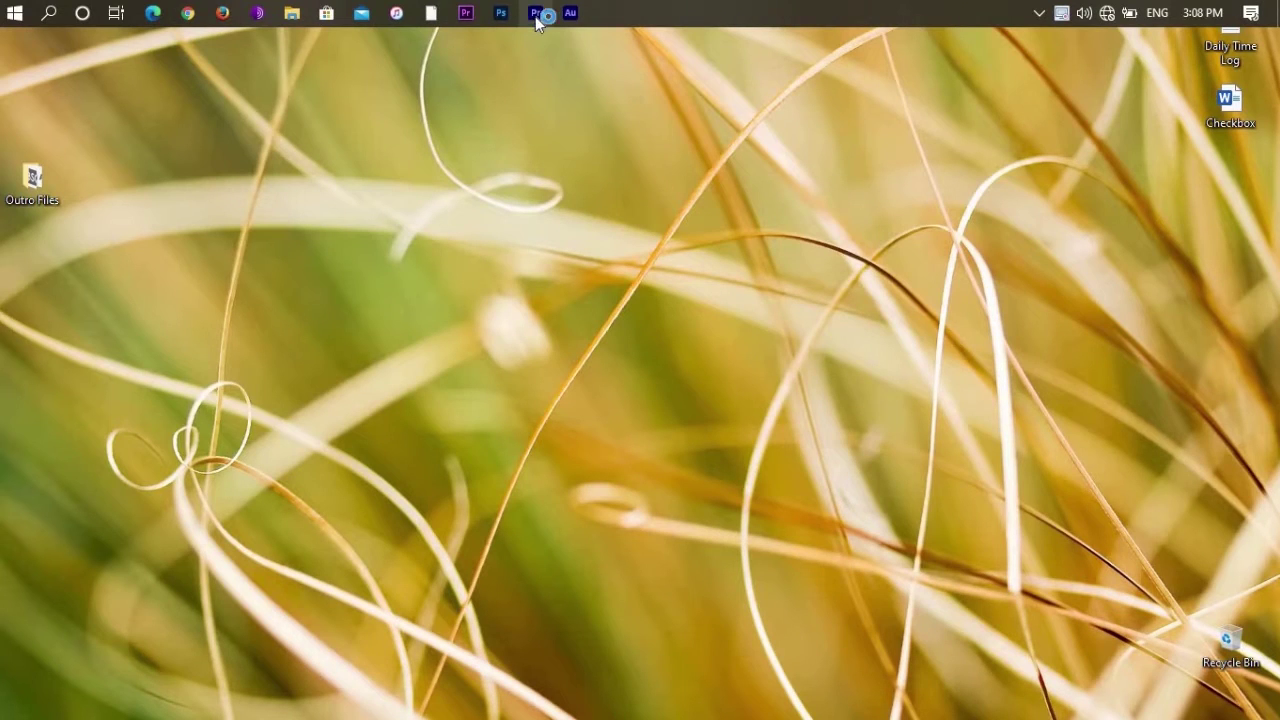
pyautogui.click(536, 13)
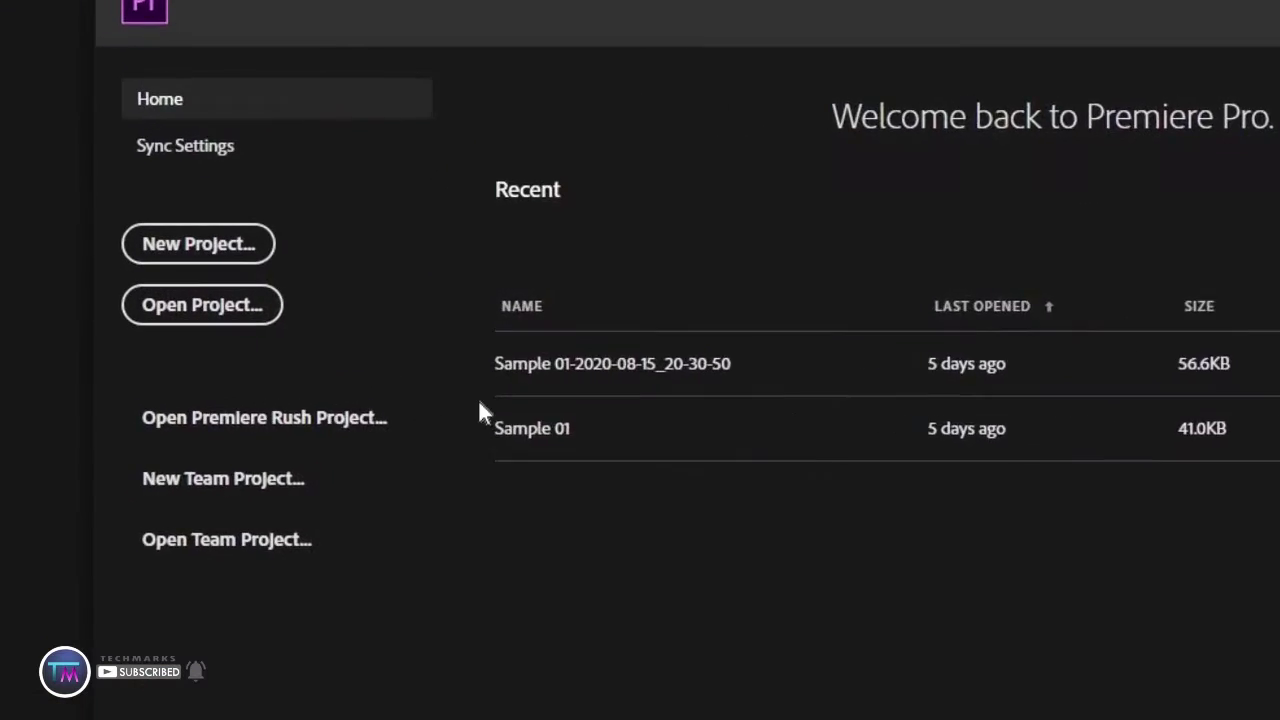
pyautogui.click(318, 248)
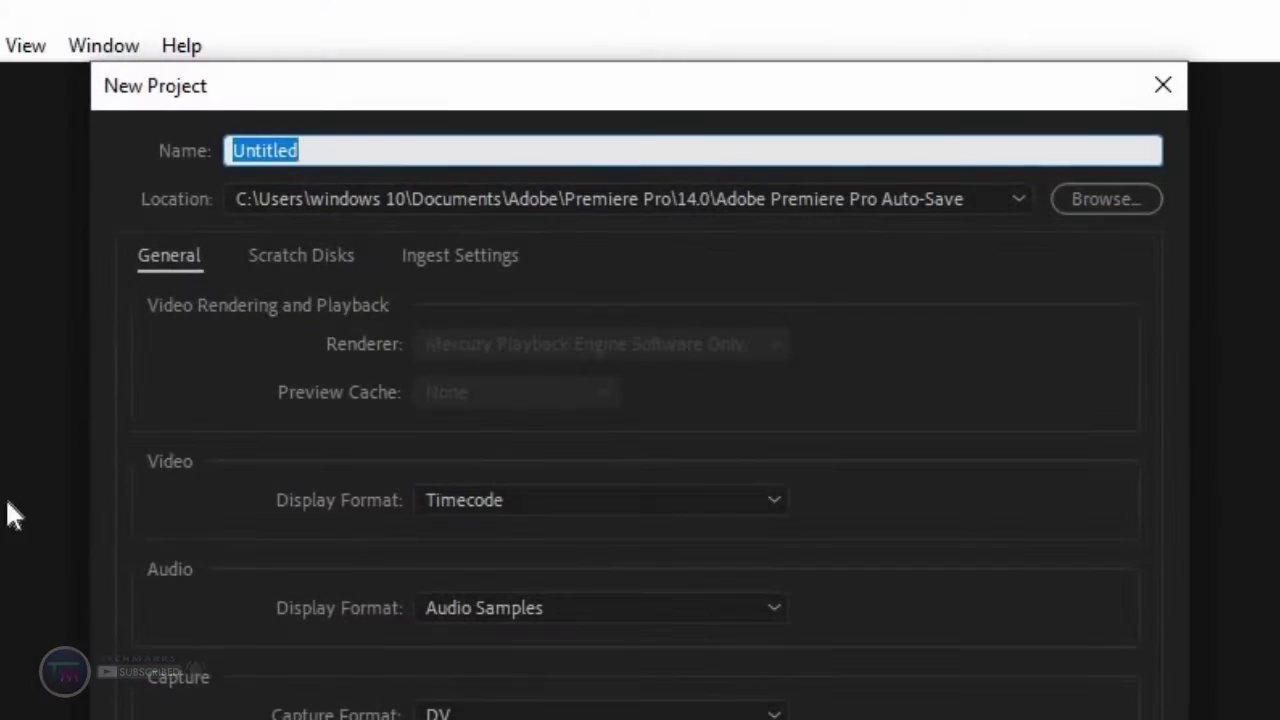
pyautogui.click(1094, 200)
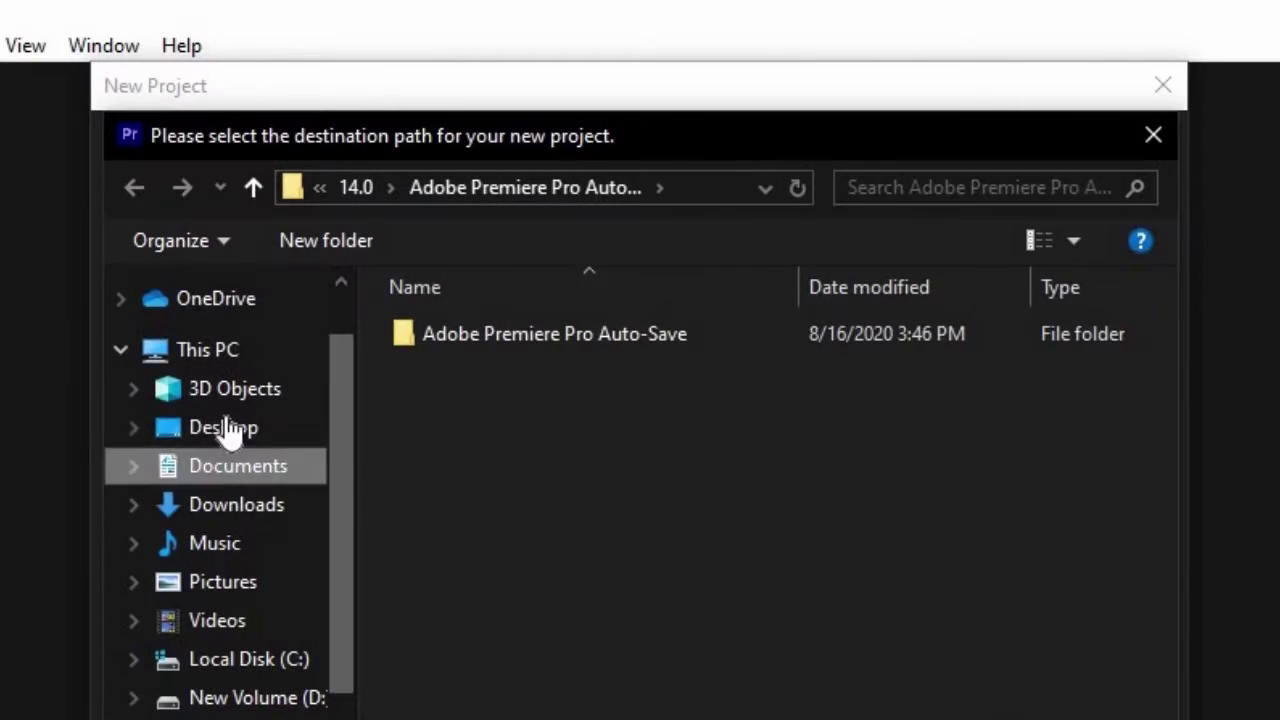
pyautogui.click(229, 423)
pyautogui.press('Return')
pyautogui.press('Return')
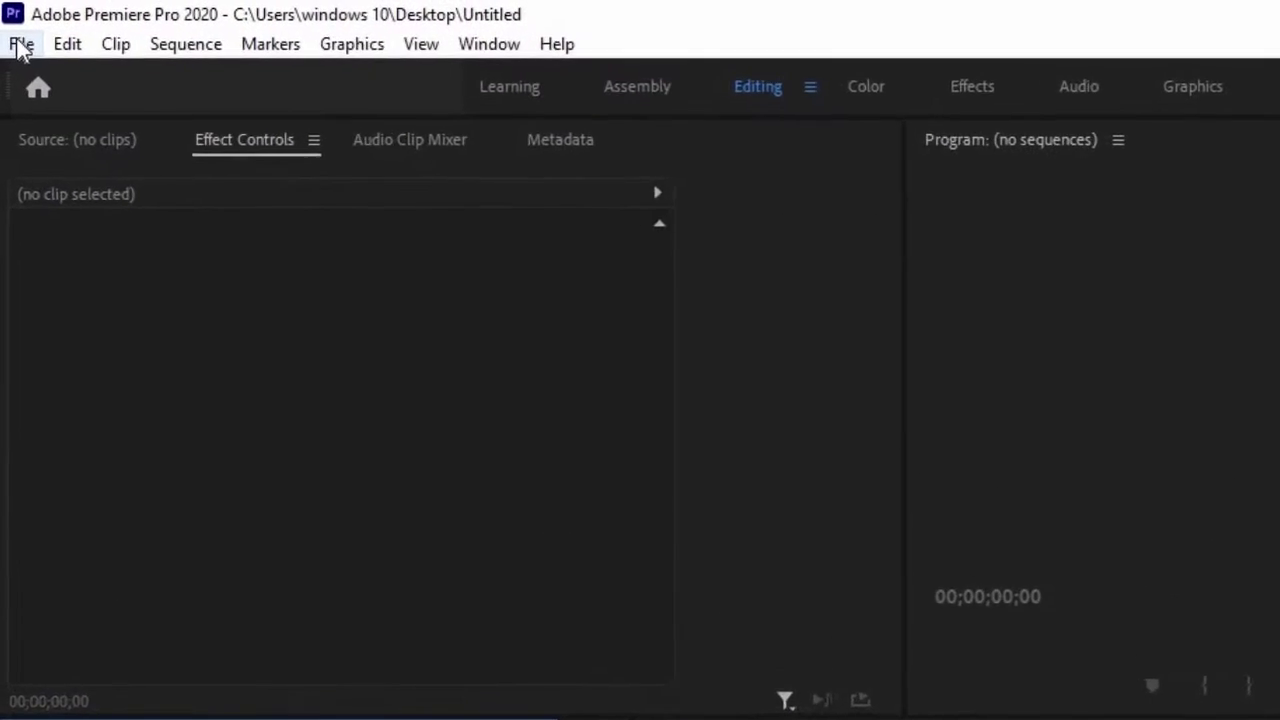
# - Create Sequence 01 with the HDV 720p editing mode (1280×720, 29.97 fps)
pyautogui.click(21, 45)
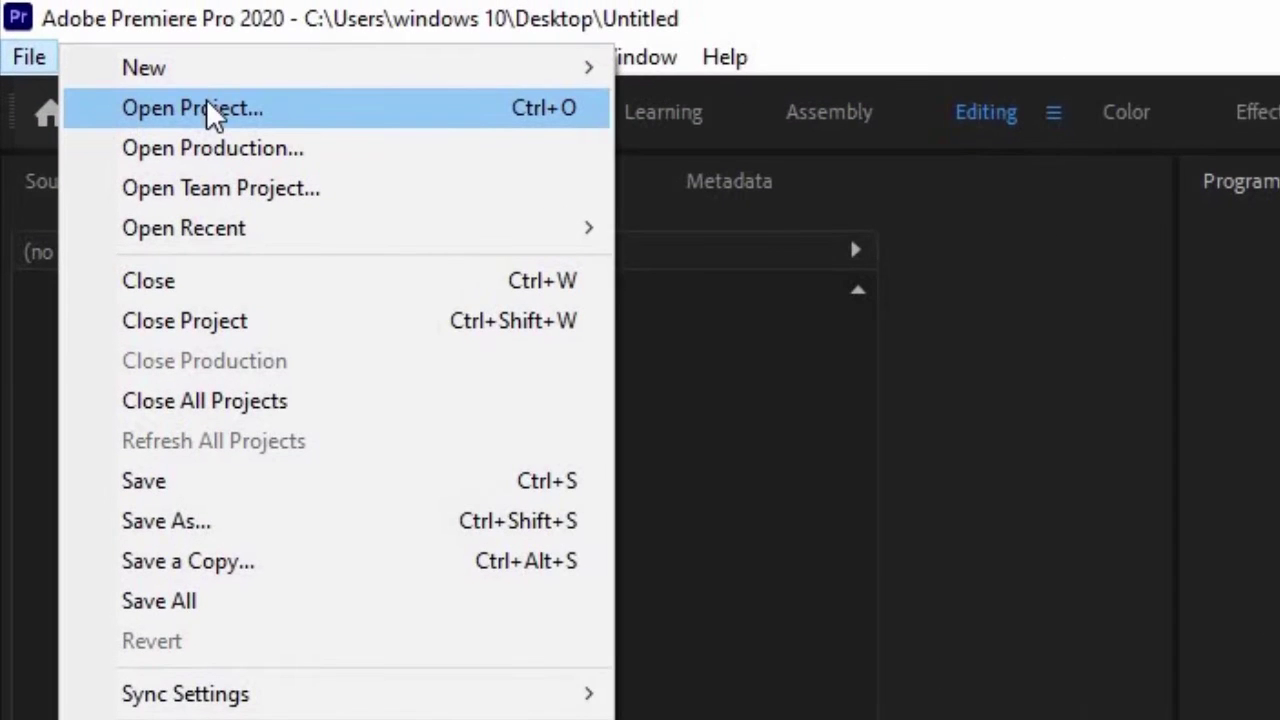
pyautogui.moveTo(247, 52)
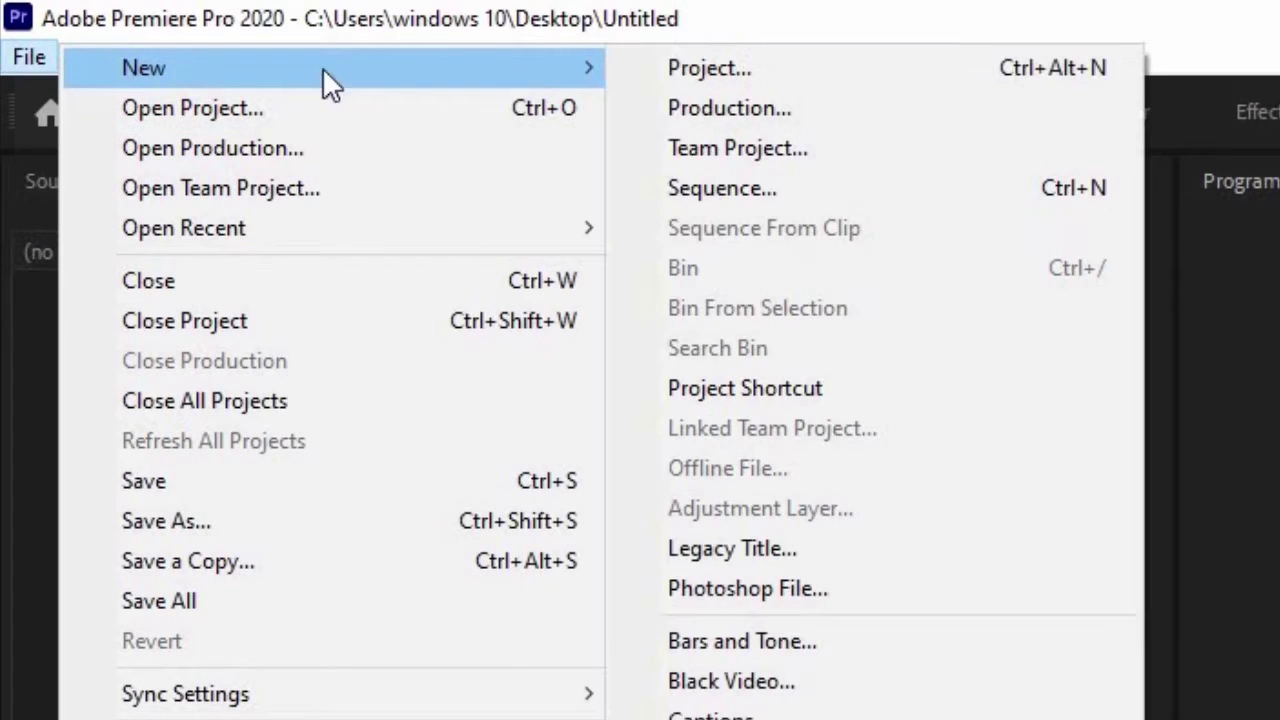
pyautogui.click(736, 188)
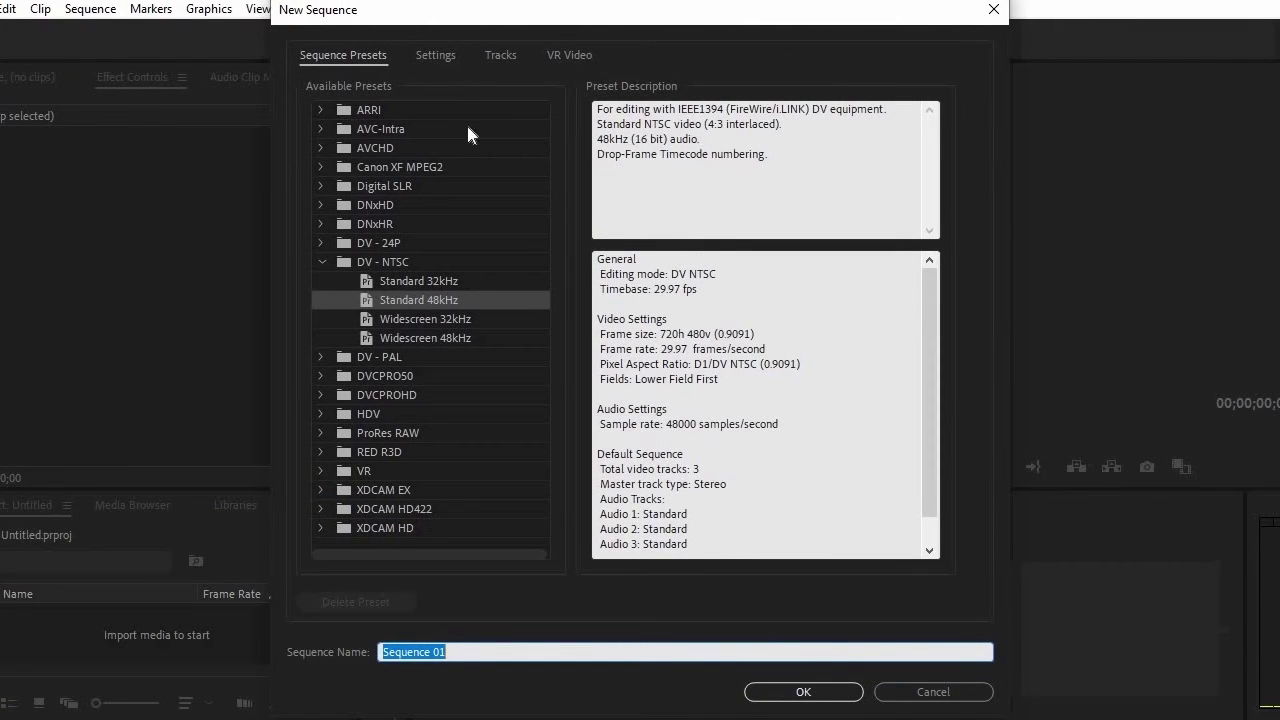
pyautogui.click(435, 55)
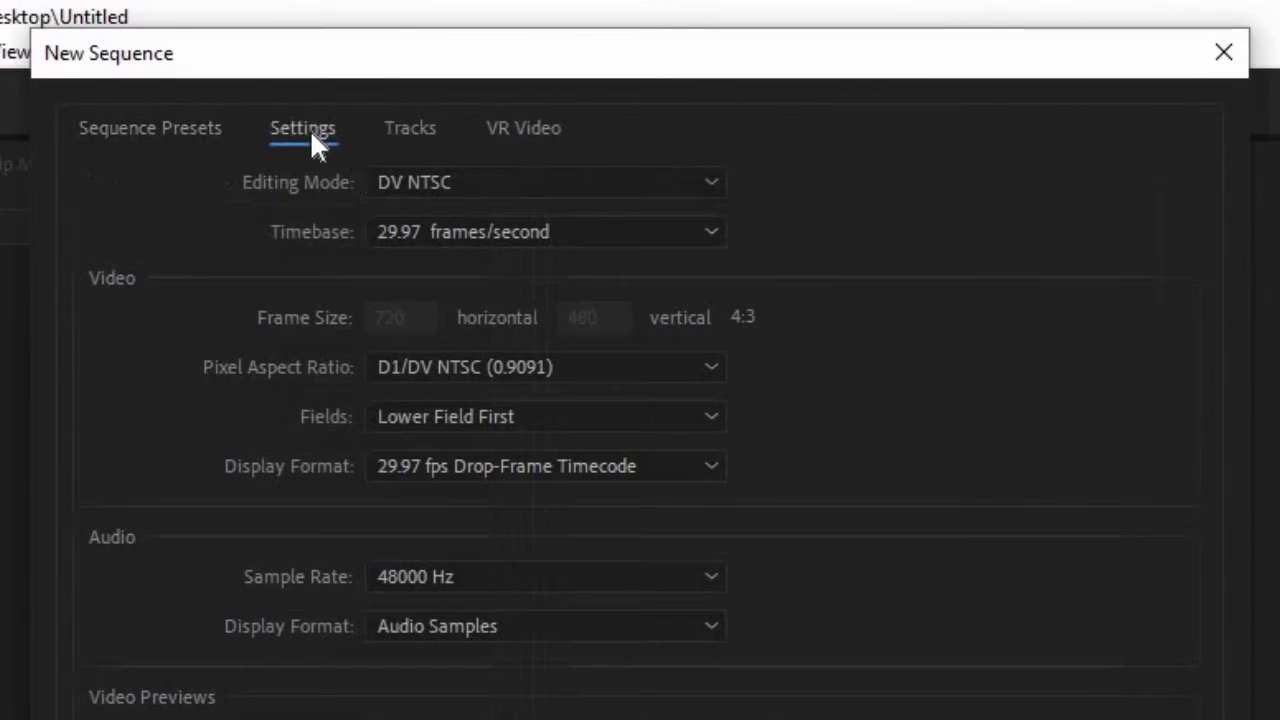
pyautogui.click(712, 182)
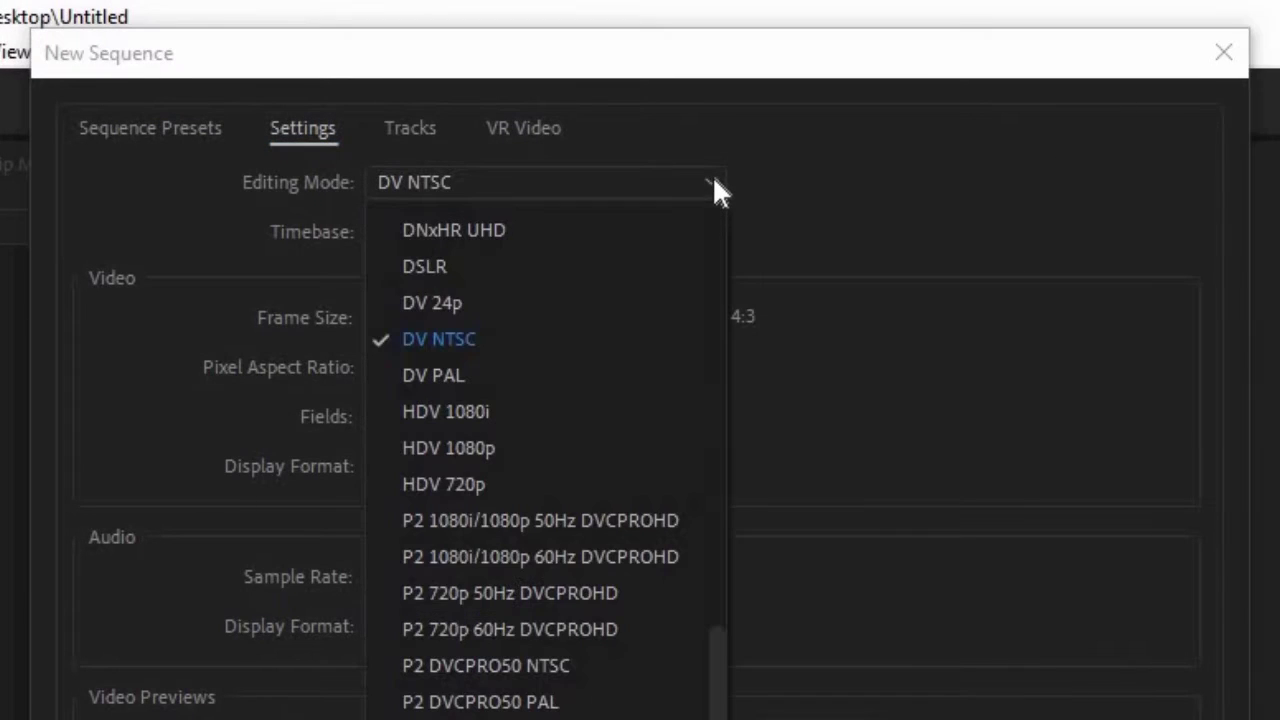
pyautogui.click(459, 485)
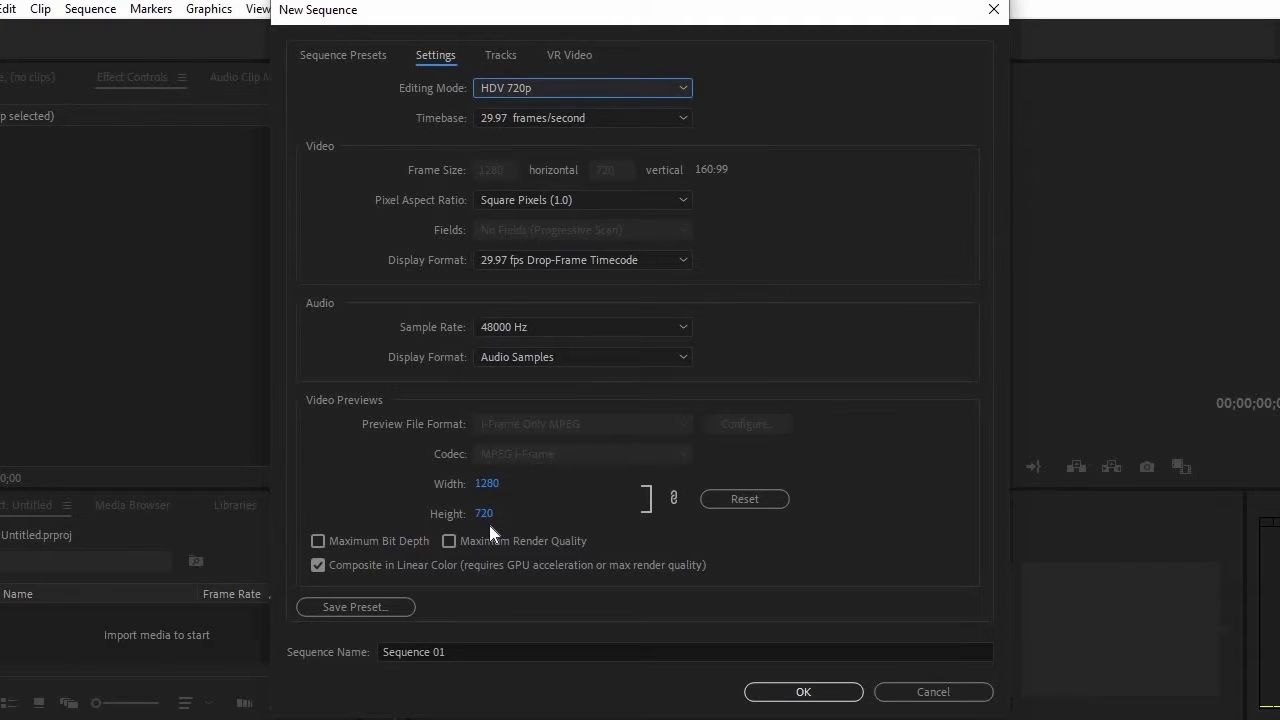
pyautogui.click(788, 695)
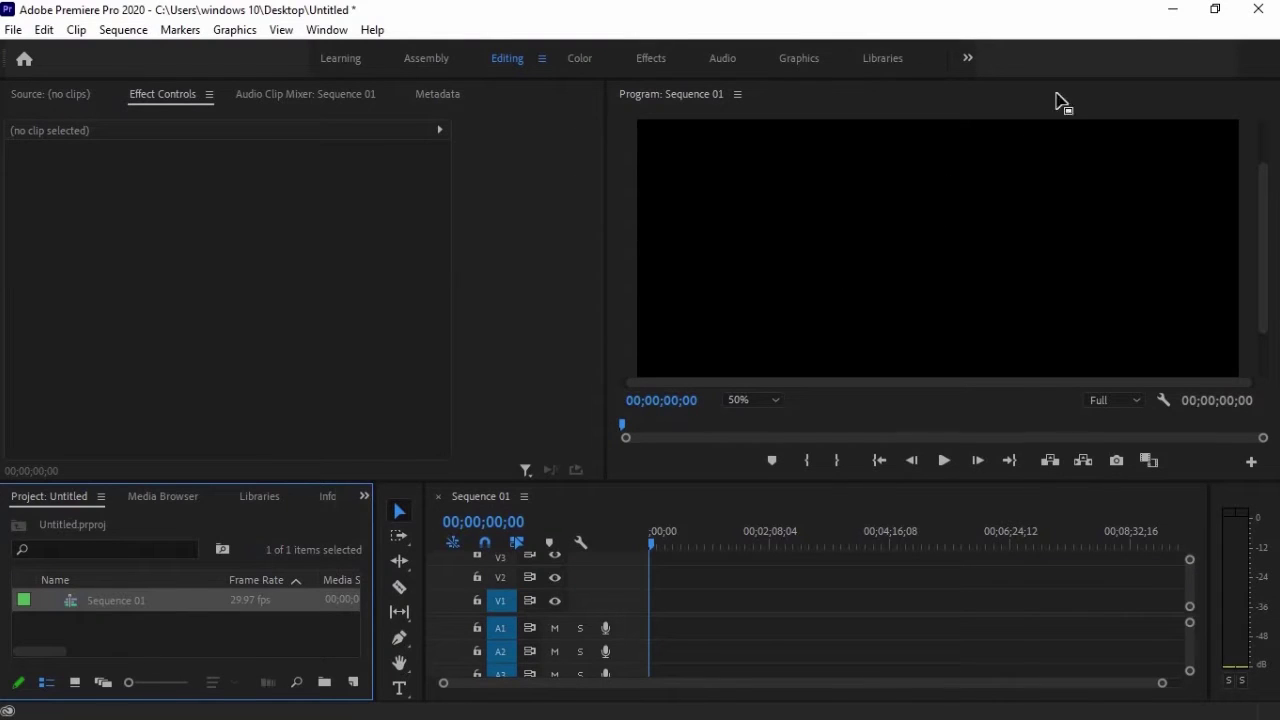
# - Import all 11 Outro Files items into the project and place z.jpg at the start of V1
pyautogui.doubleClick(126, 632)
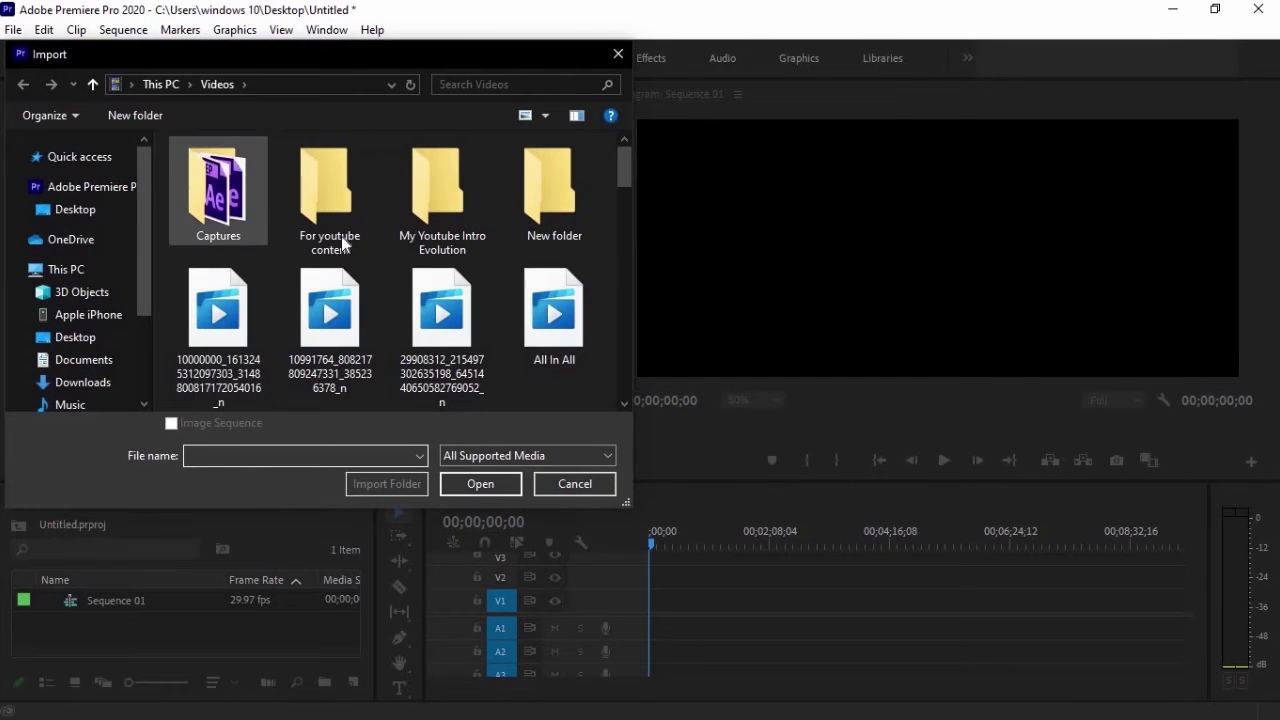
pyautogui.click(86, 220)
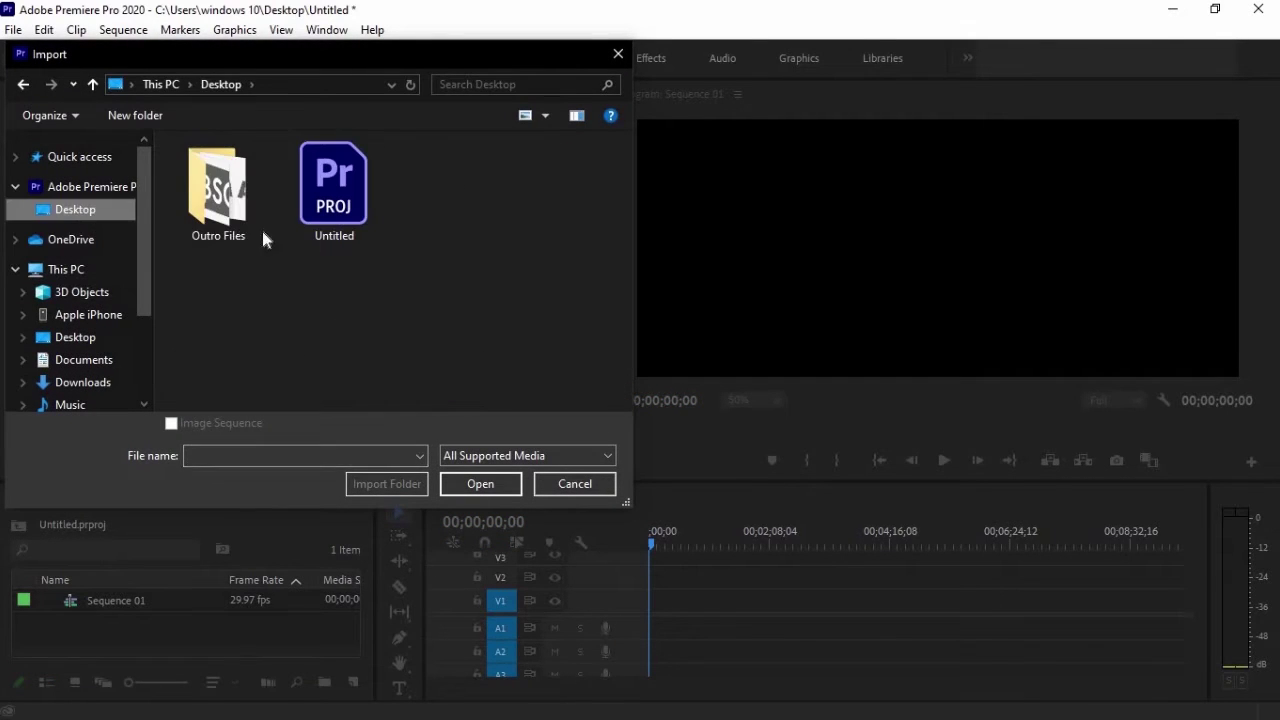
pyautogui.doubleClick(262, 228)
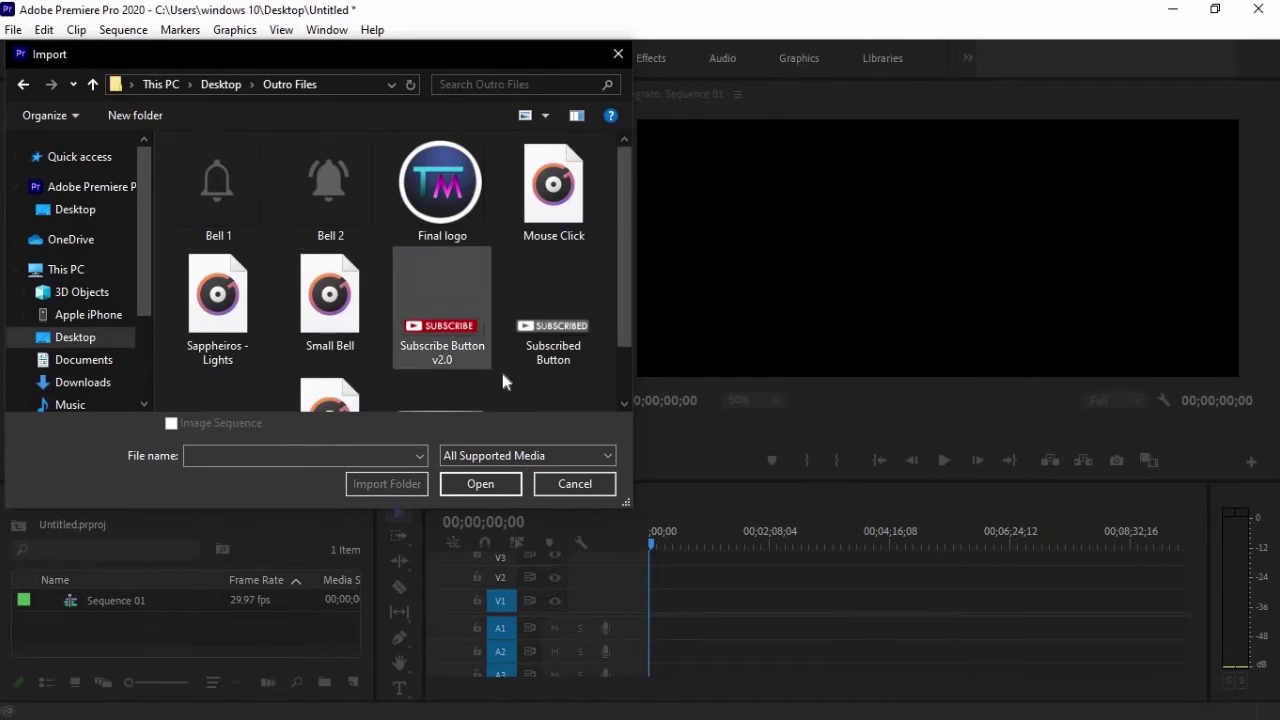
pyautogui.hotkey('ctrl', 'a')
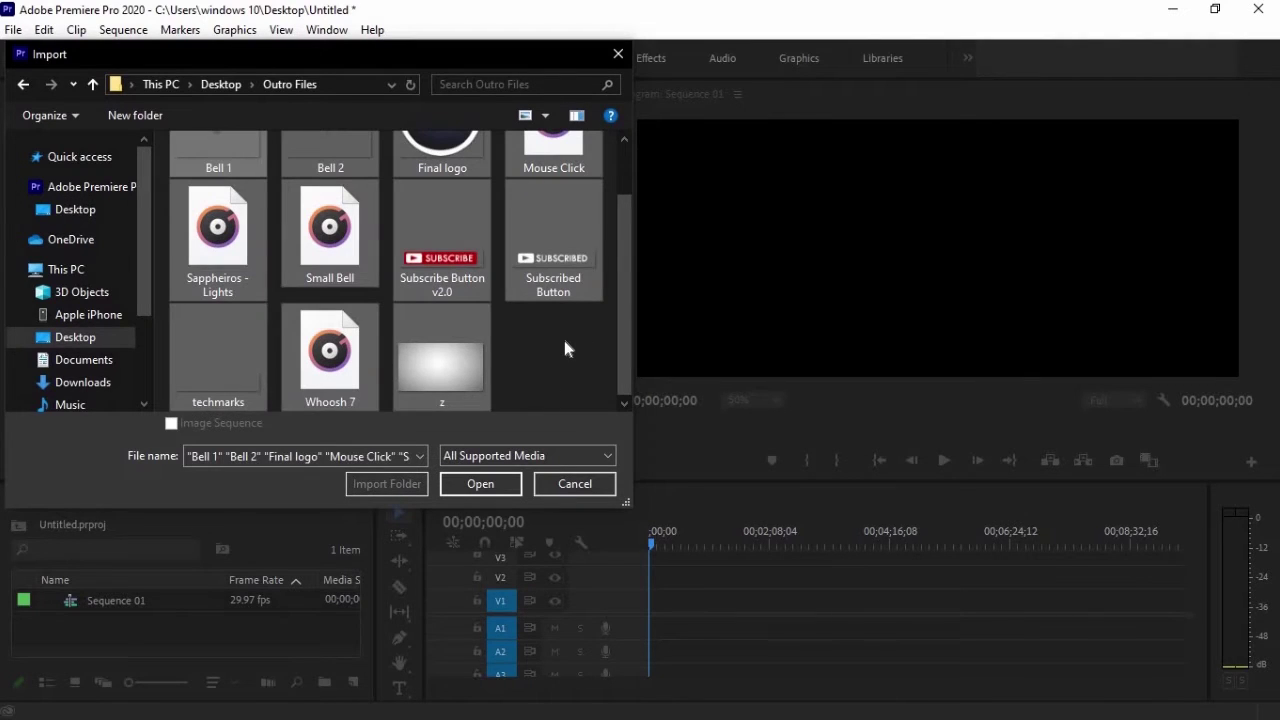
pyautogui.click(486, 485)
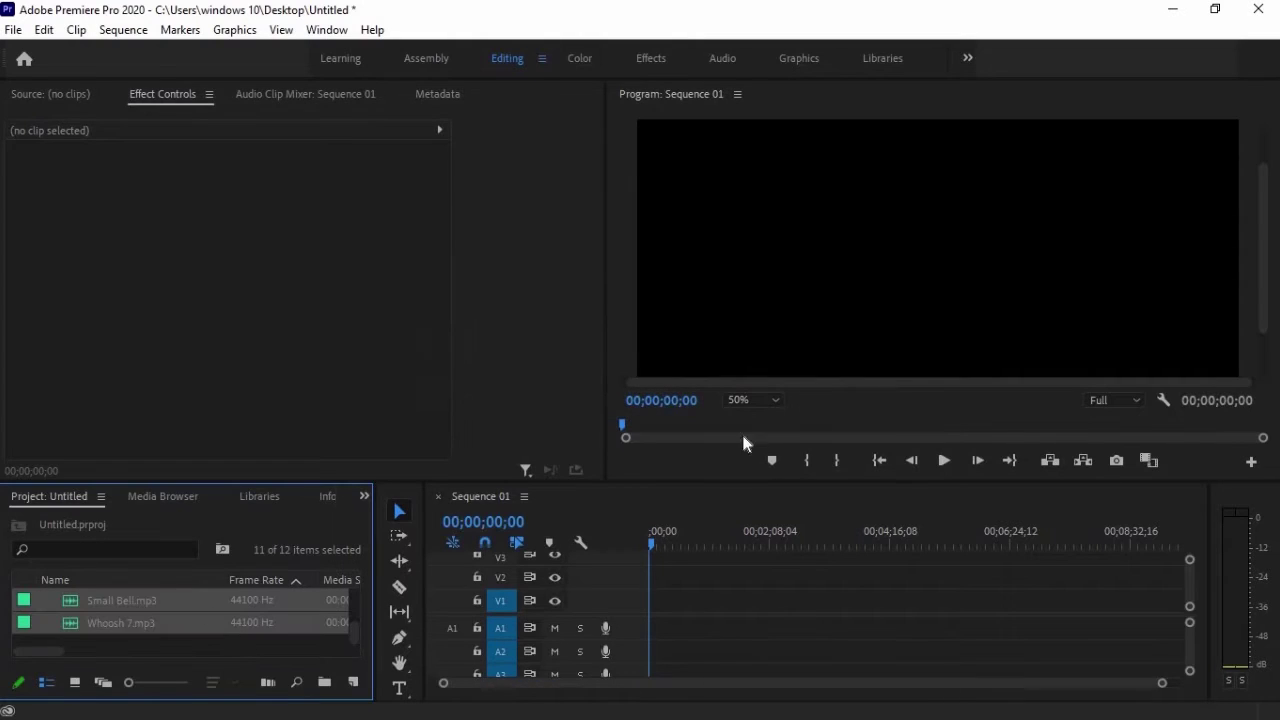
pyautogui.scroll(5, 200, 615)
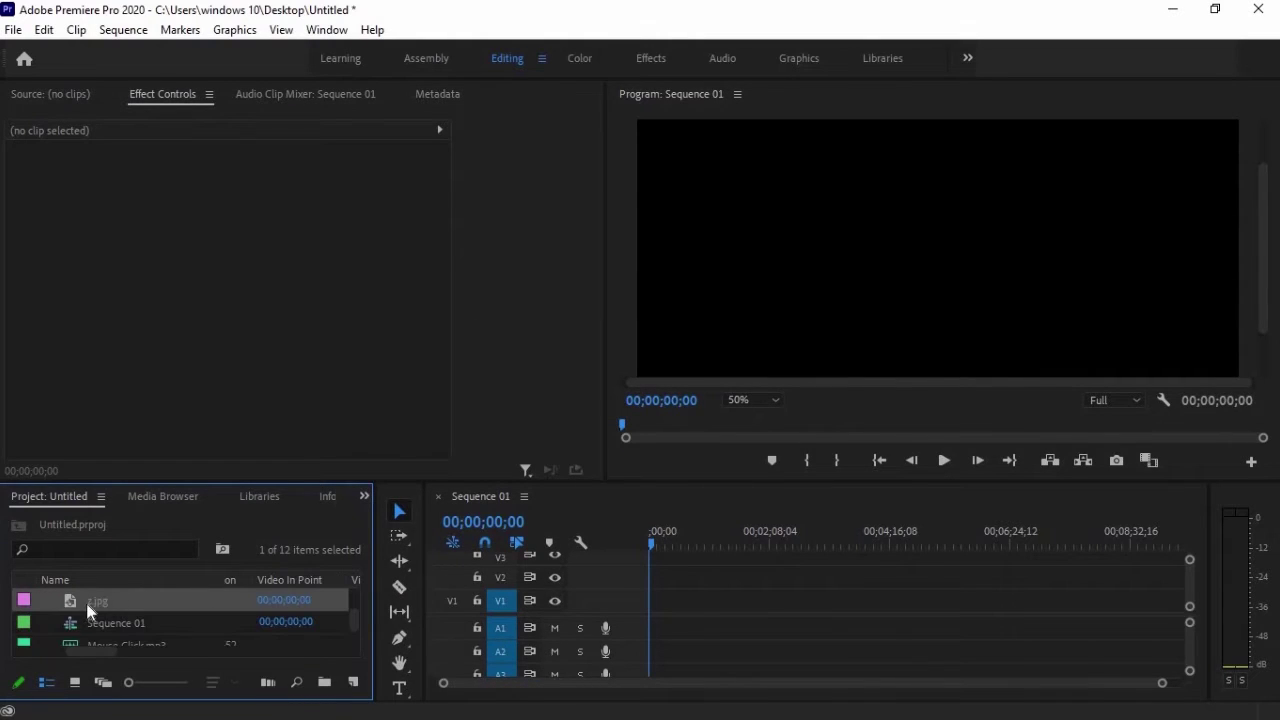
pyautogui.moveTo(86, 603); pyautogui.dragTo(651, 597)
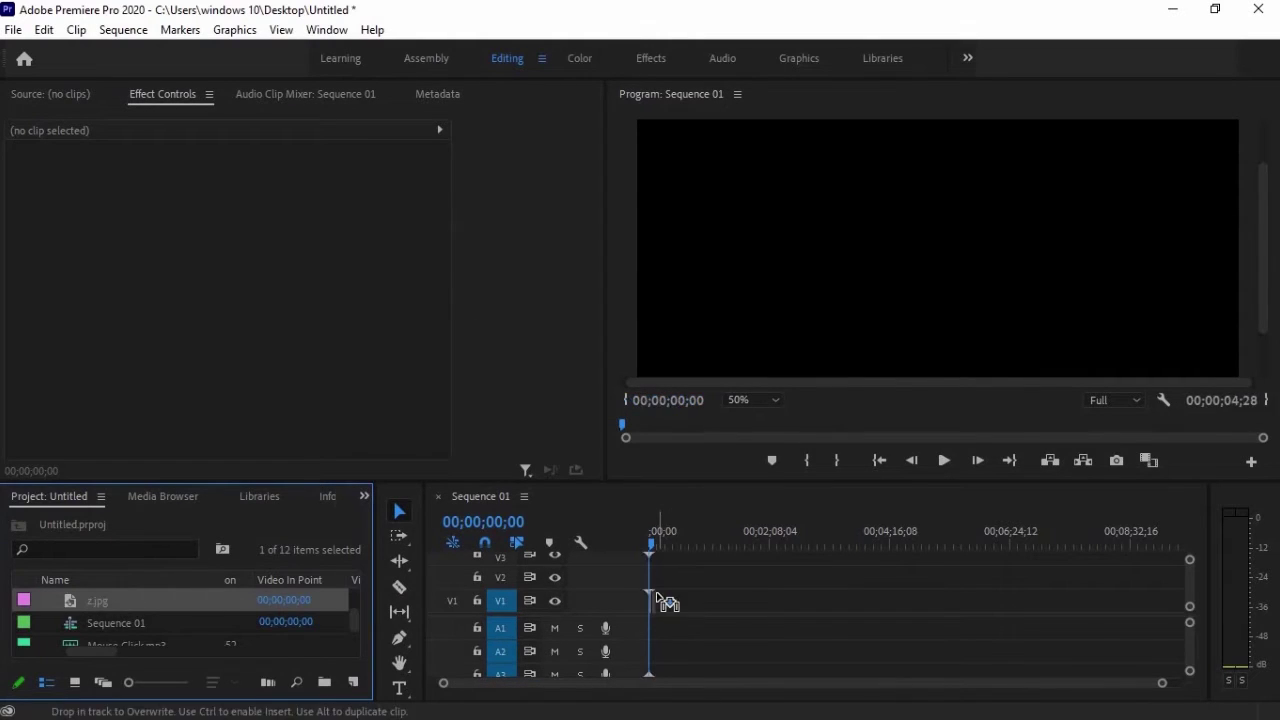
# - Trim the z.jpg background clip on V1 to a shorter length
pyautogui.moveTo(915, 598); pyautogui.dragTo(783, 596)
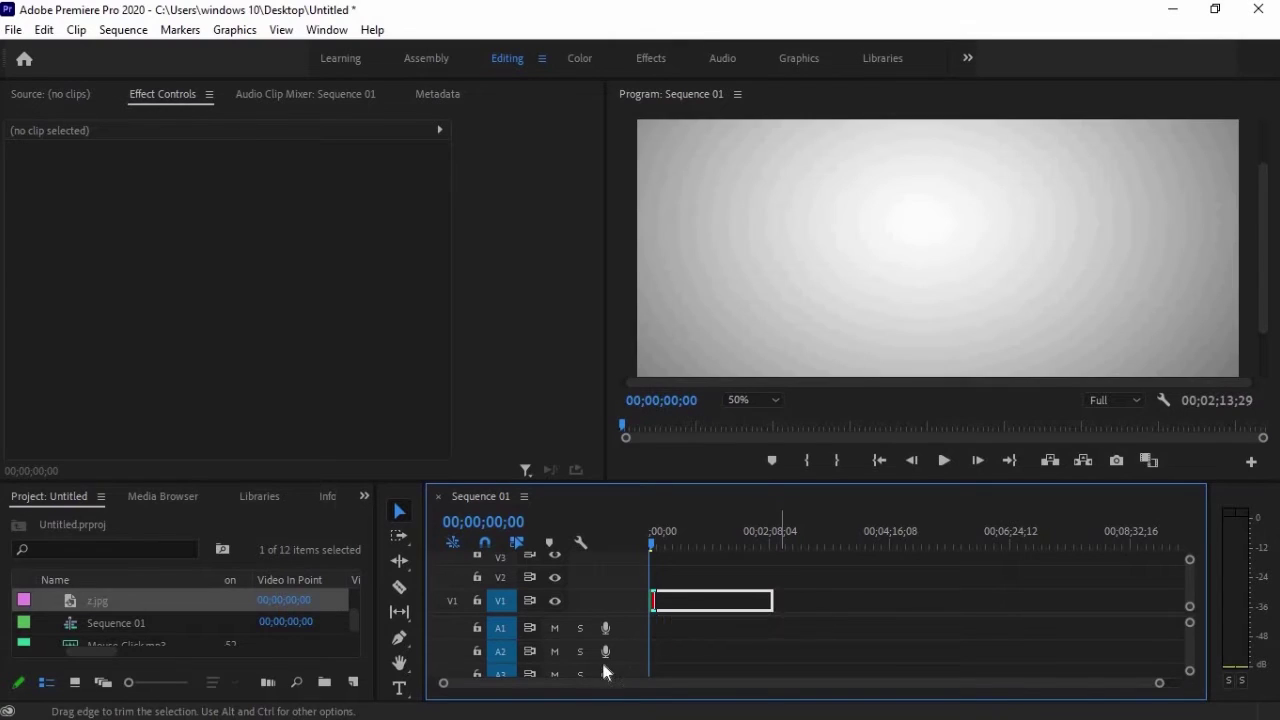
pyautogui.moveTo(1097, 686); pyautogui.dragTo(847, 686)
pyautogui.moveTo(1012, 600); pyautogui.dragTo(816, 600)
pyautogui.moveTo(850, 683); pyautogui.dragTo(758, 683)
# - Stack Subscribe Button v2.0.png on V2 and Final logo.png on V3 above the background
pyautogui.scroll(-3, 115, 620)
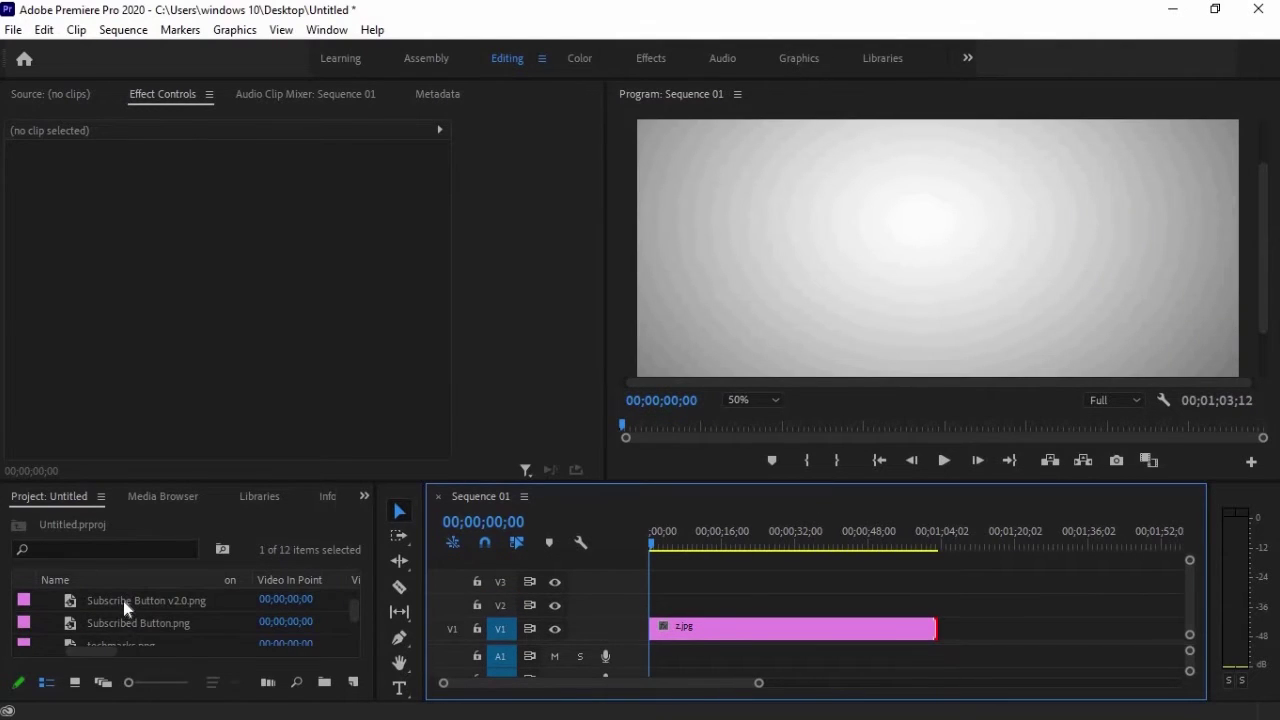
pyautogui.click(123, 599)
pyautogui.moveTo(110, 601); pyautogui.dragTo(929, 607)
pyautogui.scroll(-1, 129, 633)
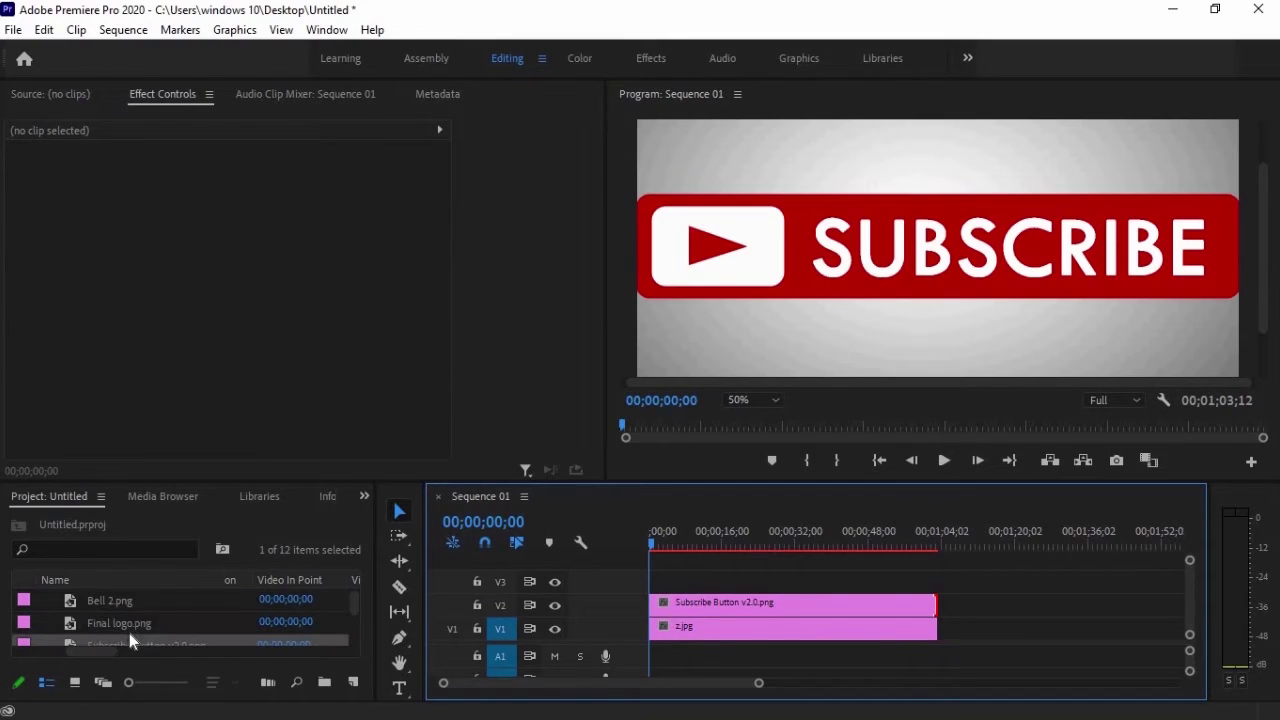
pyautogui.moveTo(129, 624); pyautogui.dragTo(935, 581)
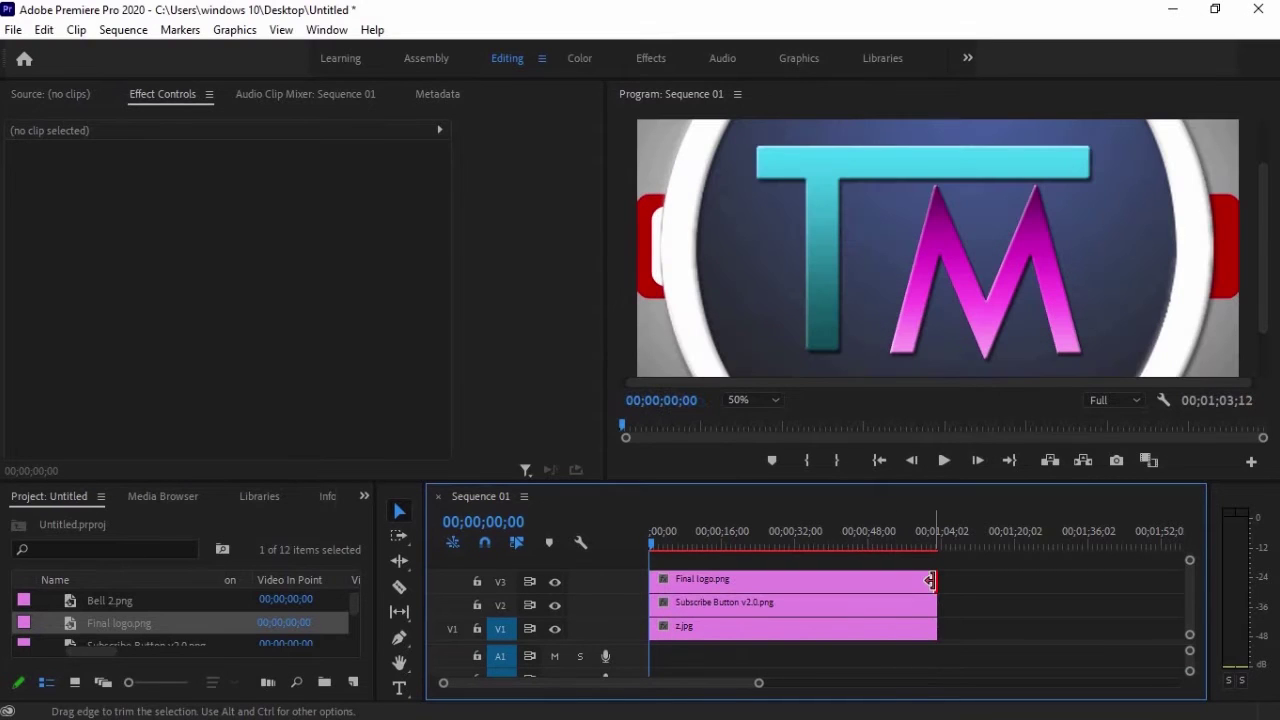
pyautogui.click(741, 585)
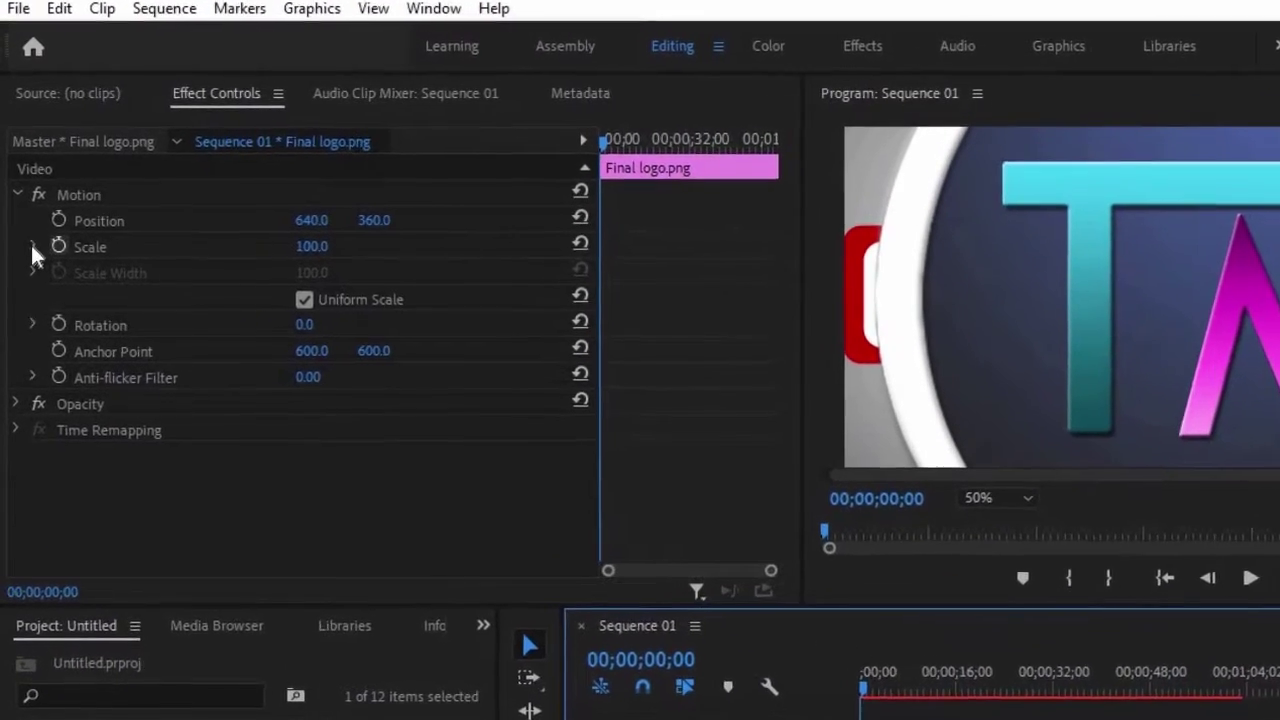
# - Scale Final logo.png to 20, with the preview zoomed to 25%
pyautogui.click(33, 247)
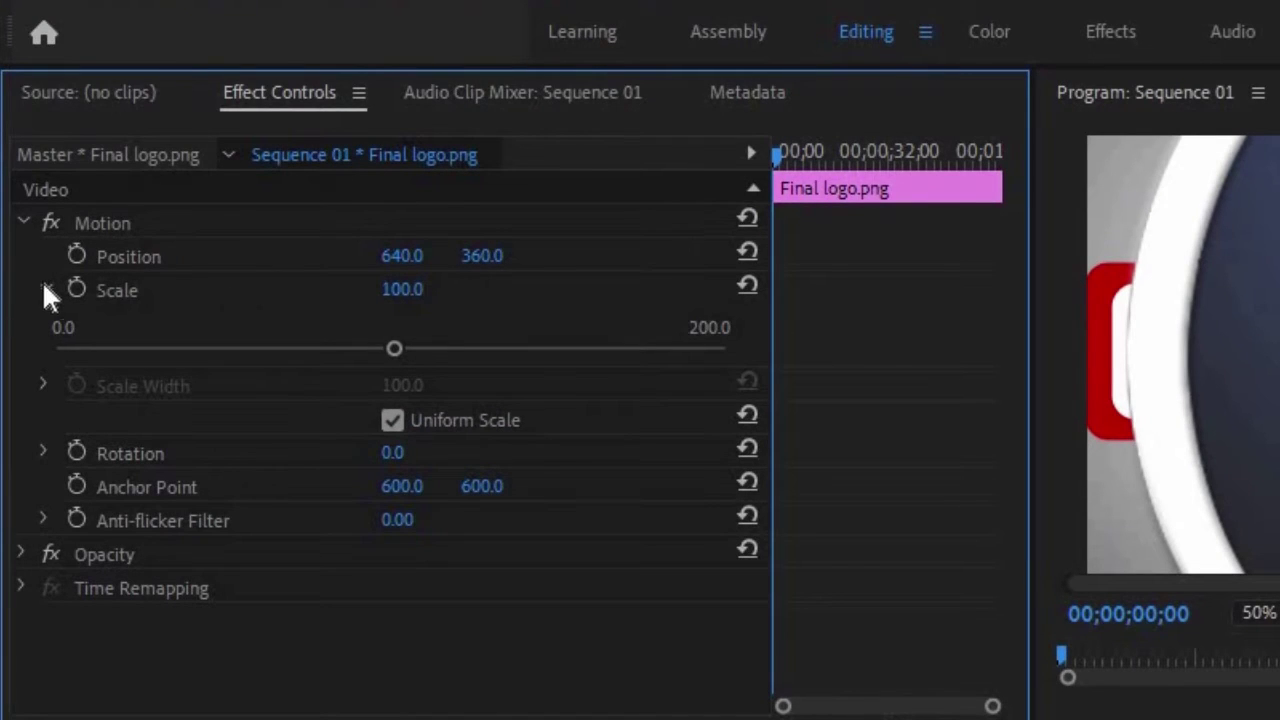
pyautogui.click(46, 289)
pyautogui.click(404, 290)
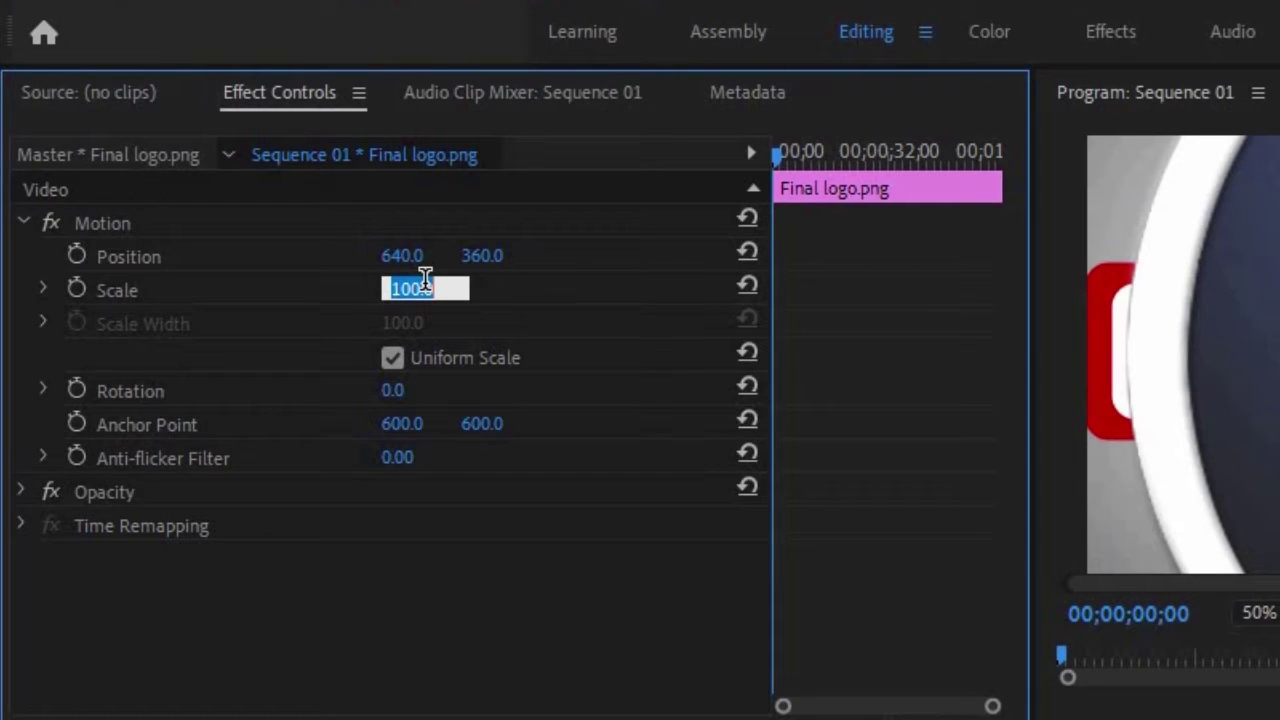
pyautogui.write('25')
pyautogui.press('Return')
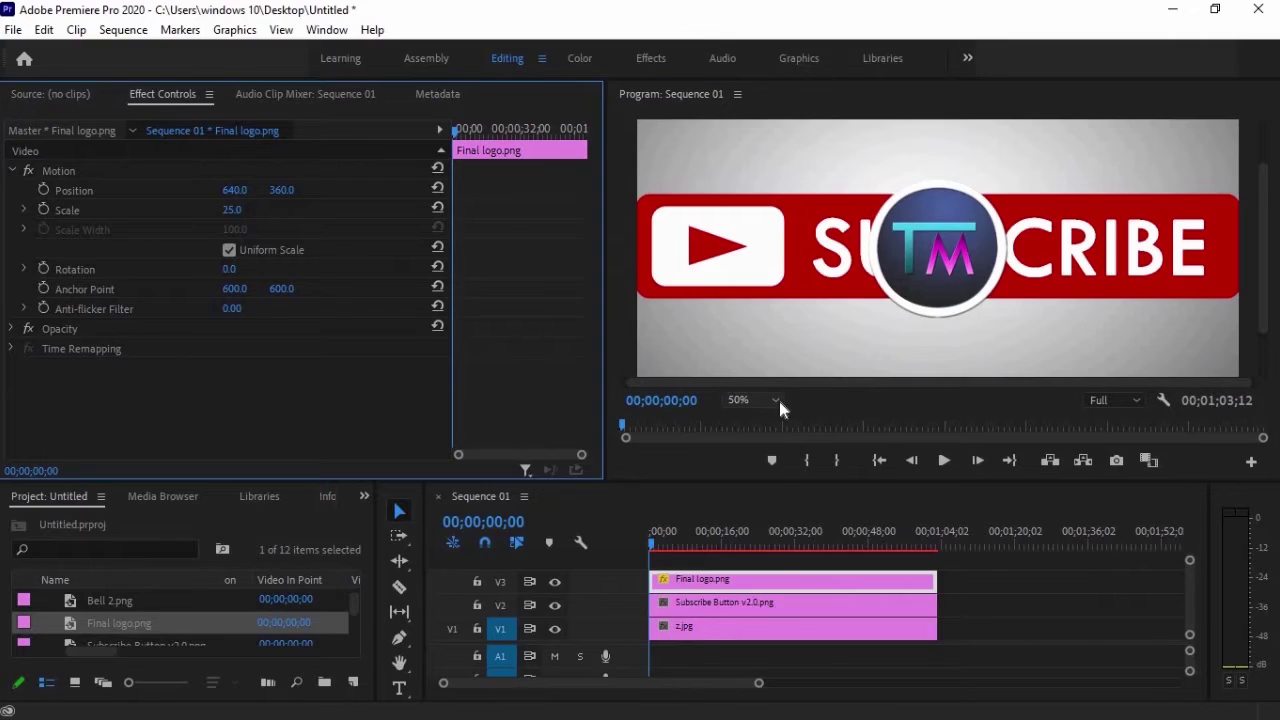
pyautogui.click(1262, 613)
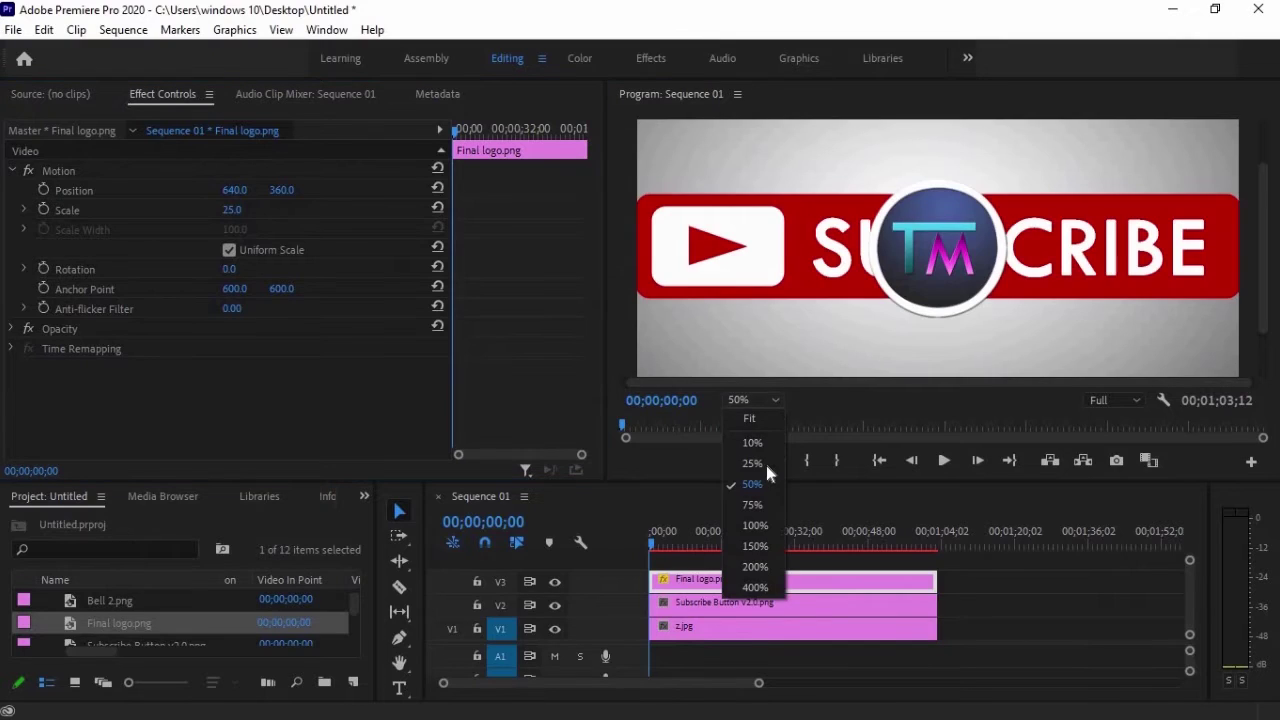
pyautogui.click(766, 465)
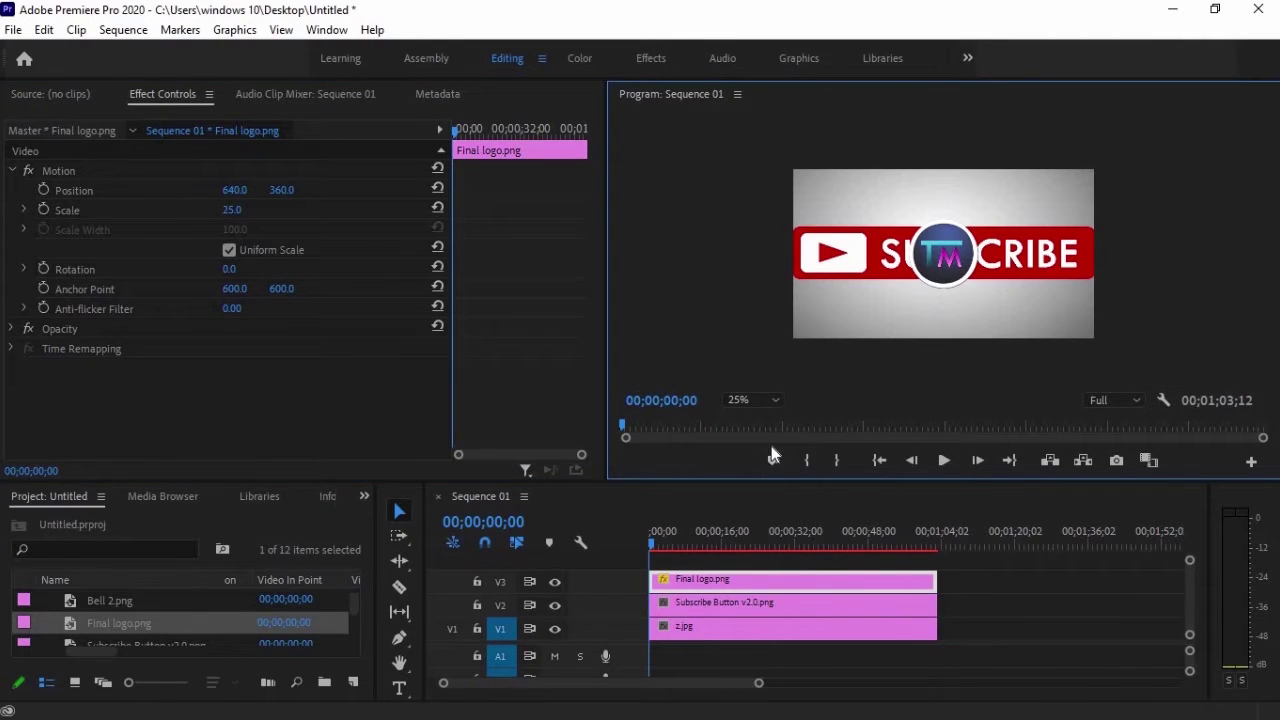
pyautogui.click(247, 205)
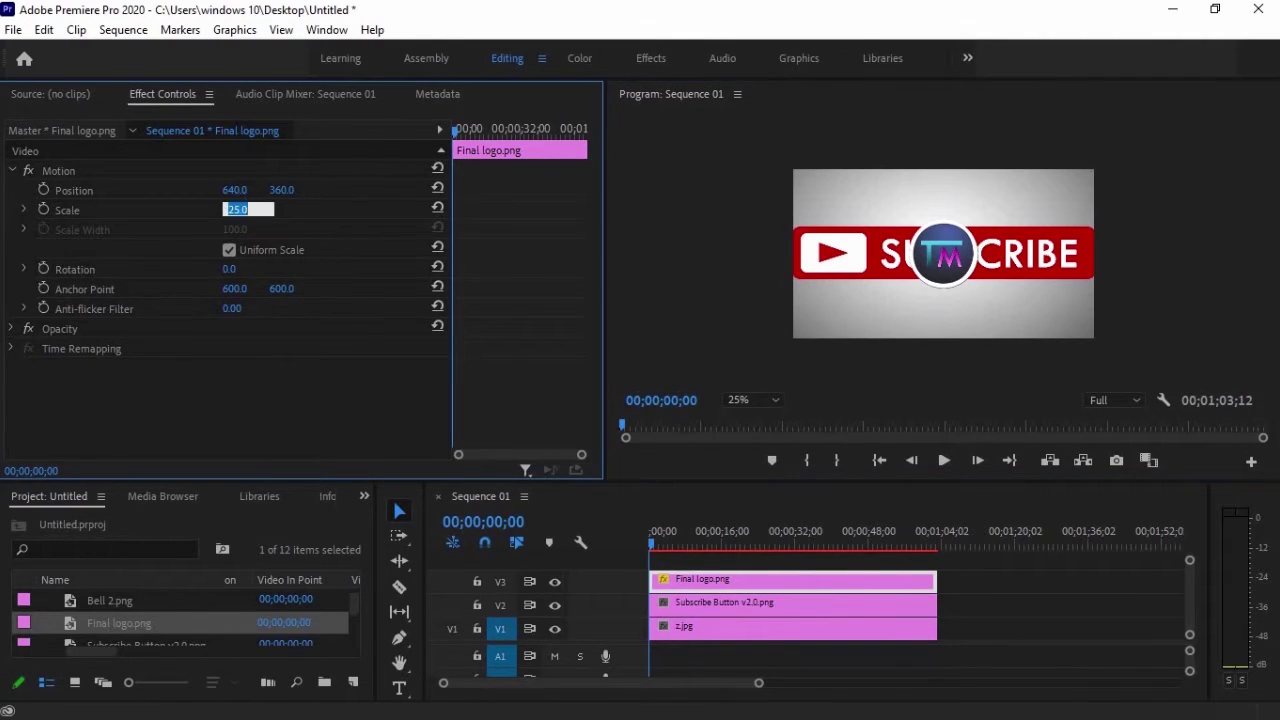
pyautogui.write('20')
pyautogui.press('Return')
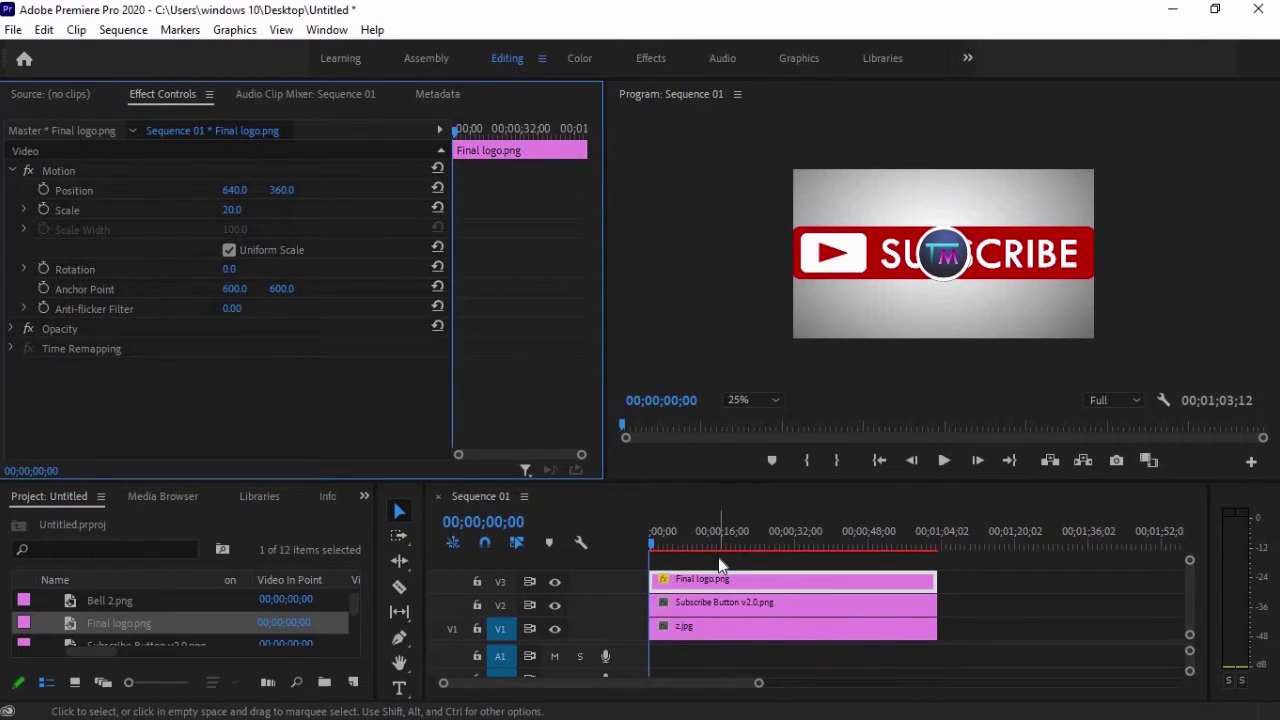
# - Scale the subscribe button to 30, split its clip, and slide the first part left behind the logo
pyautogui.click(742, 605)
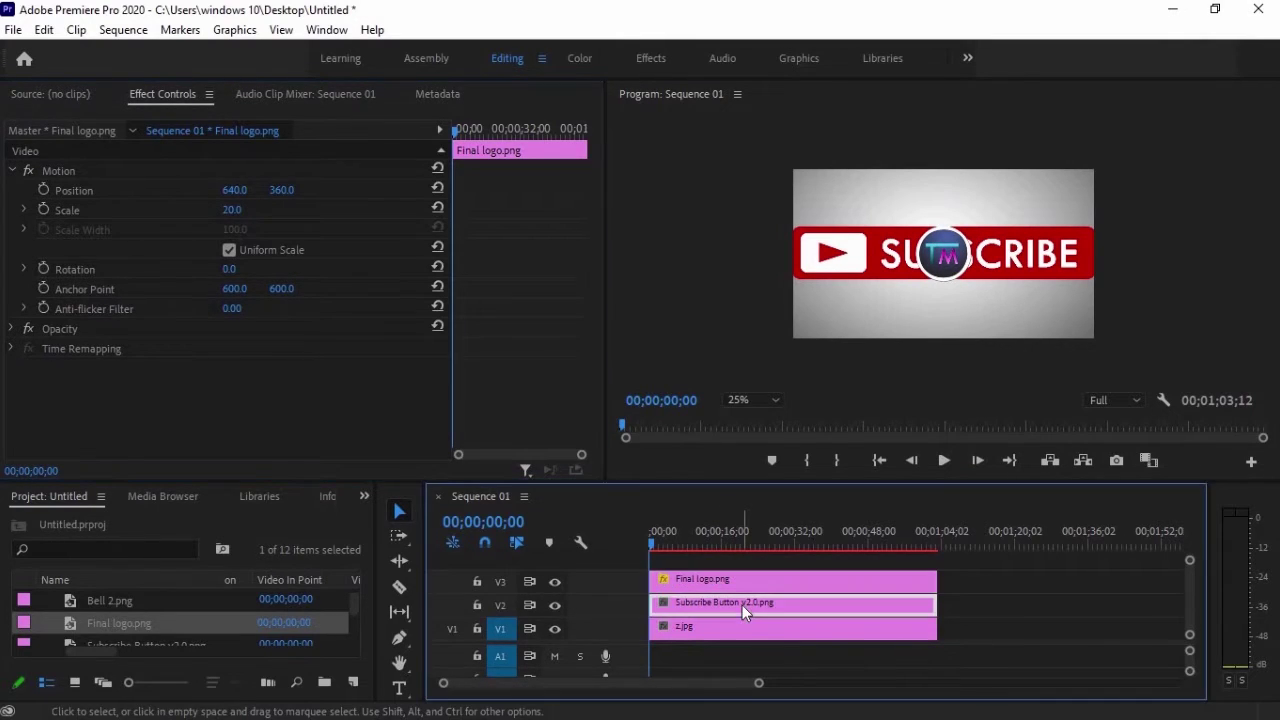
pyautogui.click(233, 210)
pyautogui.write('30')
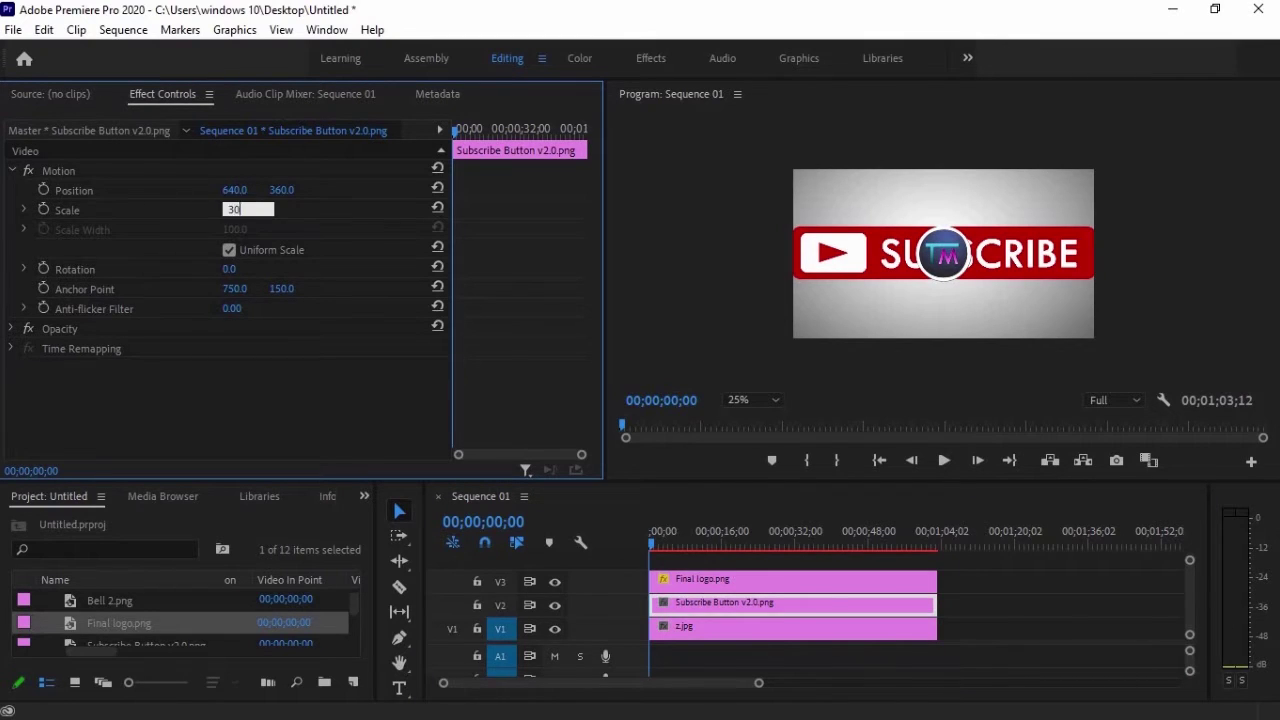
pyautogui.press('Return')
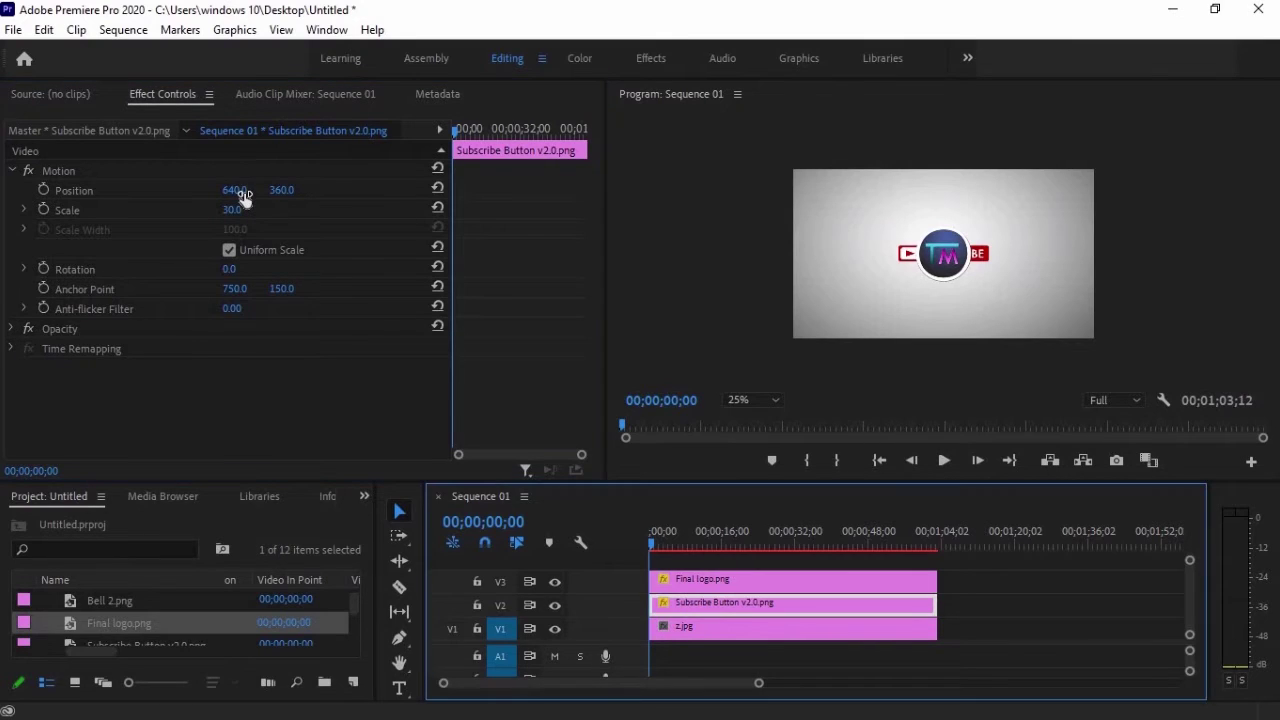
pyautogui.moveTo(243, 197); pyautogui.dragTo(222, 197)
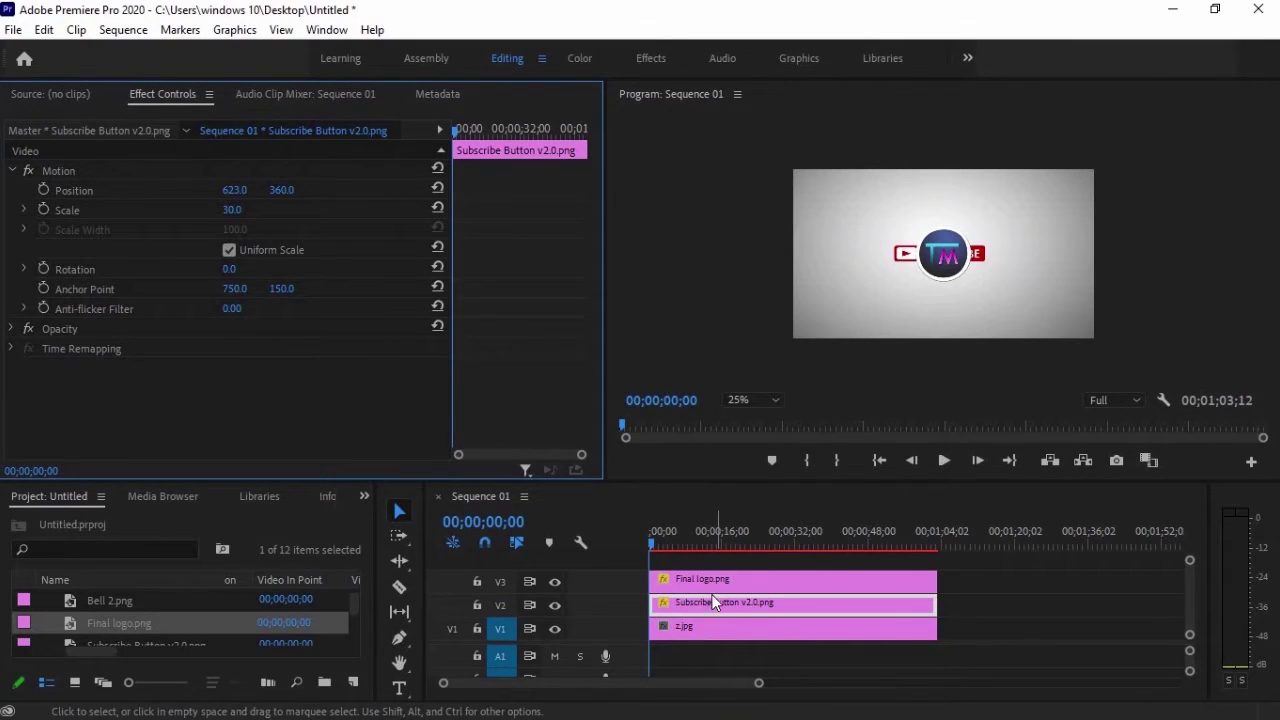
pyautogui.click(714, 581)
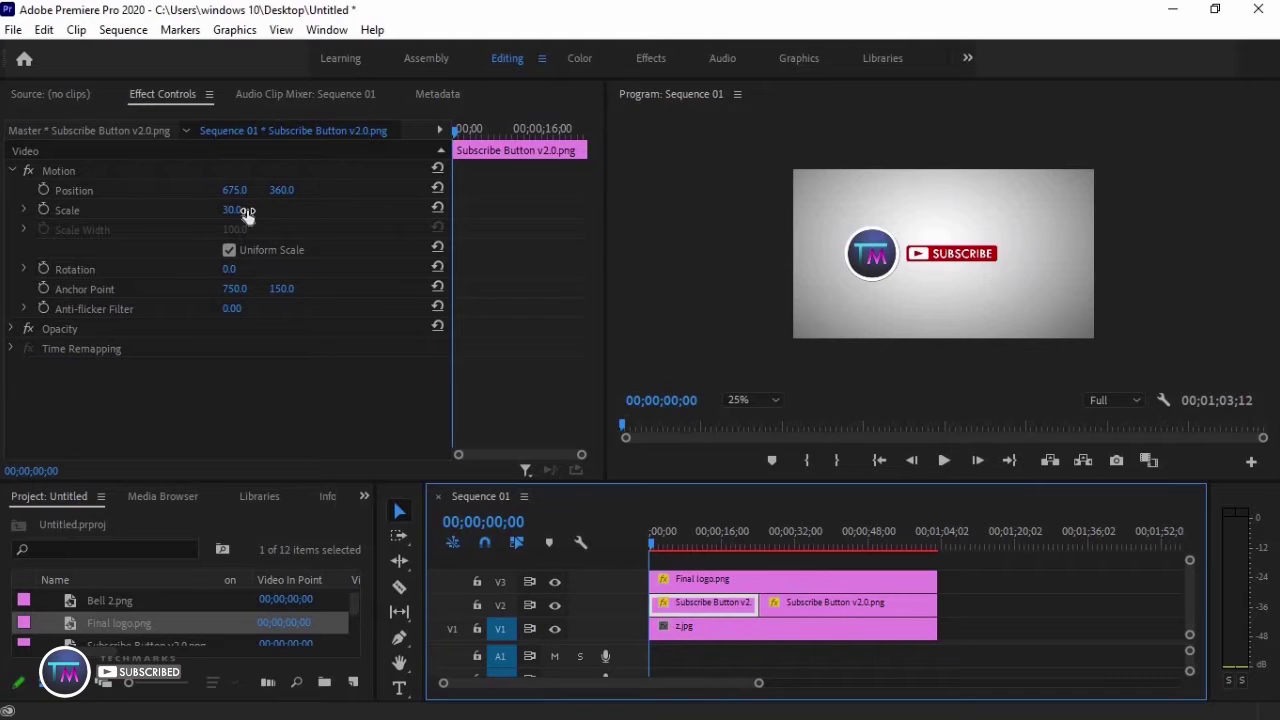
pyautogui.moveTo(238, 193); pyautogui.dragTo(80, 192)
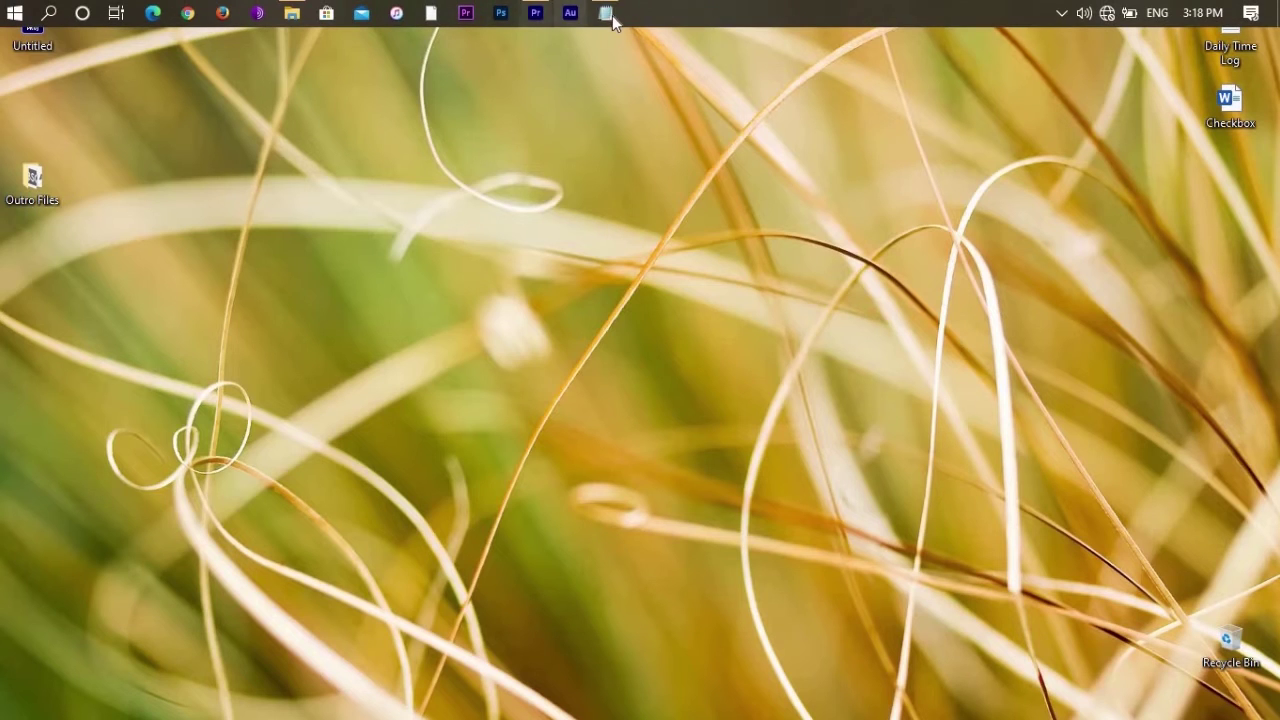
# - Note the subscribe button's start position, sub - 255, in Notepad
pyautogui.click(612, 14)
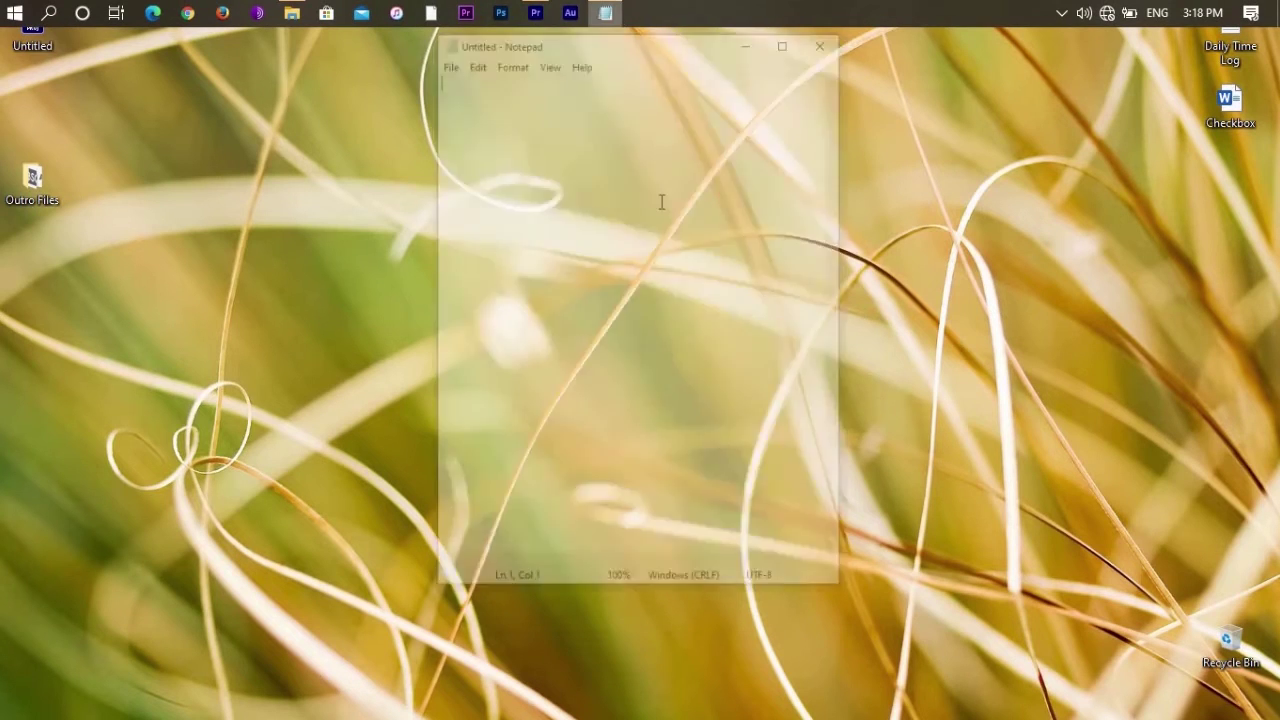
pyautogui.write('sub -')
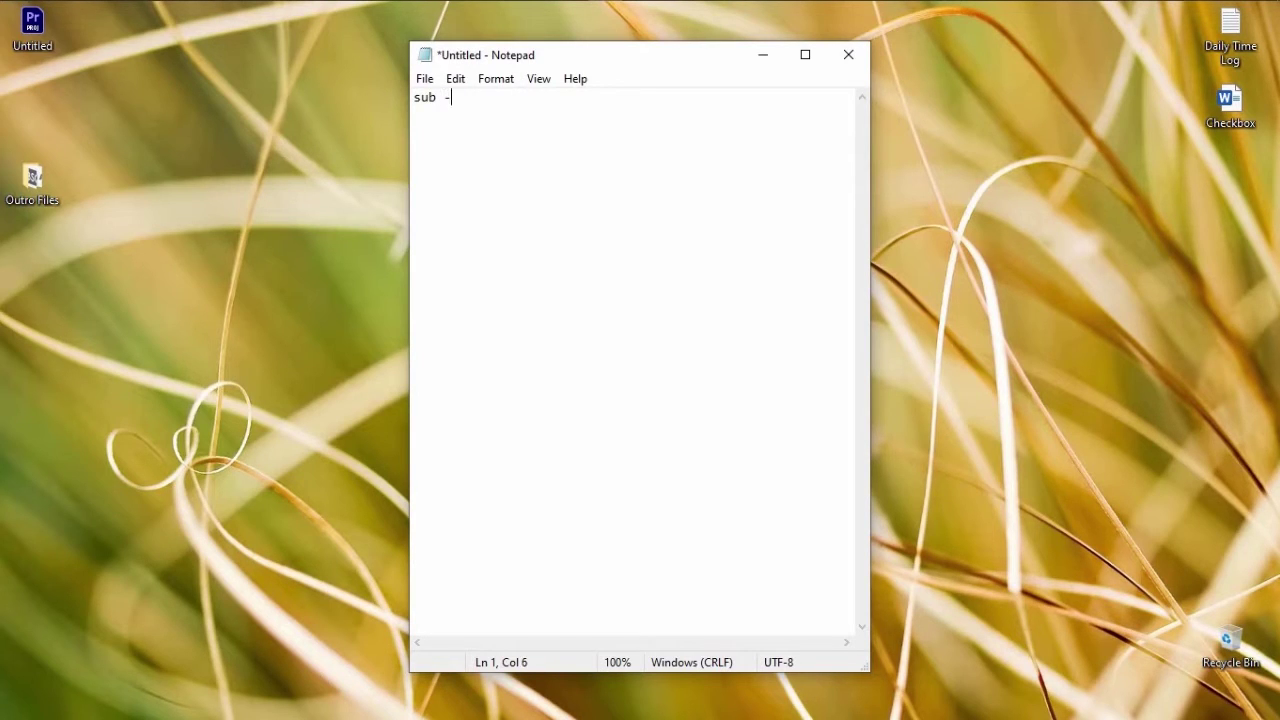
pyautogui.write(' 255 (i')
pyautogui.write('n) ')
pyautogui.write('sub -')
# - At about 23 seconds, set the subscribe button's X position to 670
pyautogui.moveTo(540, 12)
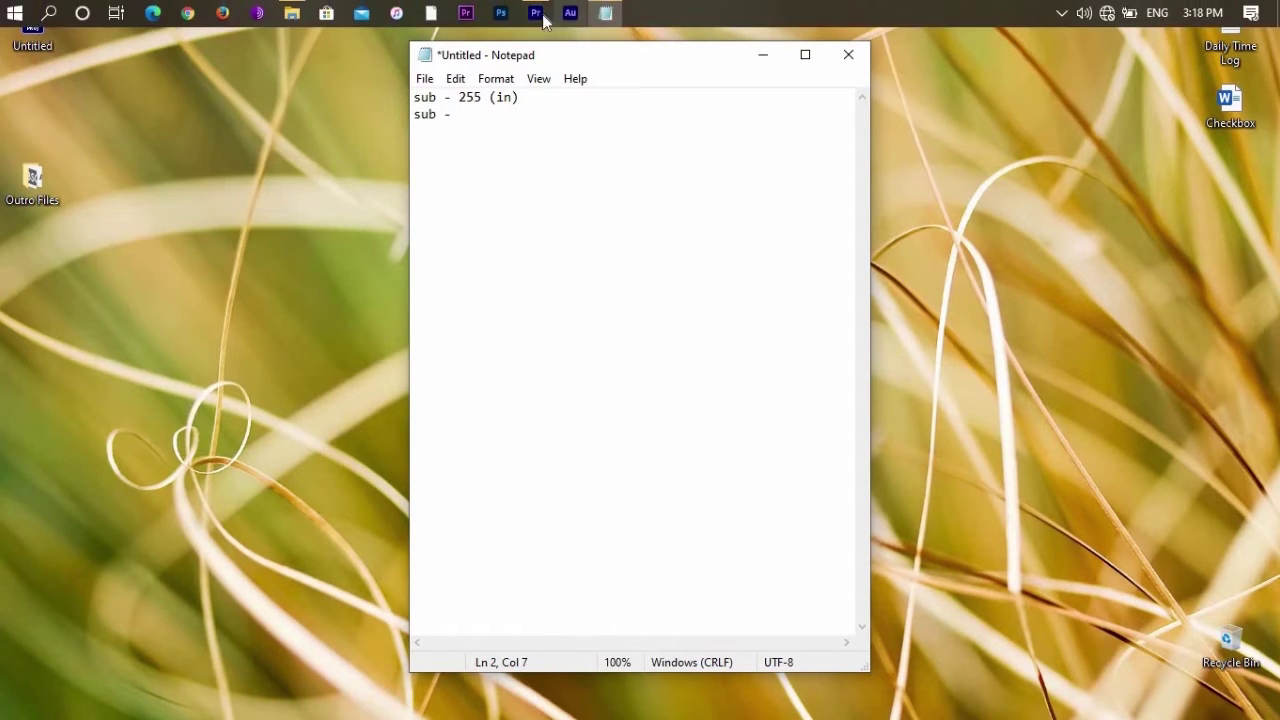
pyautogui.click(534, 14)
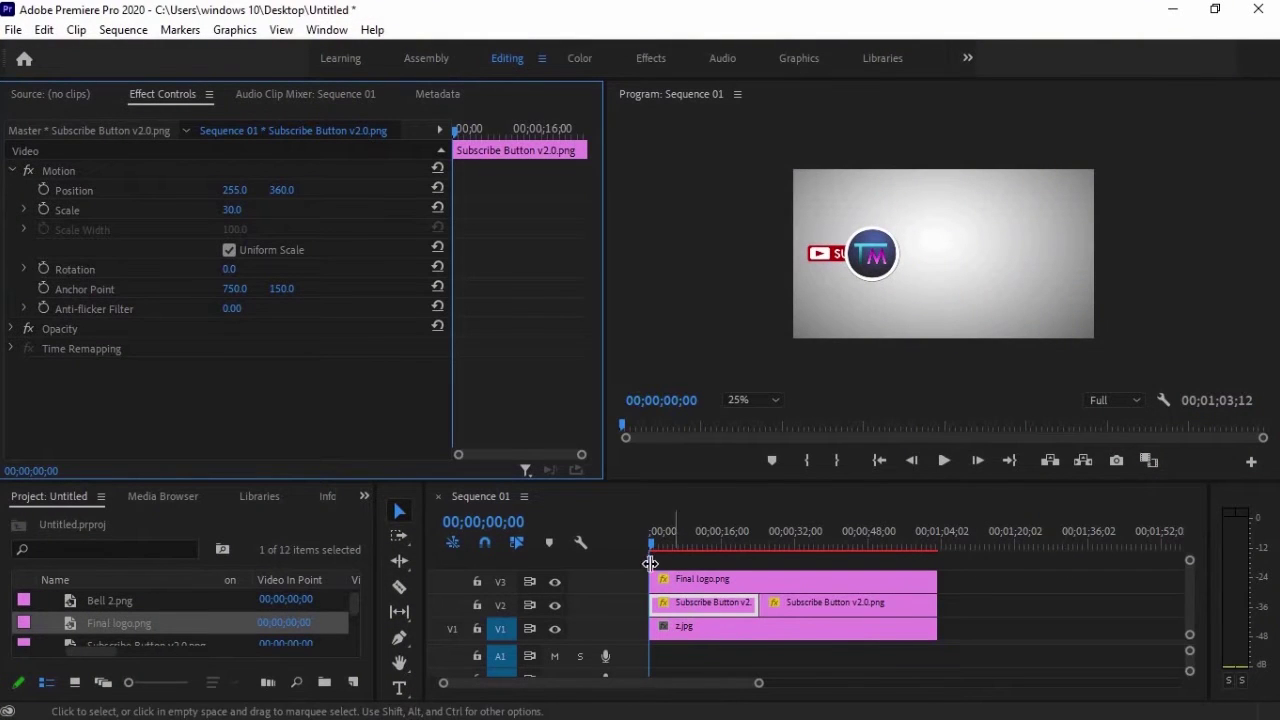
pyautogui.moveTo(651, 551); pyautogui.dragTo(757, 565)
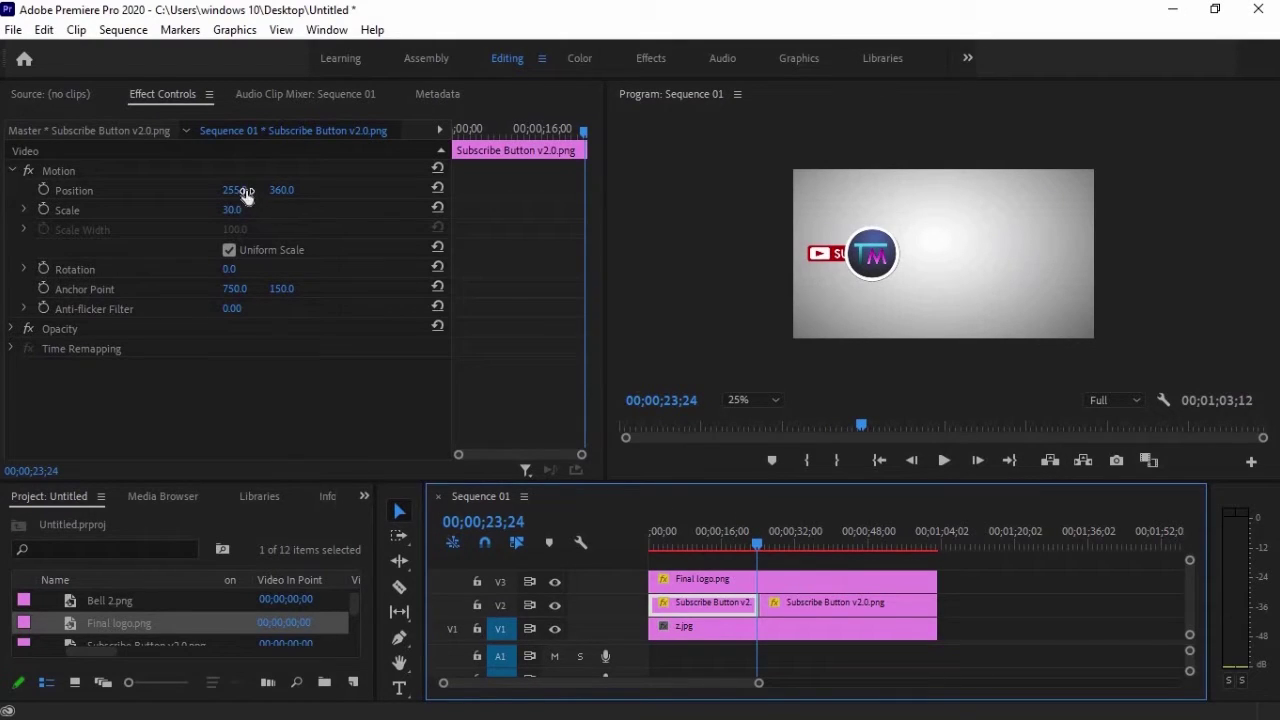
pyautogui.moveTo(253, 196); pyautogui.dragTo(643, 223)
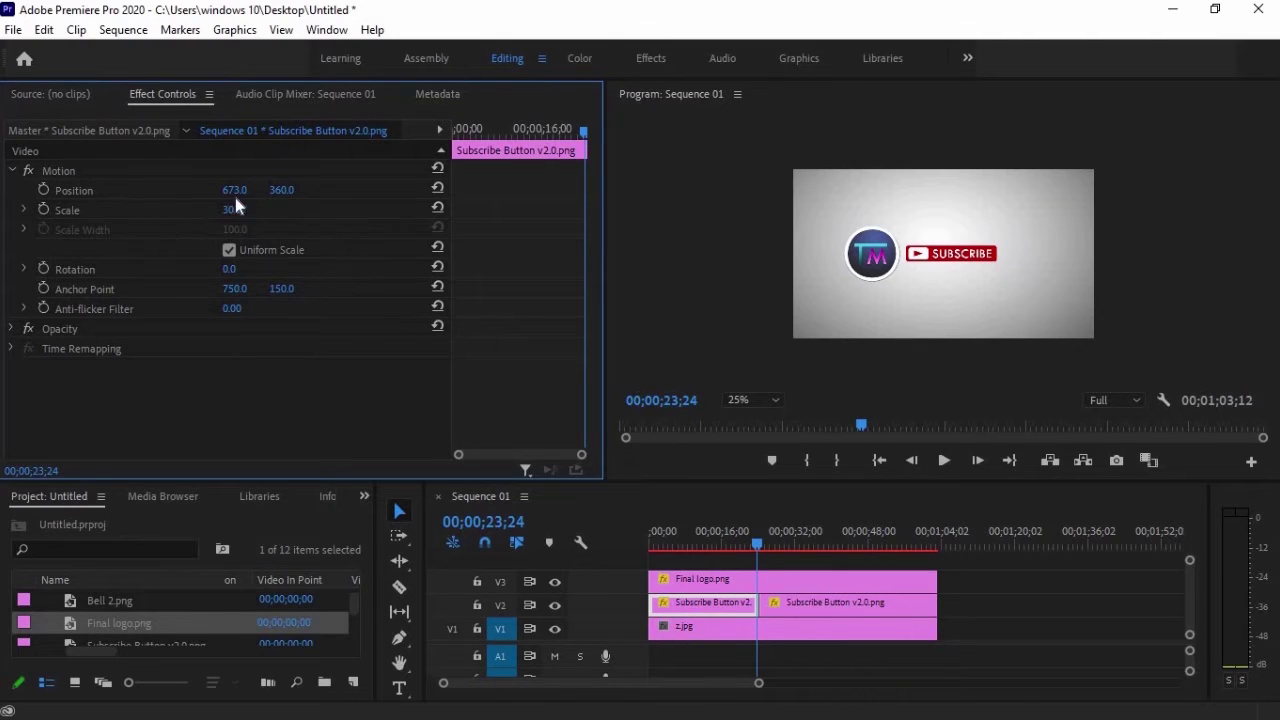
pyautogui.click(242, 188)
pyautogui.write('670')
pyautogui.press('Return')
# - Log 670 (out) in Notepad, start a logo line, and select the Final logo clip
pyautogui.press('super+d')
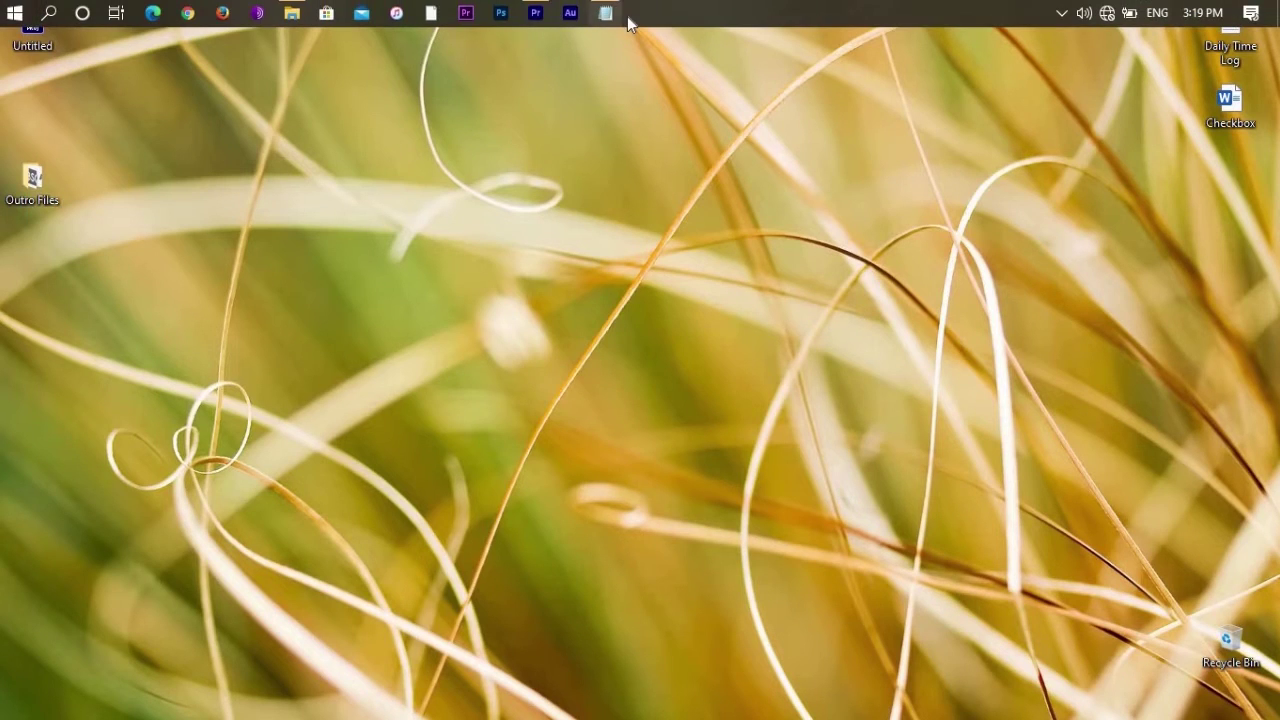
pyautogui.click(614, 16)
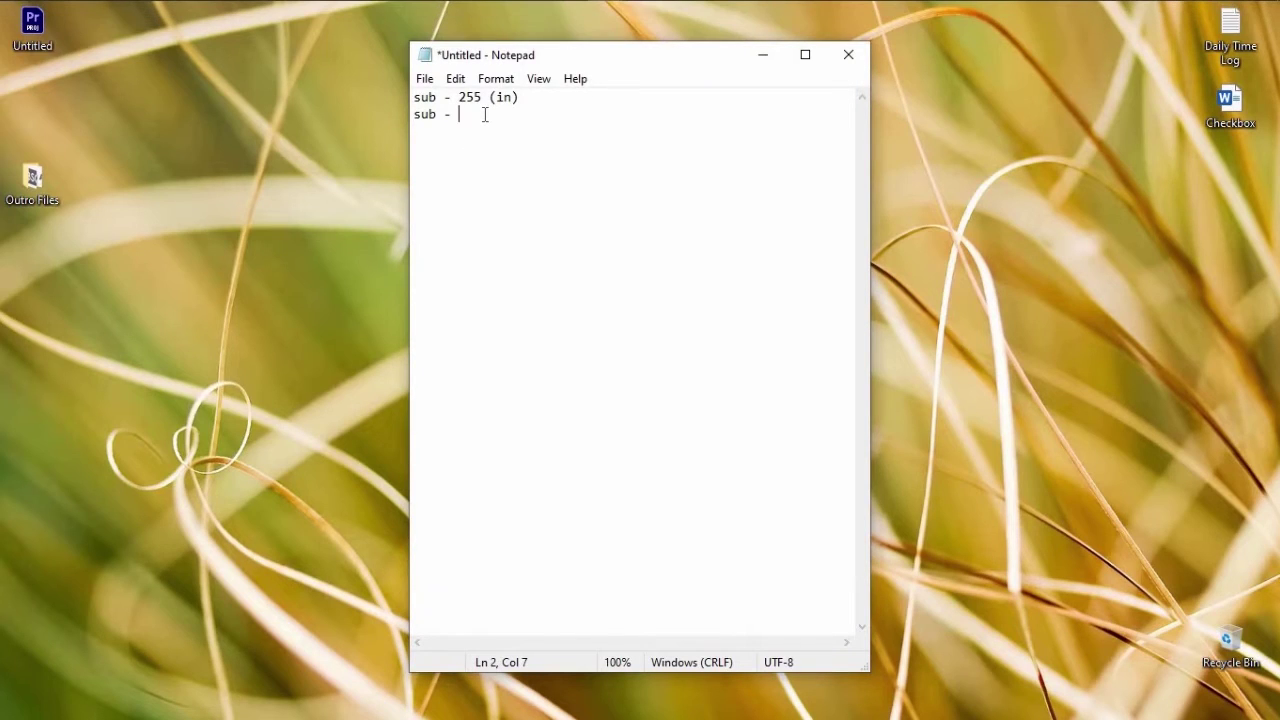
pyautogui.write('670 (out')
pyautogui.press('Return')
pyautogui.write('logo -')
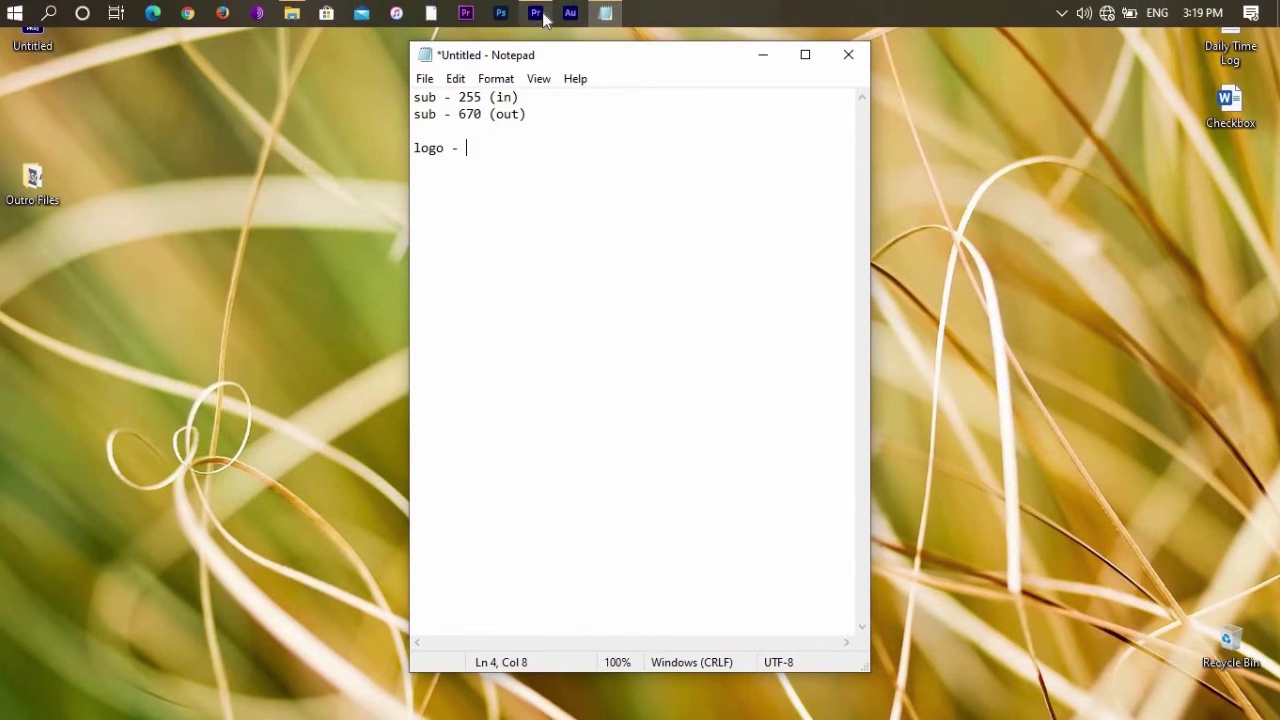
pyautogui.click(545, 12)
pyautogui.click(731, 581)
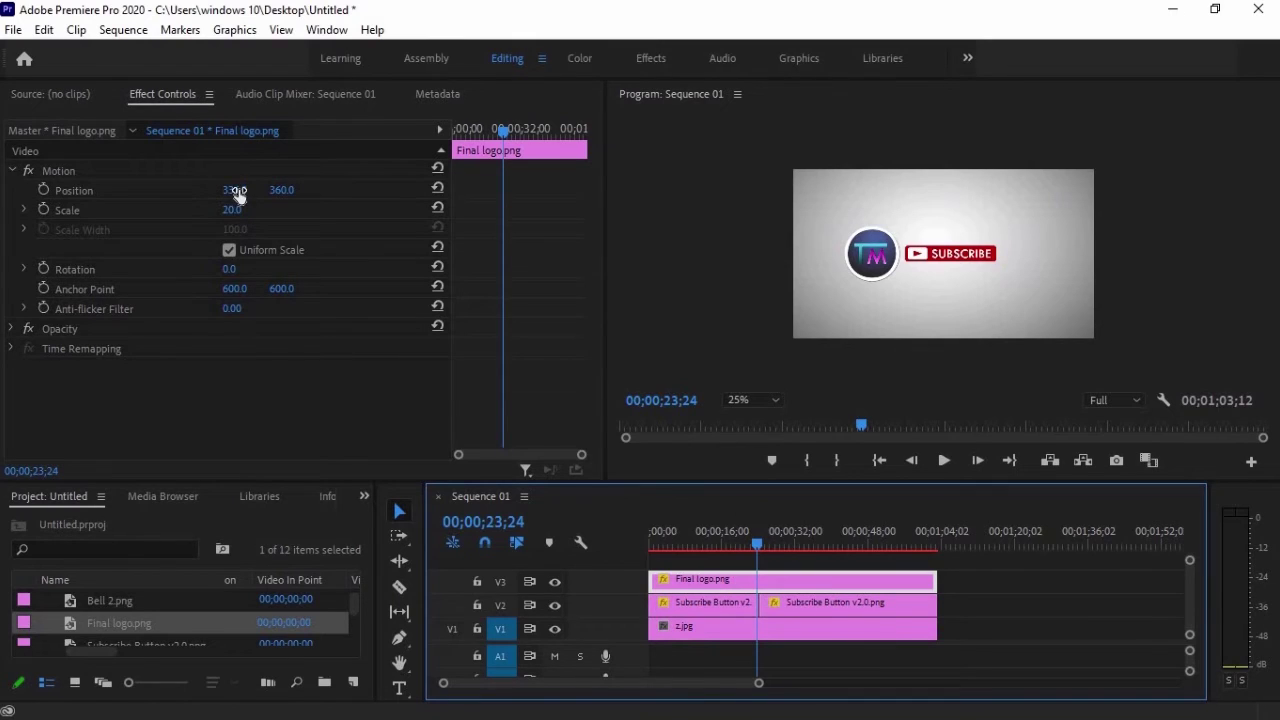
# - Slide the logo right in frame and log its start value, logo - 336
pyautogui.moveTo(238, 195); pyautogui.dragTo(513, 216)
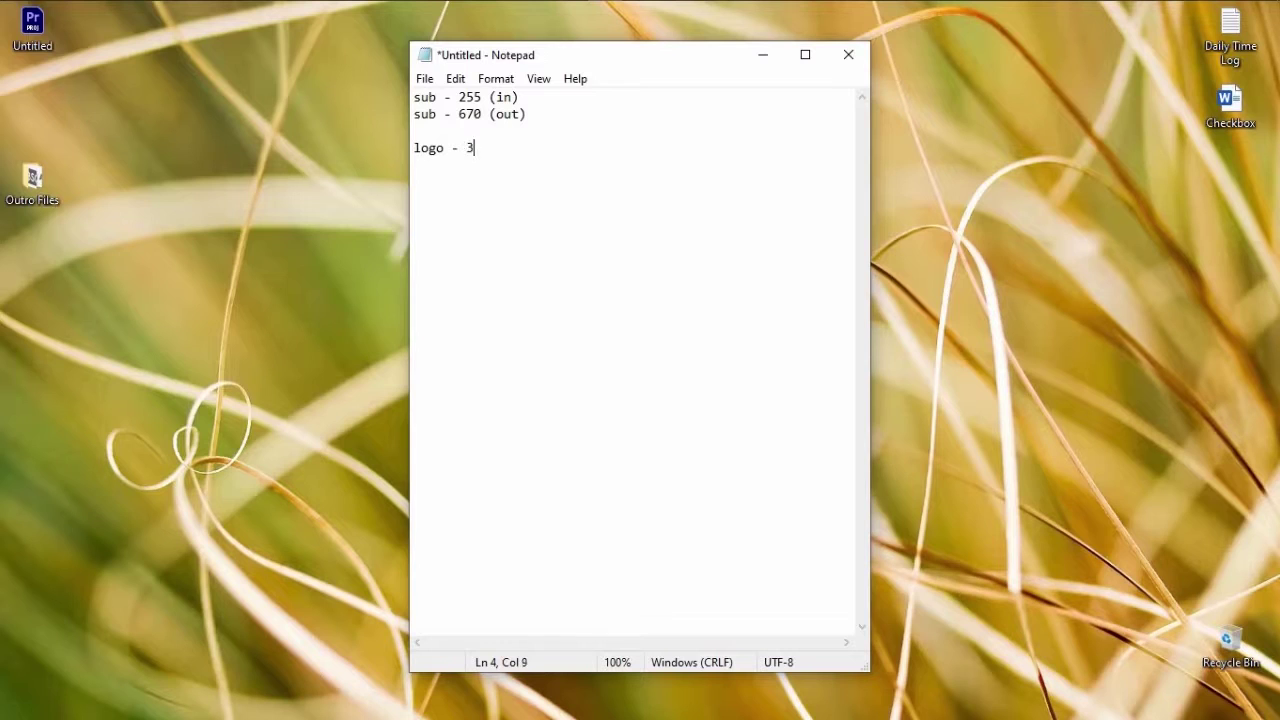
pyautogui.write('36 (out)')
pyautogui.press('Return')
pyautogui.write('logo -')
# - Log the logo's end value, 595 (end), on a new notes line
pyautogui.moveTo(586, 4)
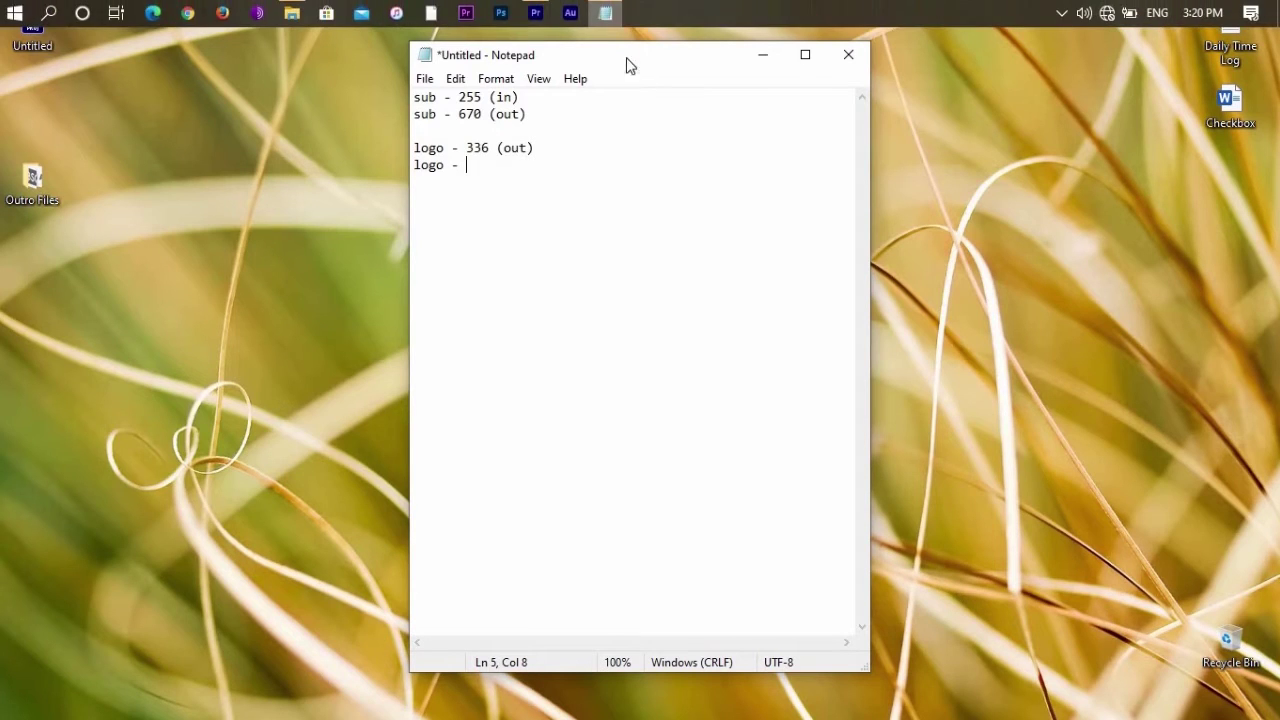
pyautogui.click(537, 8)
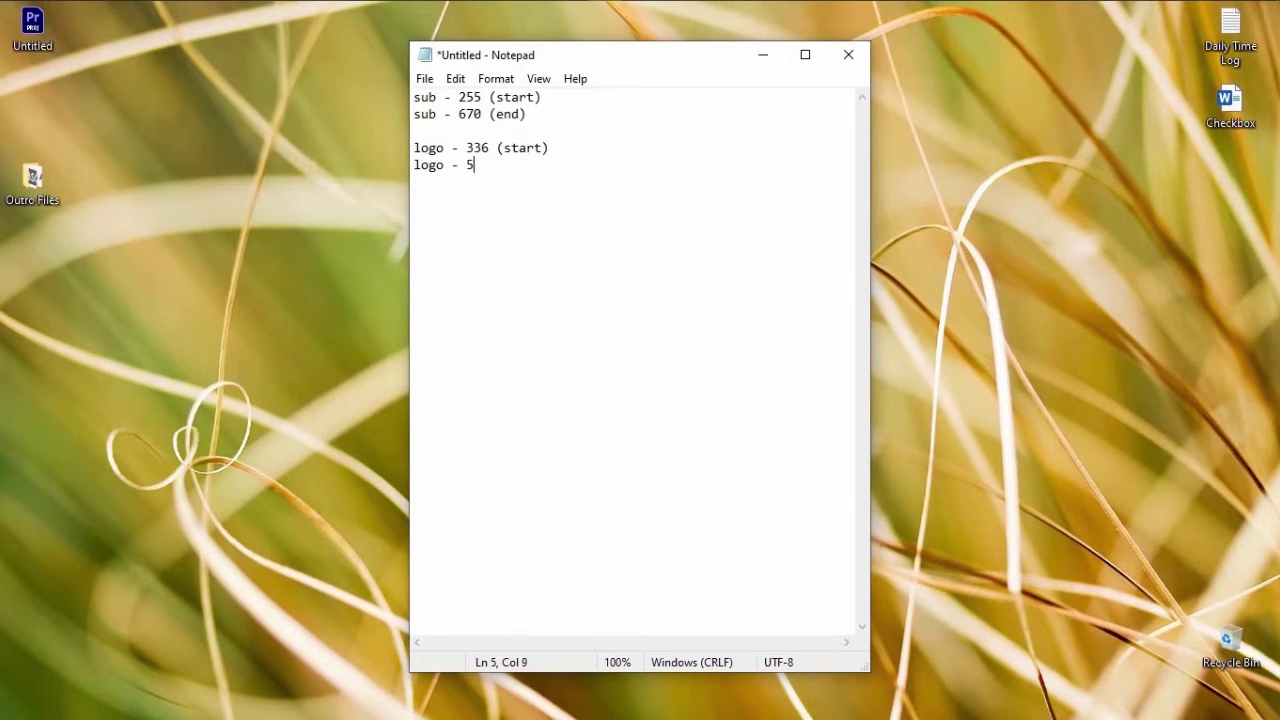
pyautogui.write('95 (end)')
pyautogui.press('Return')
pyautogui.moveTo(588, 6)
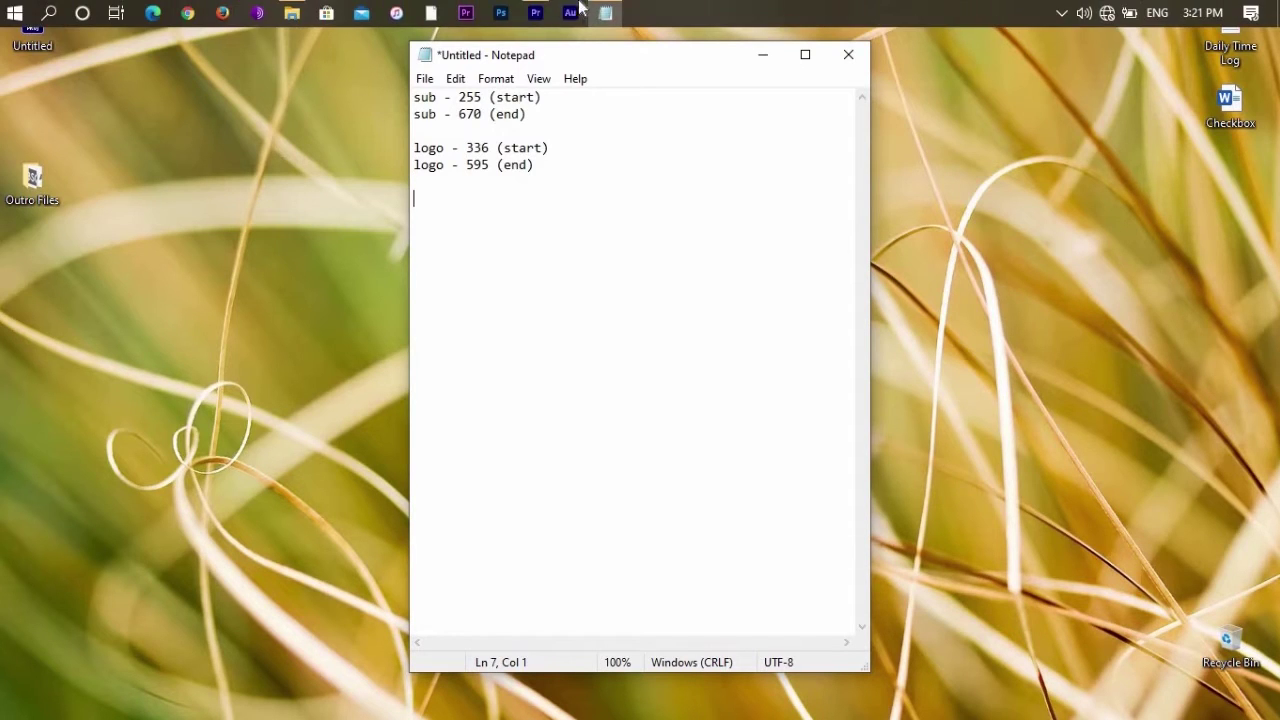
pyautogui.click(537, 12)
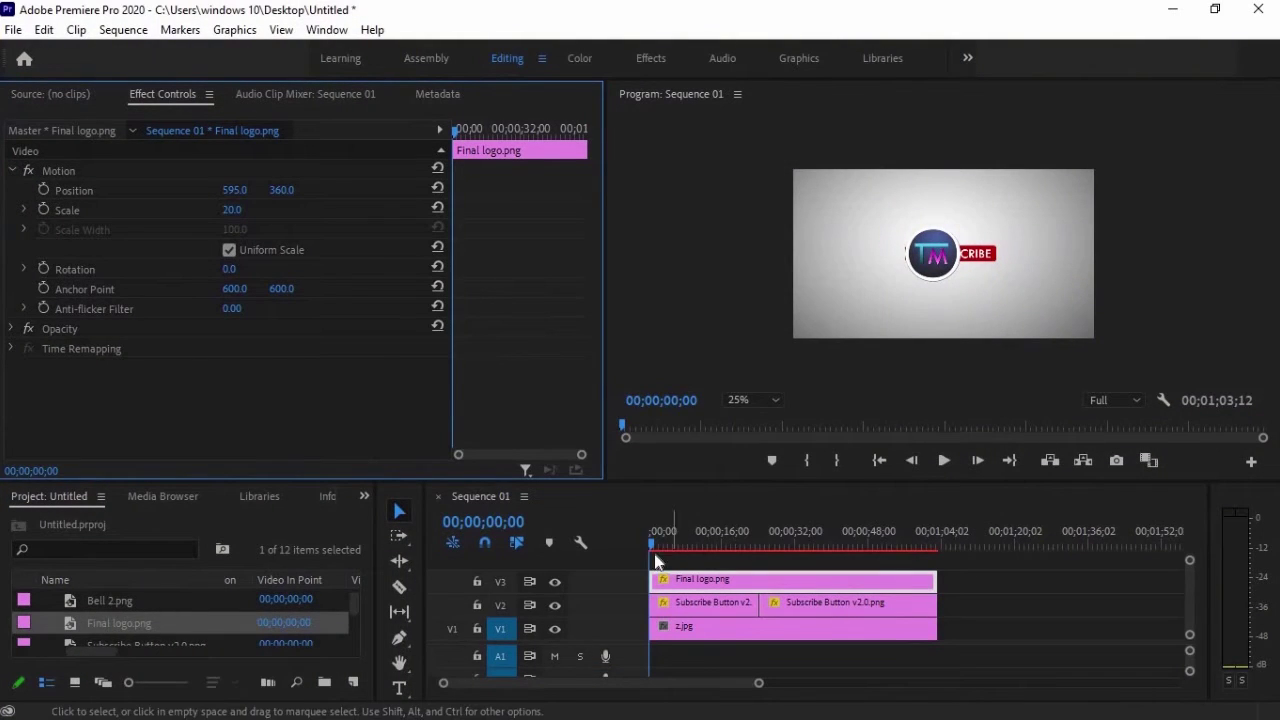
# - Set the first subscribe button clip's X position to 670
pyautogui.click(643, 547)
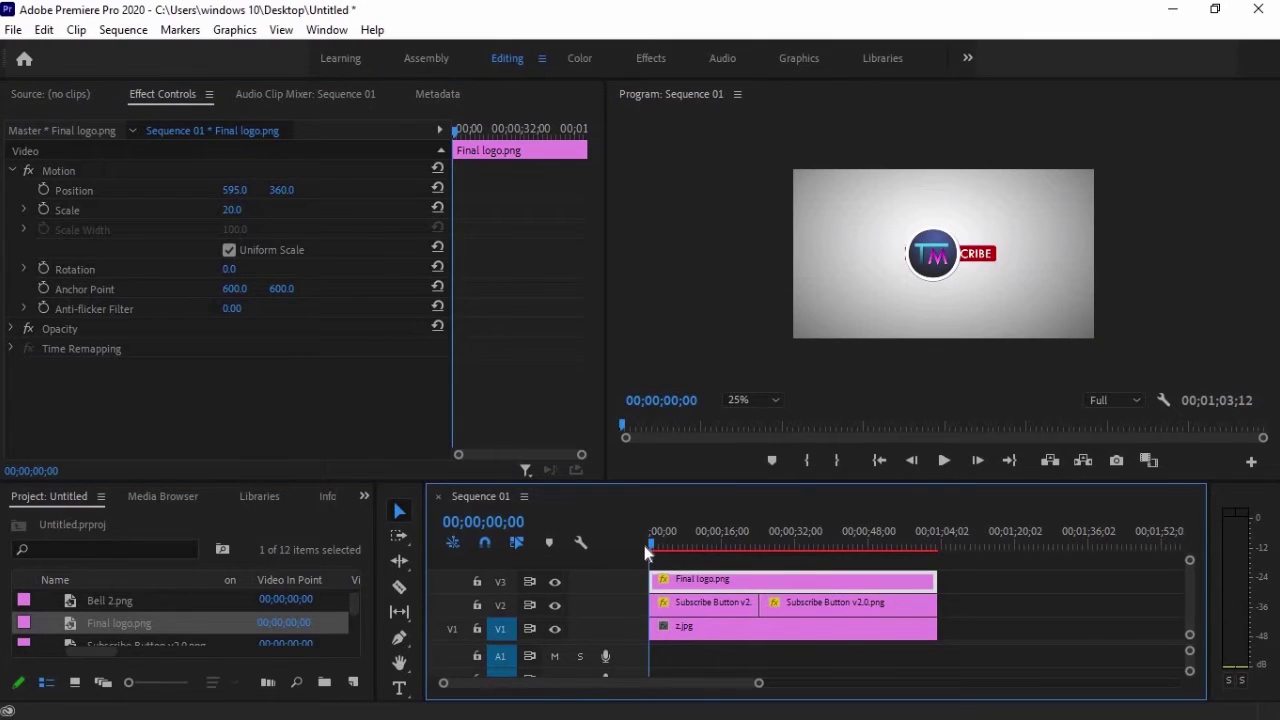
pyautogui.click(721, 611)
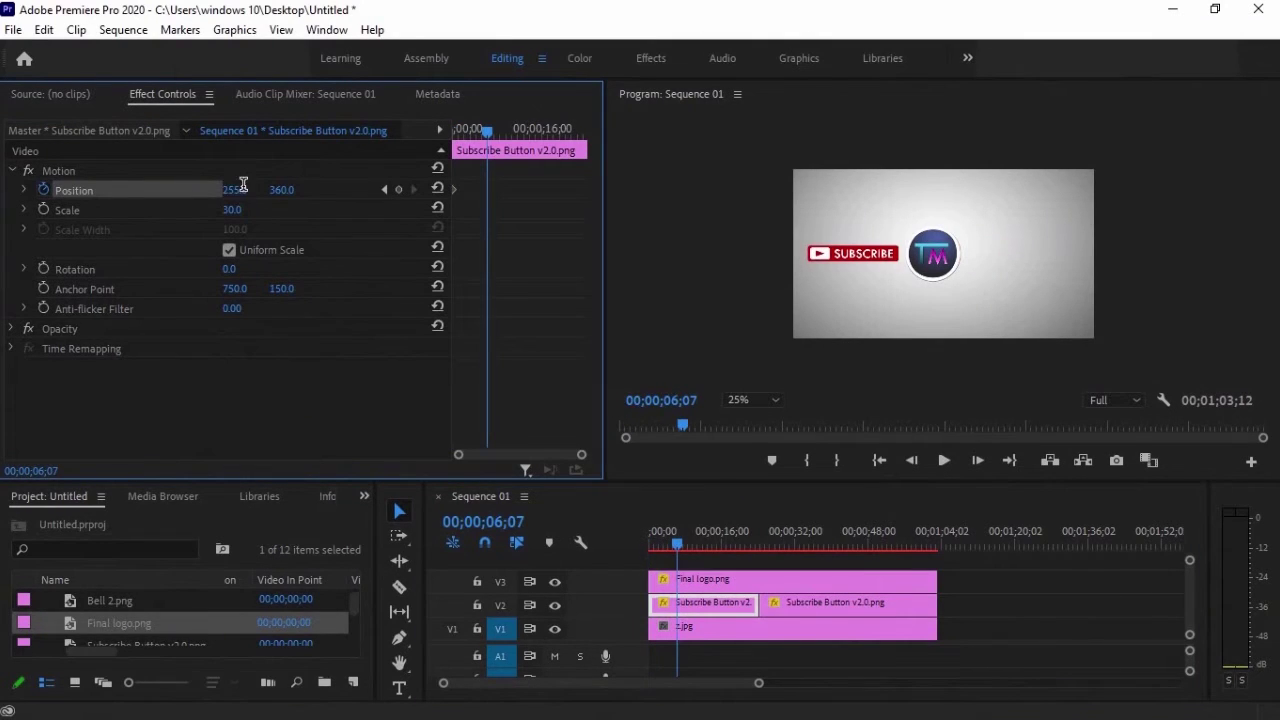
pyautogui.click(236, 191)
pyautogui.write('670')
pyautogui.press('Return')
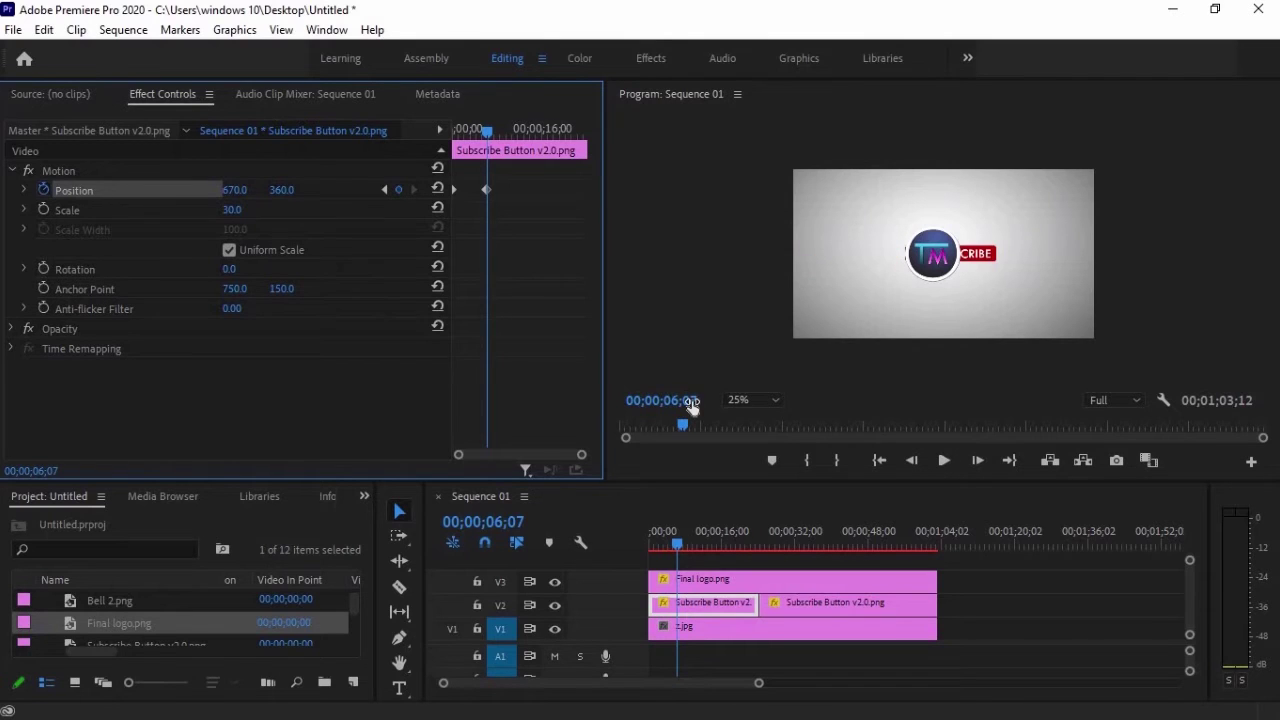
# - Keyframe the logo's Position at the sequence start with X set to 336
pyautogui.click(760, 579)
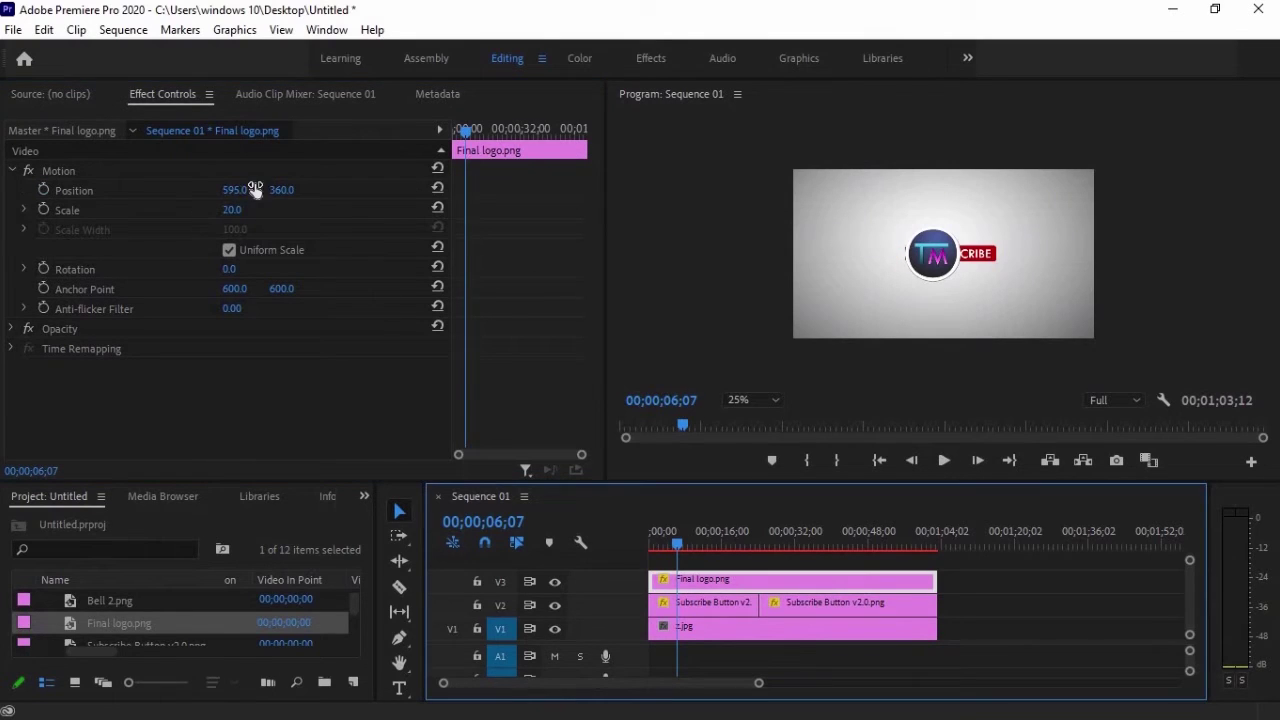
pyautogui.click(44, 190)
pyautogui.moveTo(465, 226); pyautogui.dragTo(453, 226)
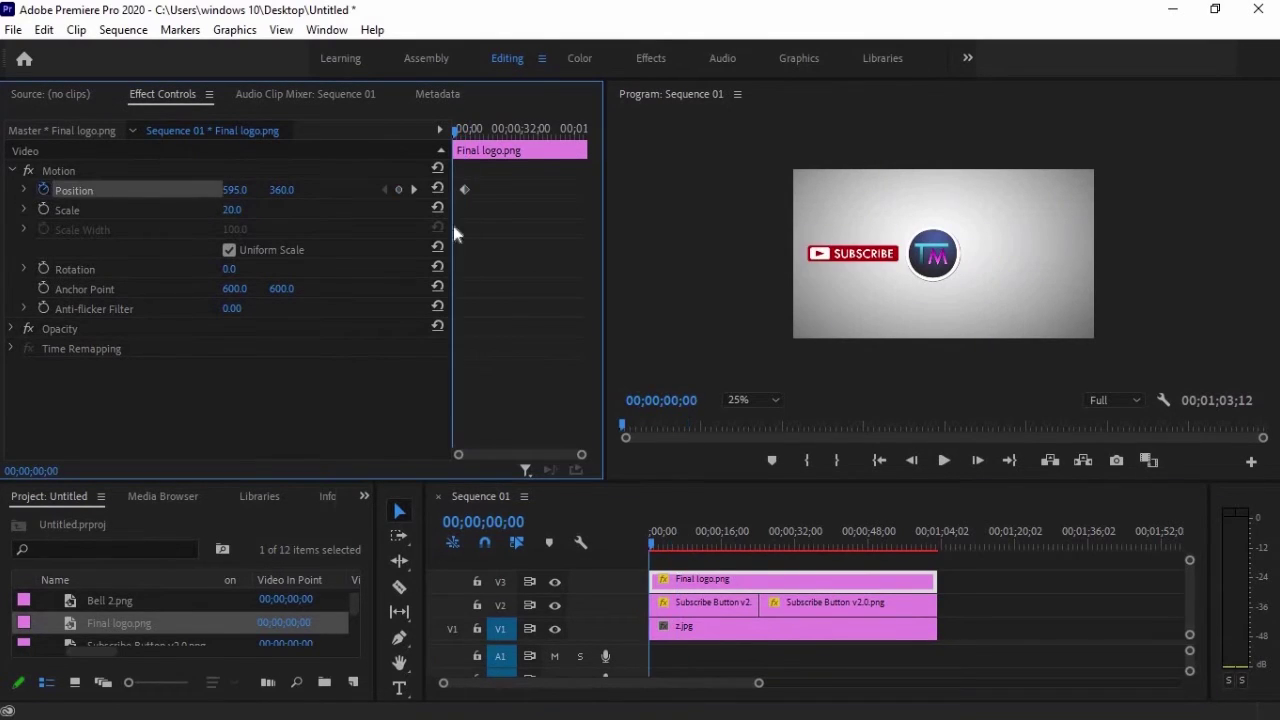
pyautogui.click(243, 188)
pyautogui.write('336')
pyautogui.press('Return')
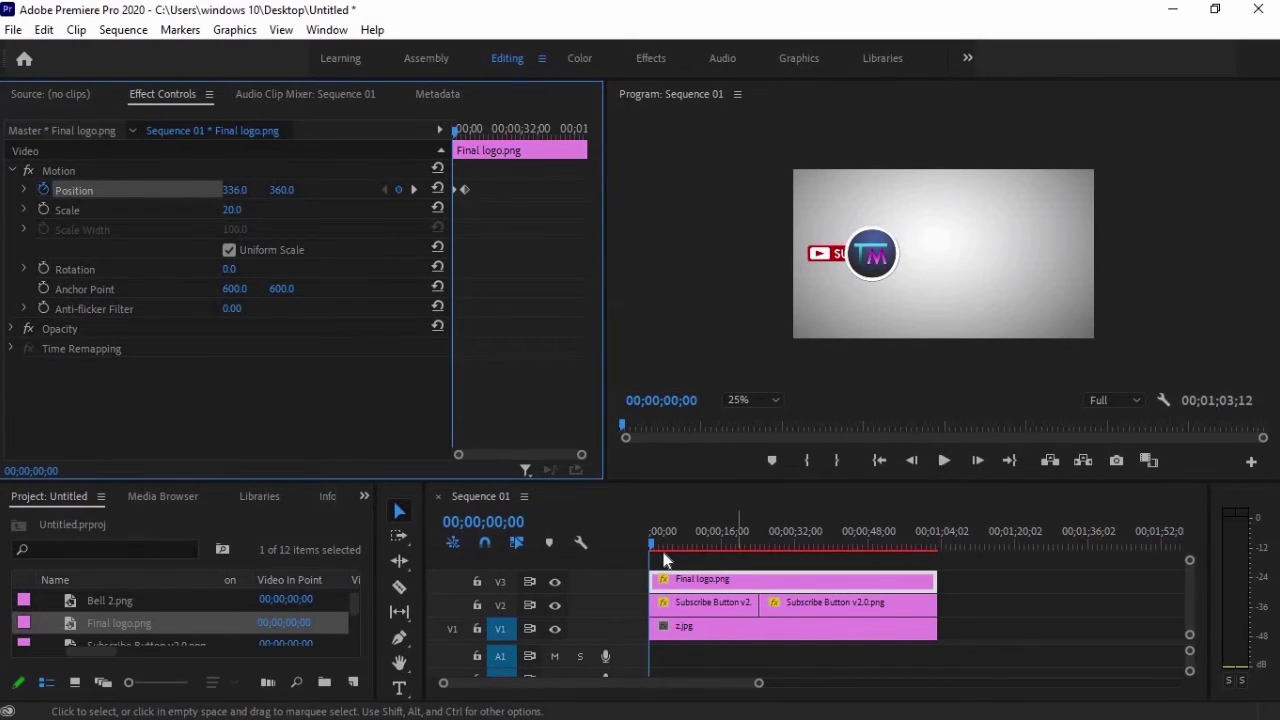
# - Move the subscribe button's 670 position keyframe to 00;00;00;15
pyautogui.moveTo(664, 560); pyautogui.dragTo(681, 548)
pyautogui.press('\\')
pyautogui.moveTo(582, 457); pyautogui.dragTo(474, 458)
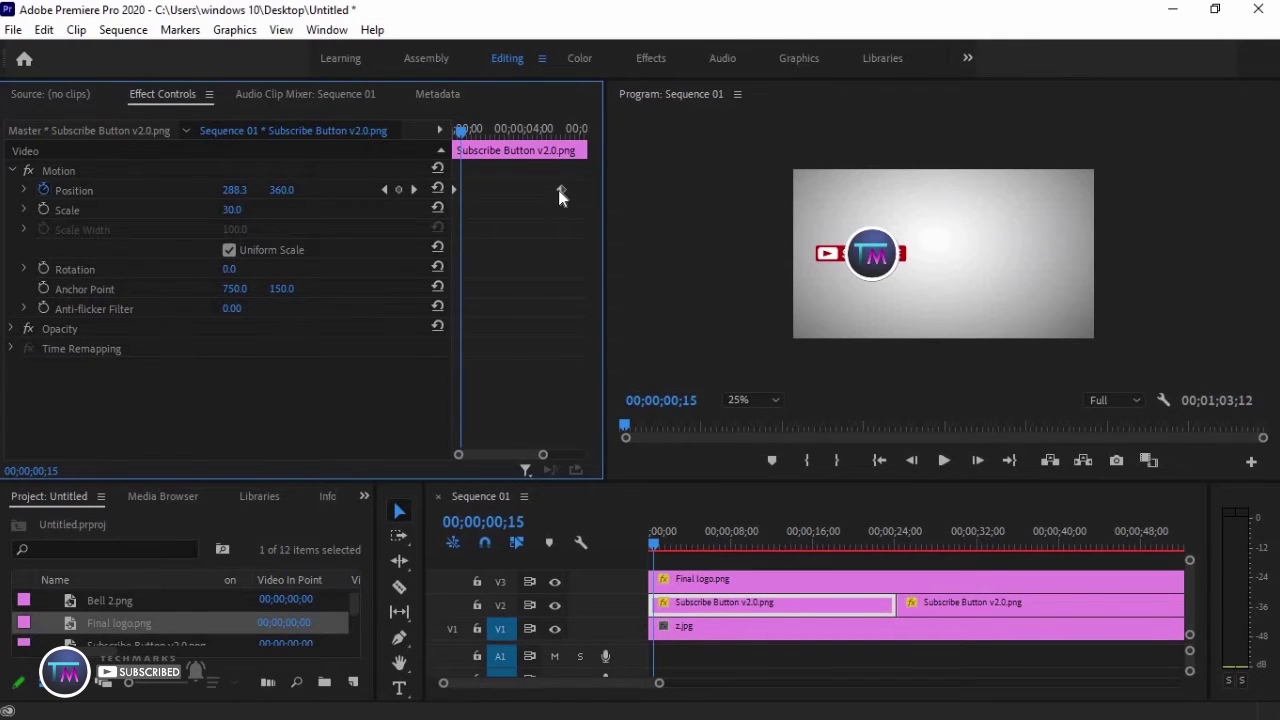
pyautogui.moveTo(560, 190); pyautogui.dragTo(455, 191)
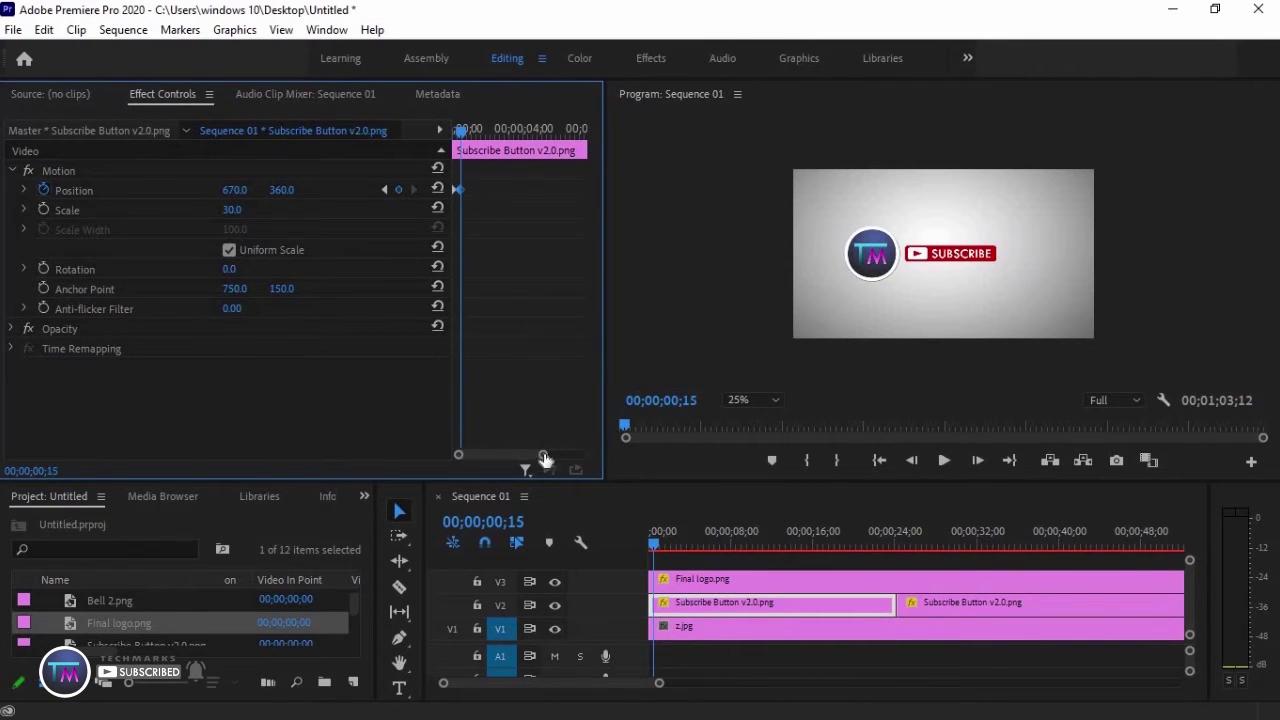
pyautogui.moveTo(544, 456); pyautogui.dragTo(495, 456)
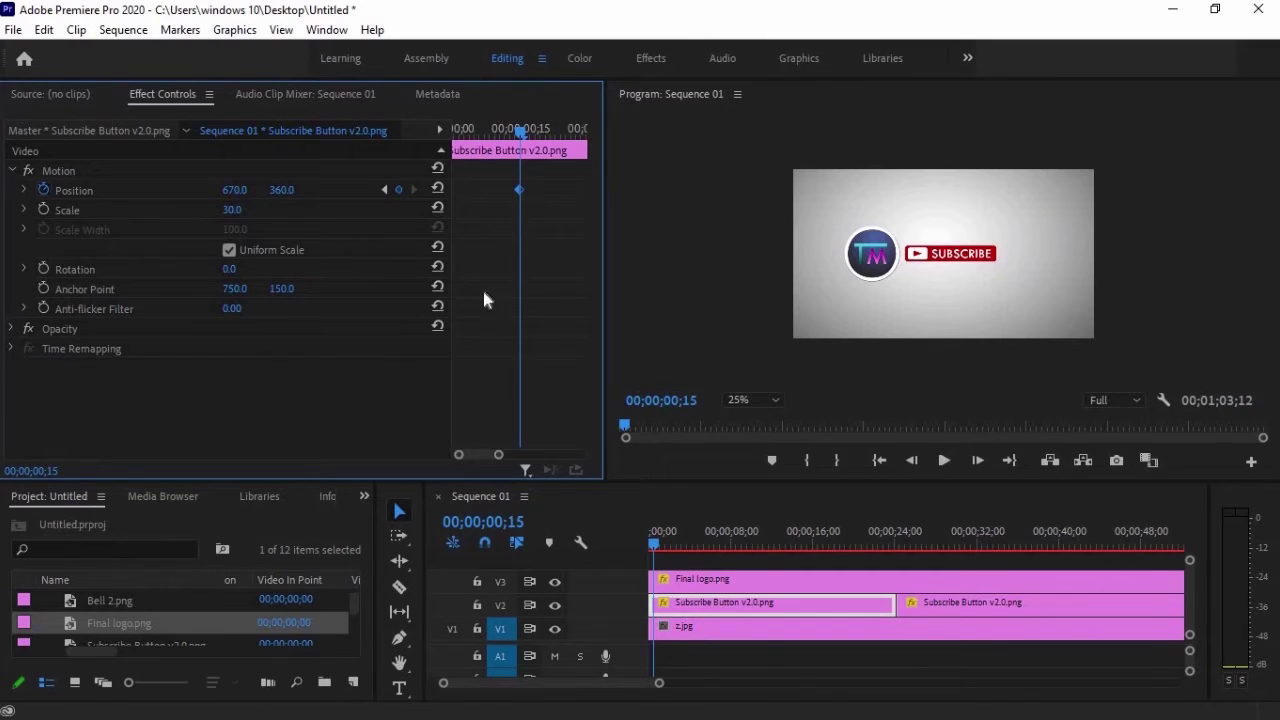
# - Play back from the start to check the subscribe button slide
pyautogui.moveTo(521, 143); pyautogui.dragTo(398, 138)
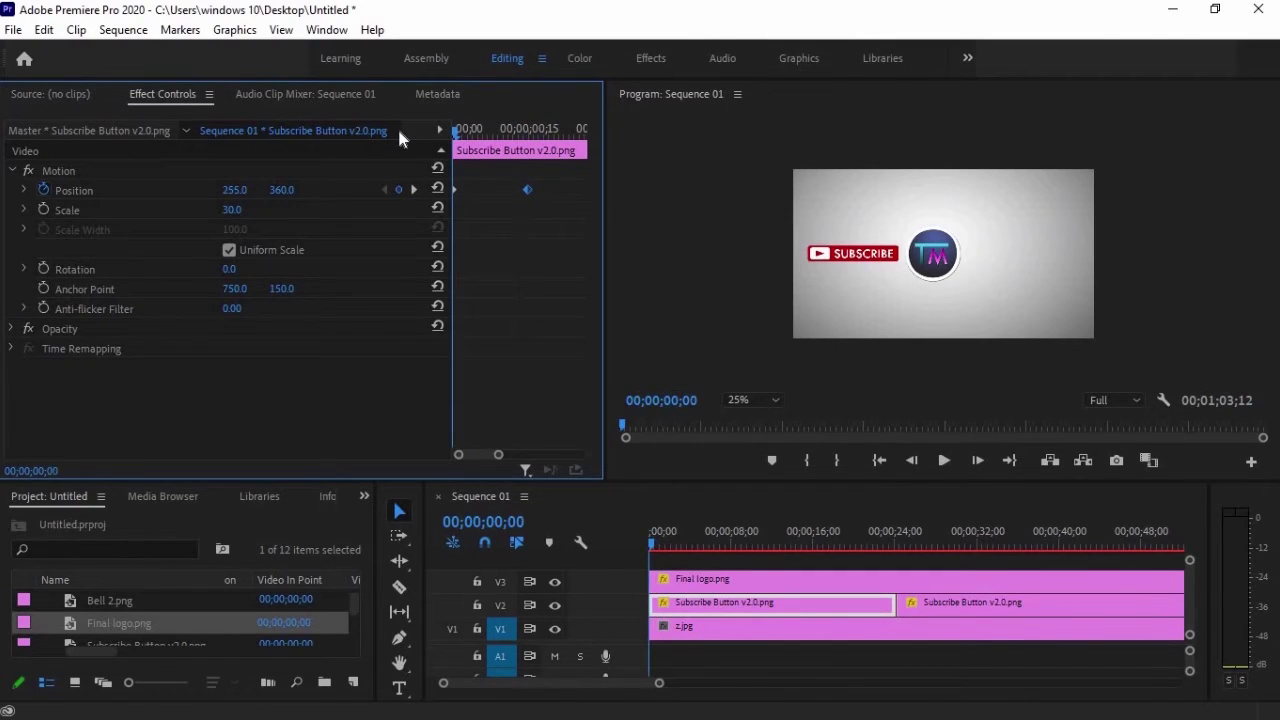
pyautogui.press('space')
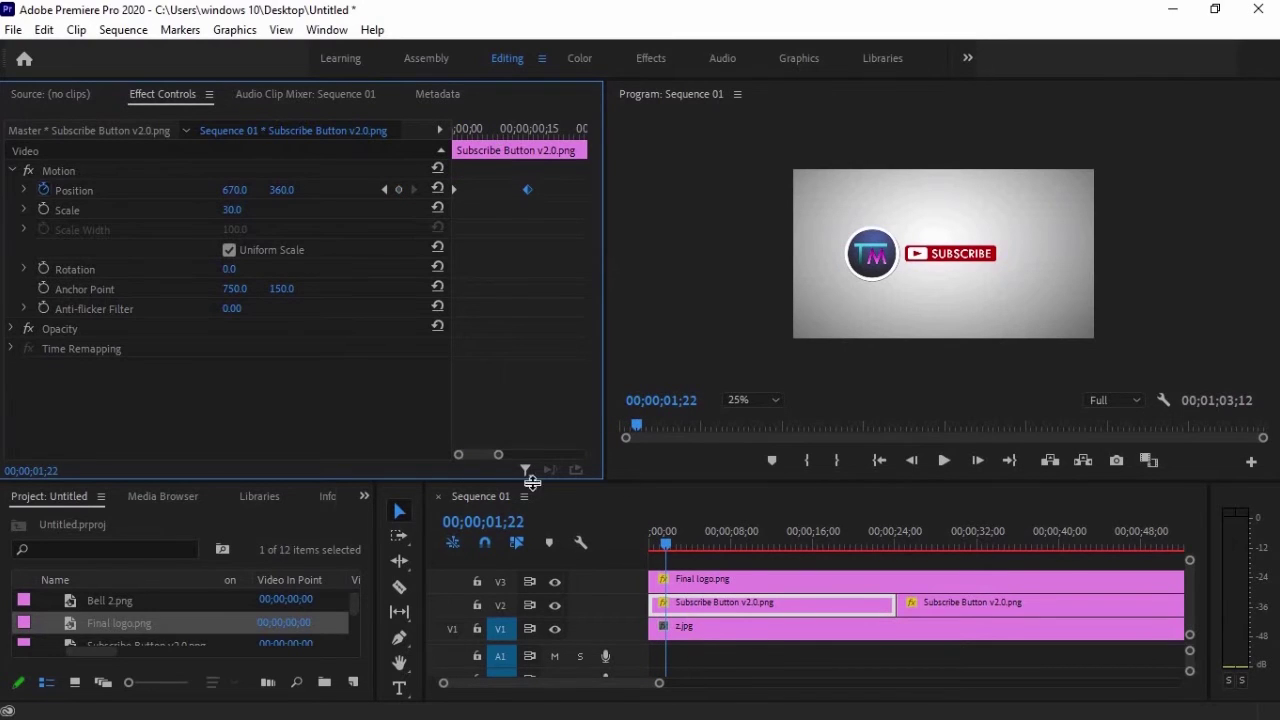
pyautogui.moveTo(665, 540); pyautogui.dragTo(629, 532)
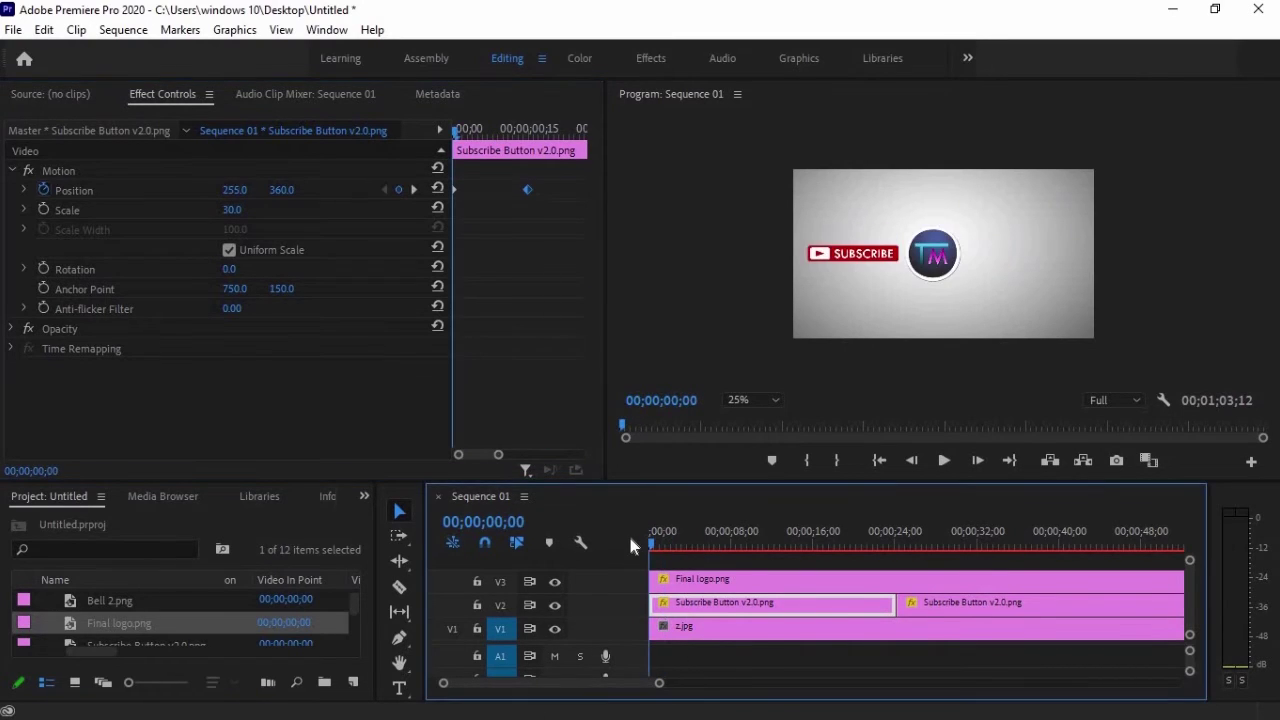
pyautogui.press('space')
pyautogui.click(645, 541)
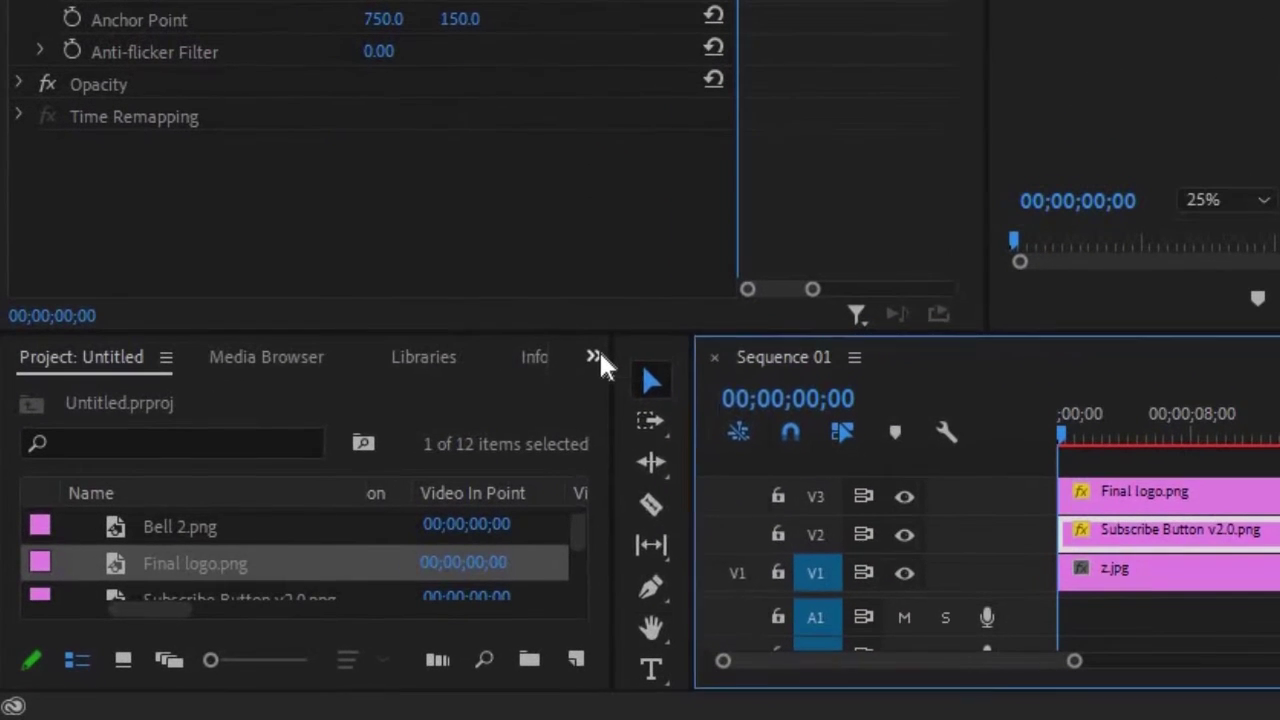
# - Find Crop in the Effects panel and apply it to the Subscribe Button and Final logo clips
pyautogui.click(365, 496)
pyautogui.click(637, 528)
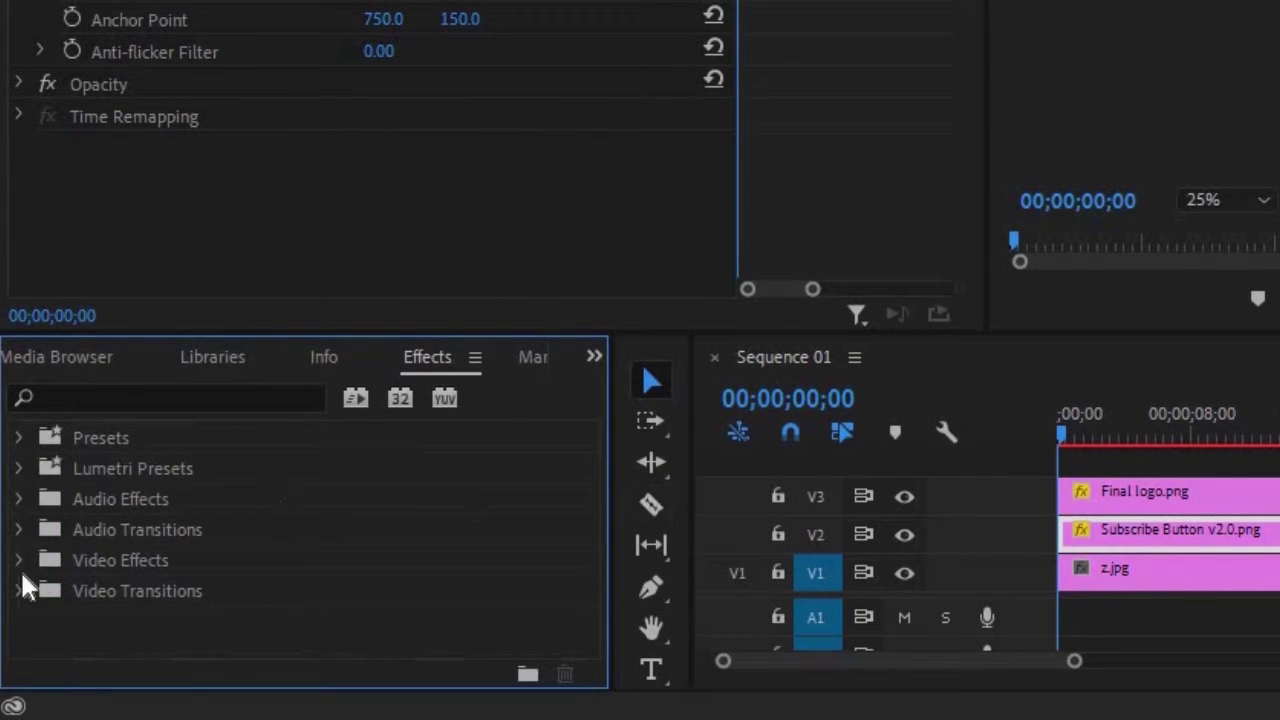
pyautogui.click(185, 398)
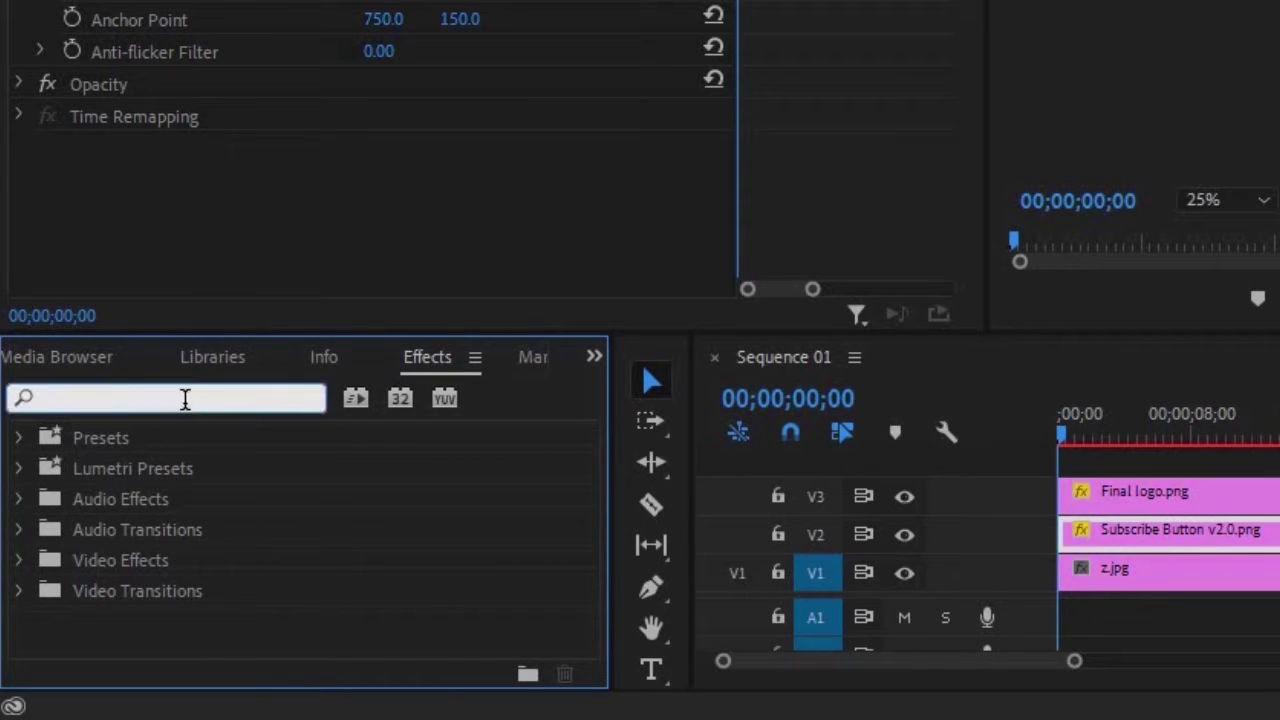
pyautogui.write('crop')
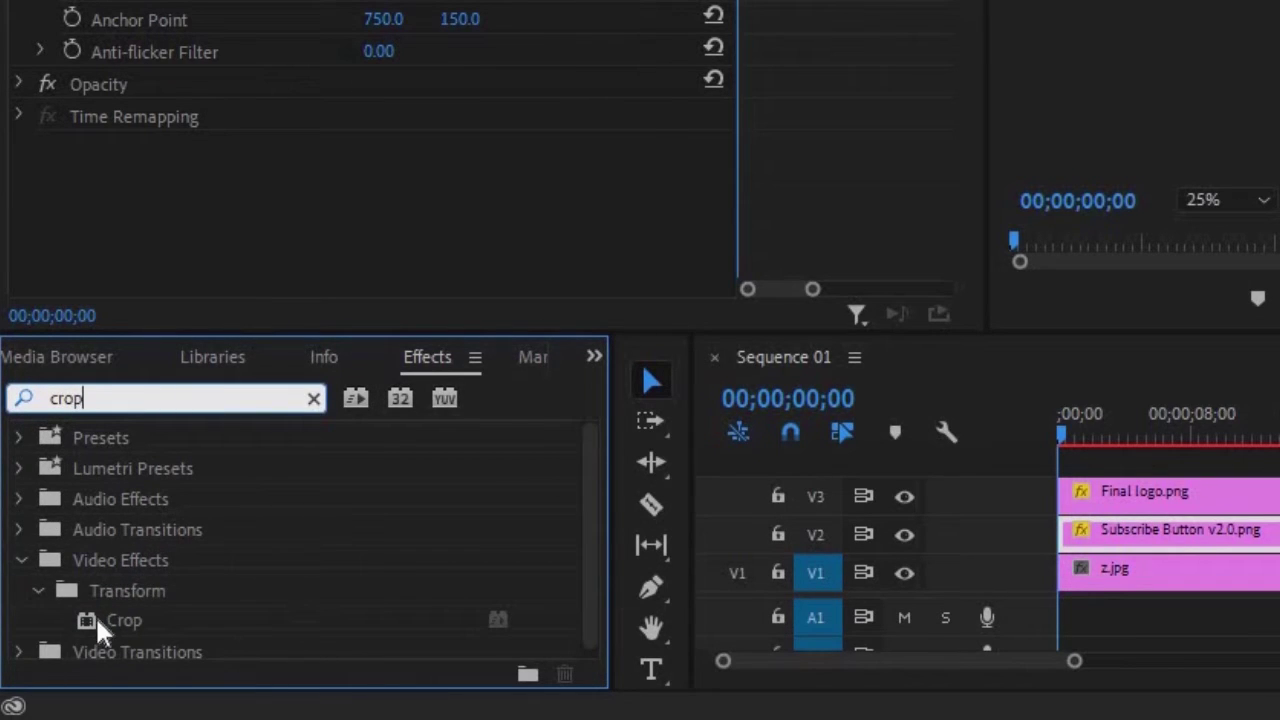
pyautogui.moveTo(115, 620); pyautogui.dragTo(1097, 548)
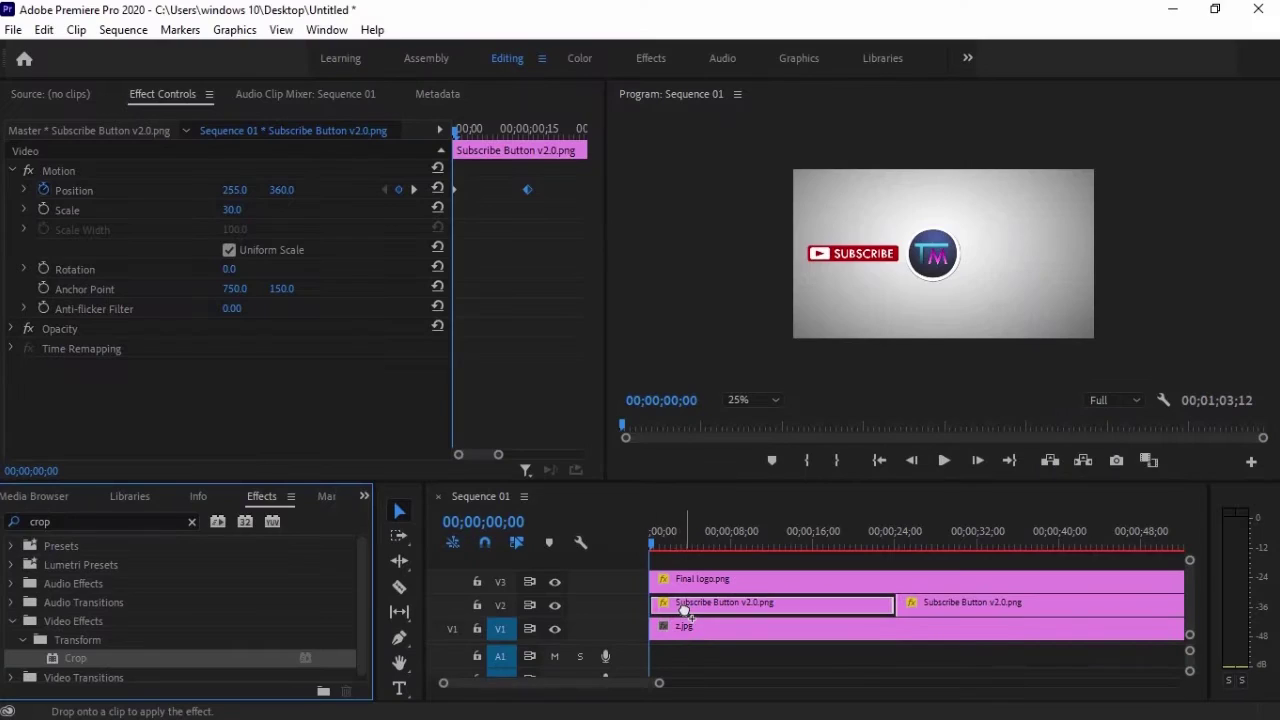
pyautogui.moveTo(60, 657); pyautogui.dragTo(676, 583)
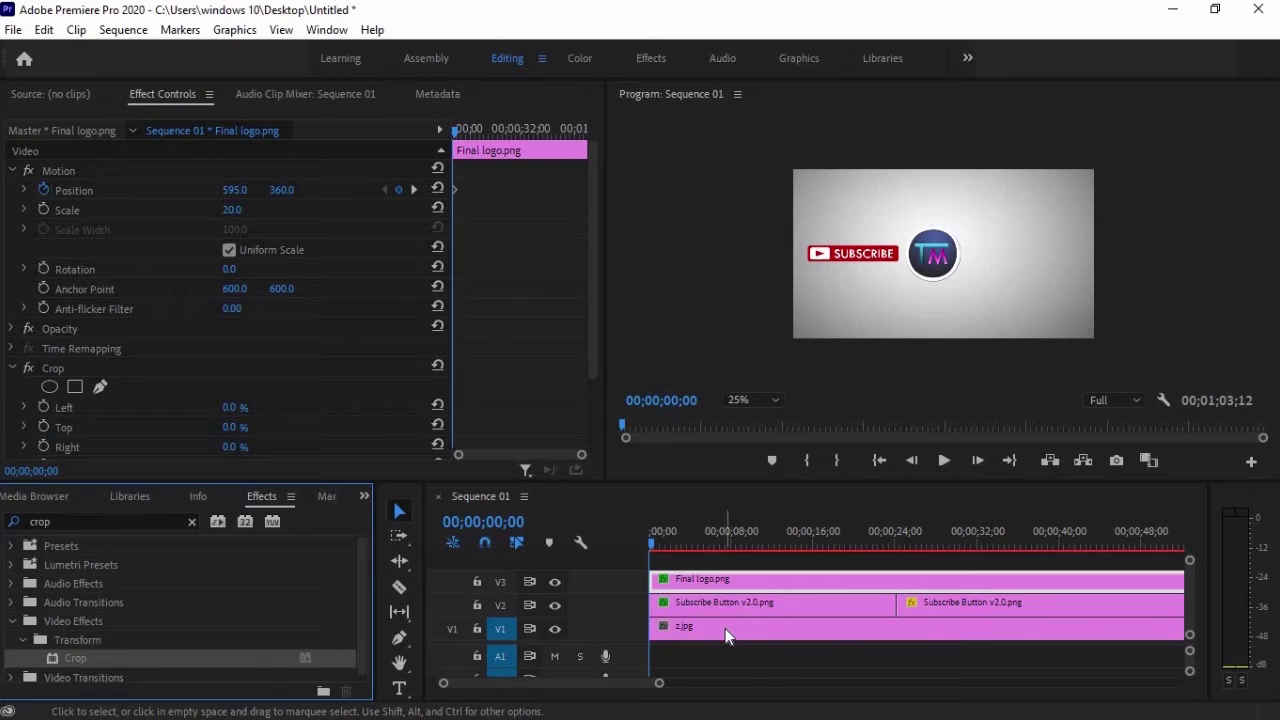
# - Keyframe the Subscribe button's Crop Left from 100 % at frame 0 to 0 % at 00;00;00;15
pyautogui.click(674, 605)
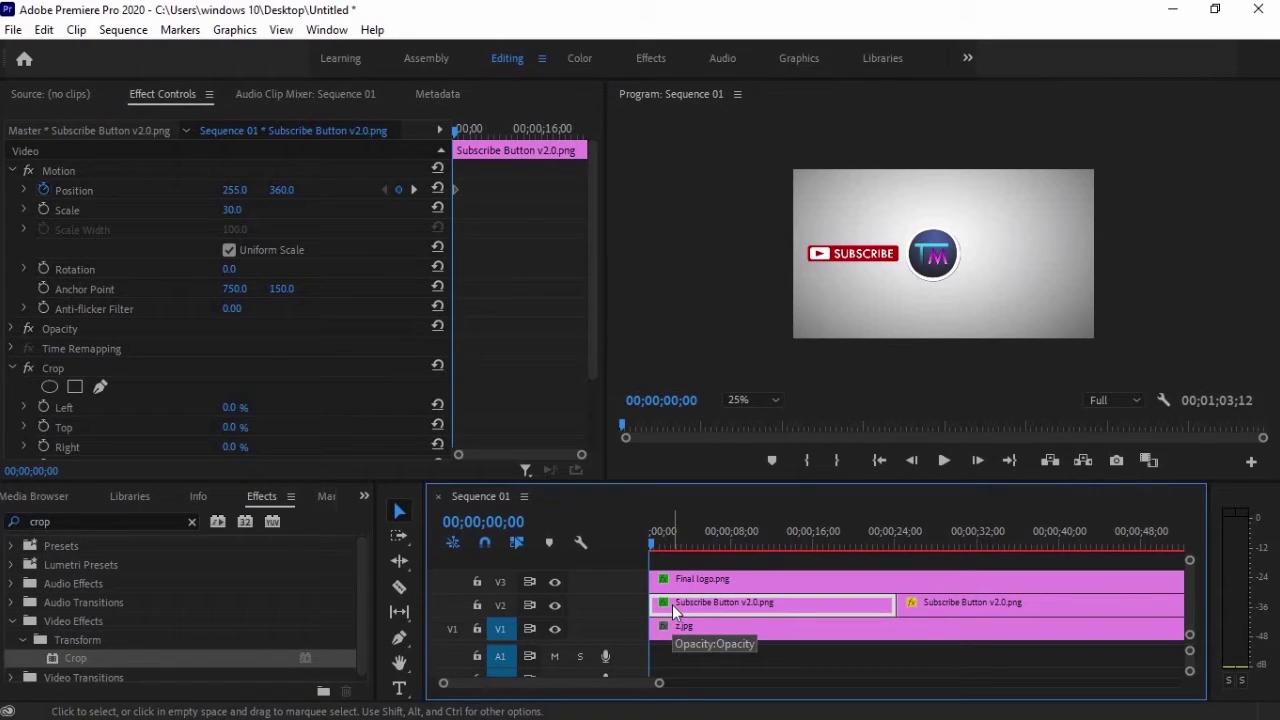
pyautogui.scroll(-3, 432, 347)
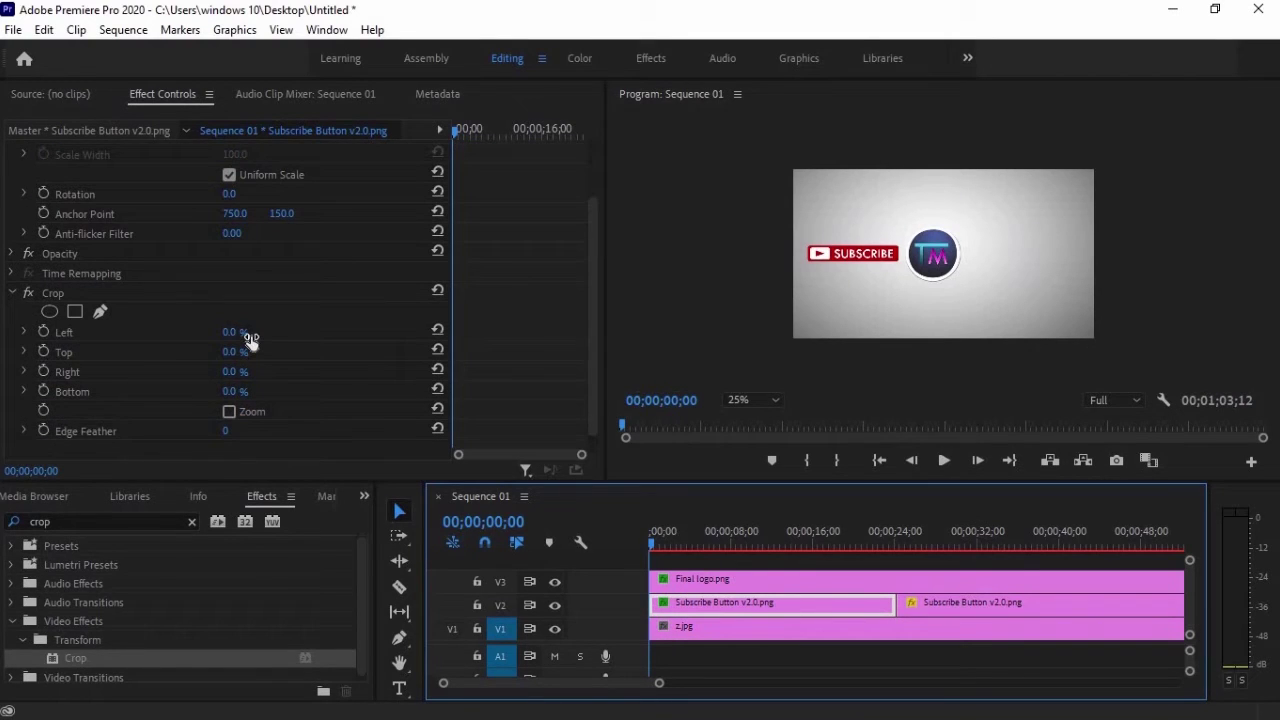
pyautogui.moveTo(247, 338)
pyautogui.mouseDown()
pyautogui.moveTo(206, 336)
pyautogui.moveTo(269, 341)
pyautogui.mouseUp()
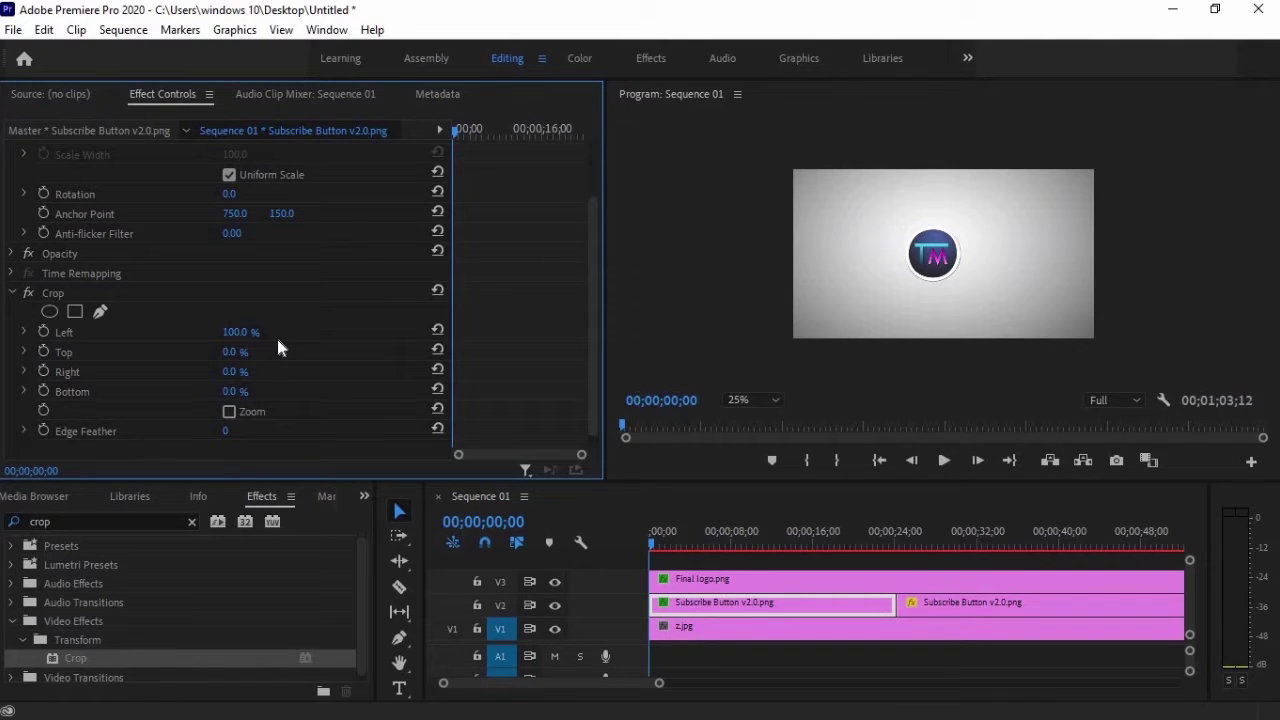
pyautogui.click(45, 332)
pyautogui.moveTo(585, 457); pyautogui.dragTo(508, 455)
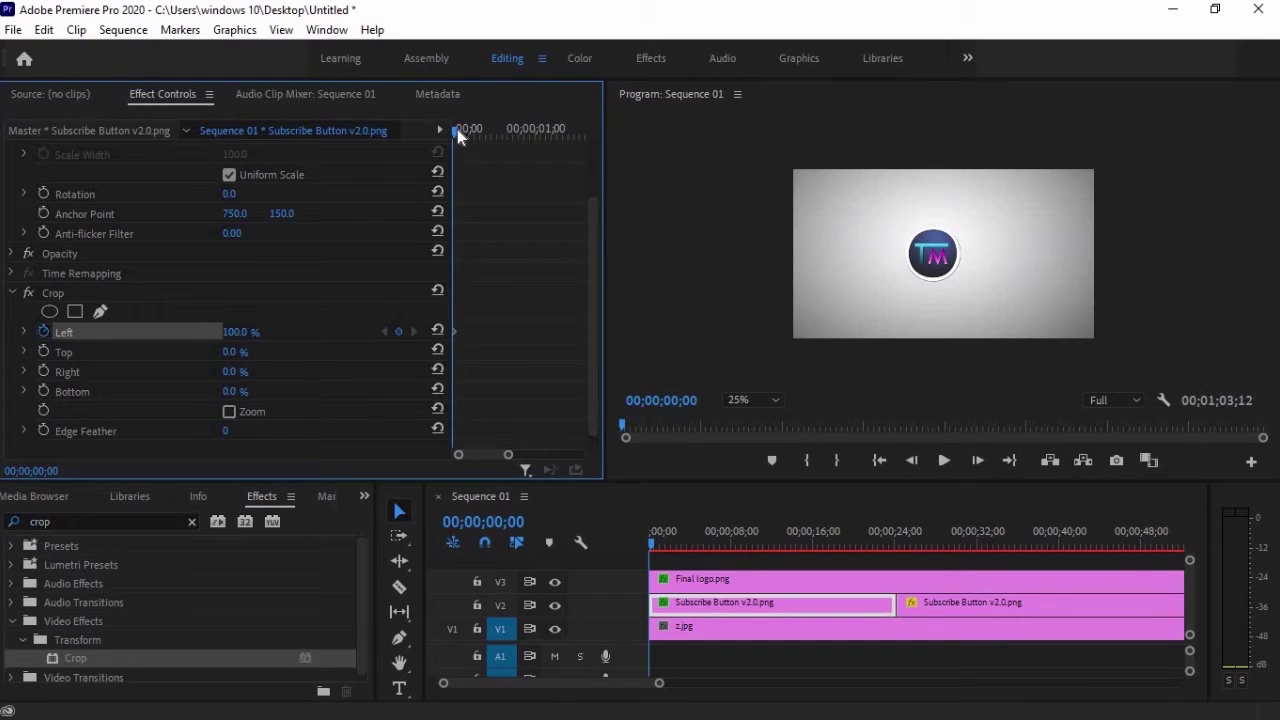
pyautogui.moveTo(457, 129); pyautogui.dragTo(500, 140)
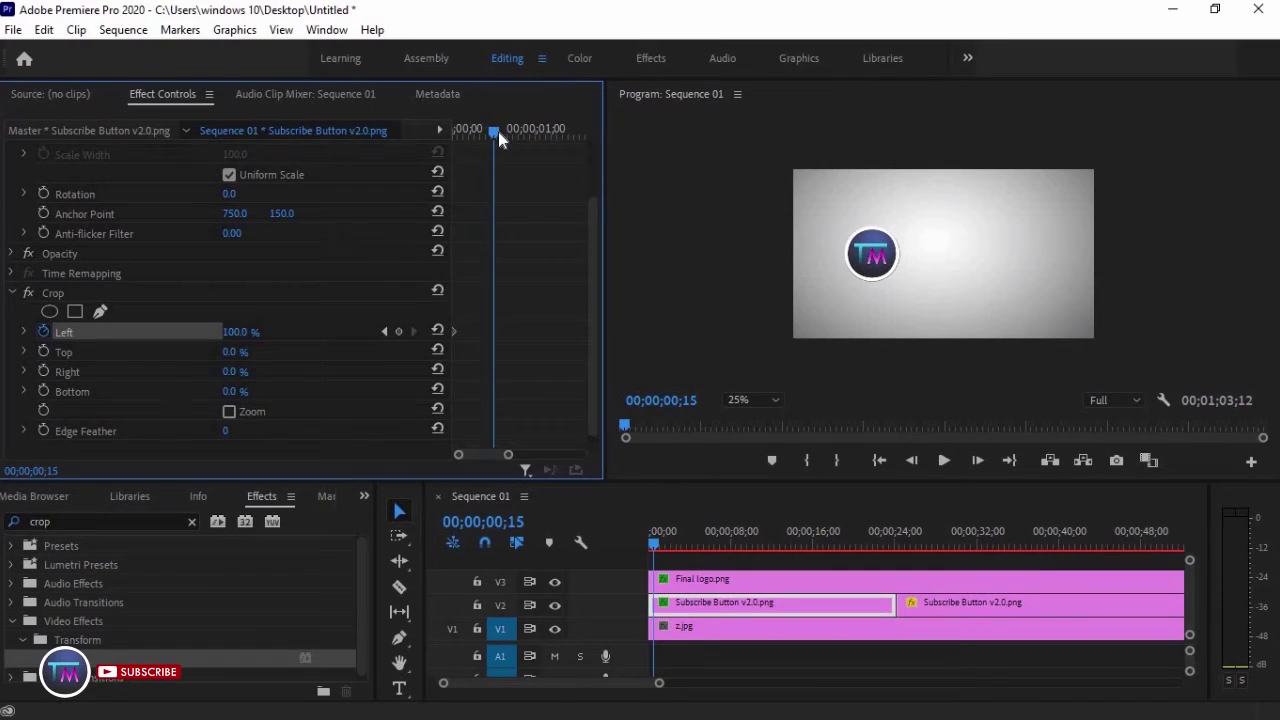
pyautogui.click(244, 333)
pyautogui.write('0')
pyautogui.press('Return')
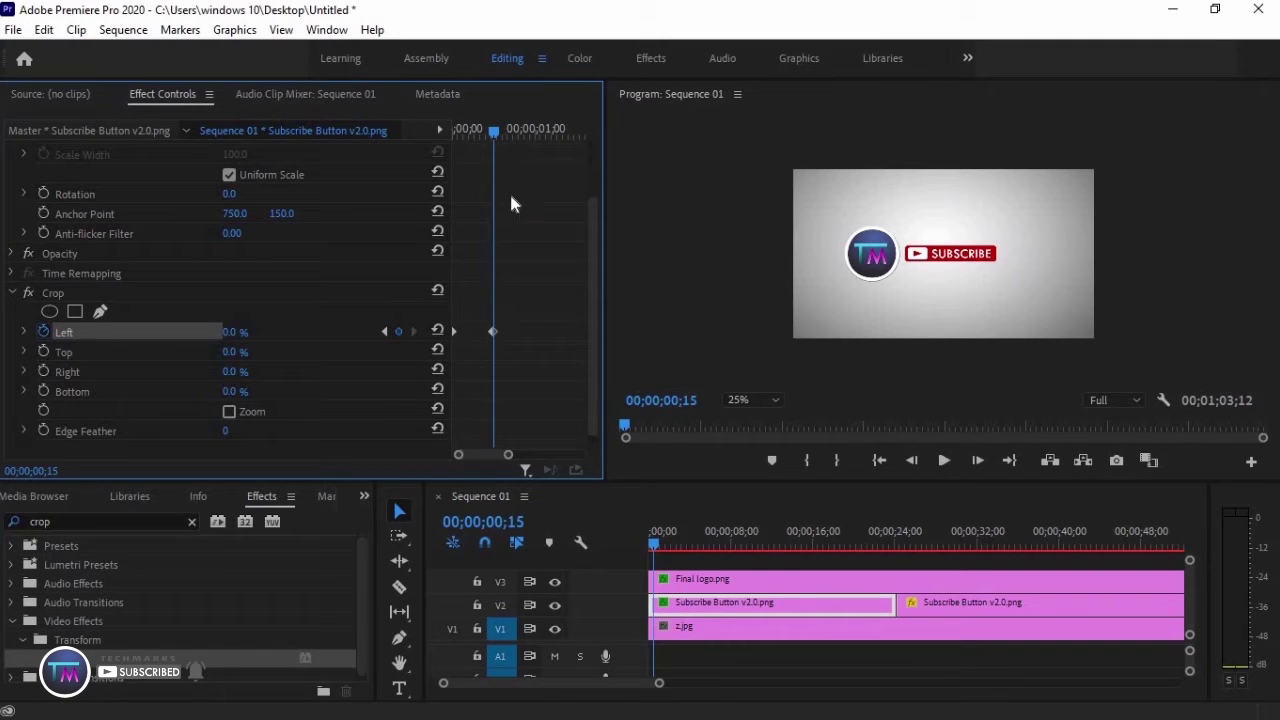
pyautogui.click(685, 580)
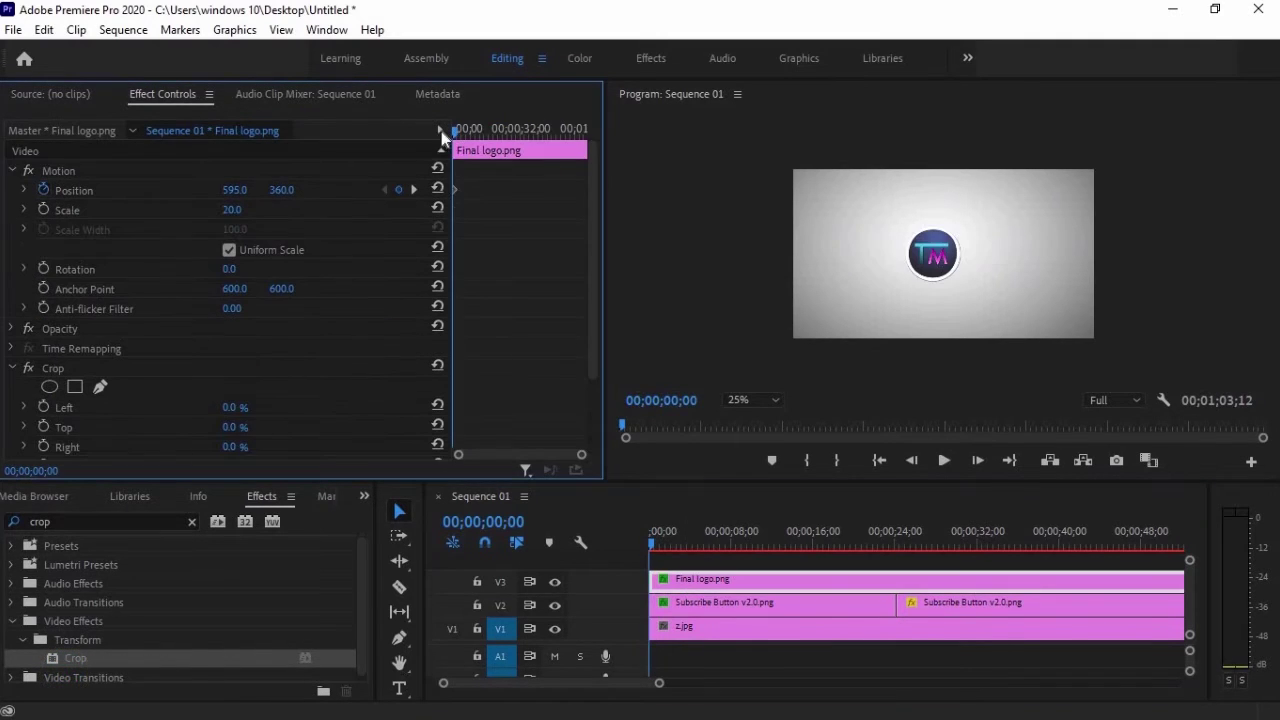
# - Keyframe Final logo.png's Crop Right from 100 % at frame 0 to 0 % at 00;00;00;15
pyautogui.scroll(-3, 276, 404)
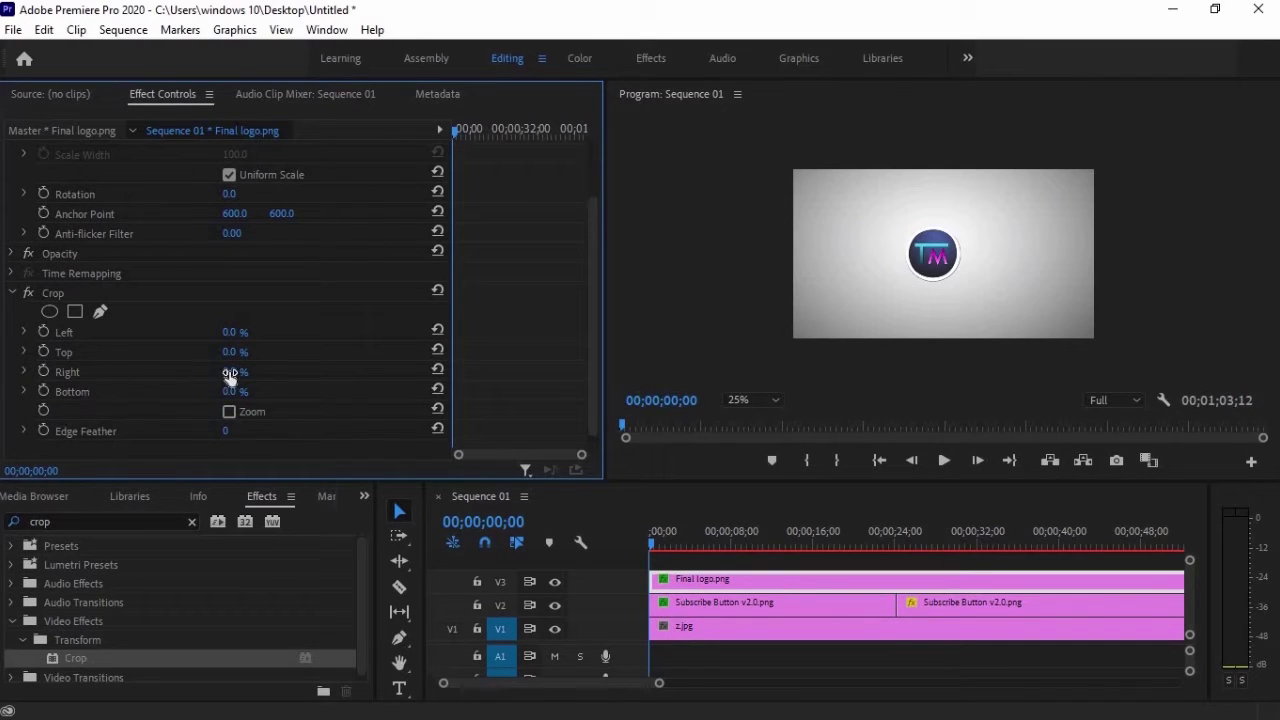
pyautogui.click(247, 368)
pyautogui.write('100')
pyautogui.click(42, 364)
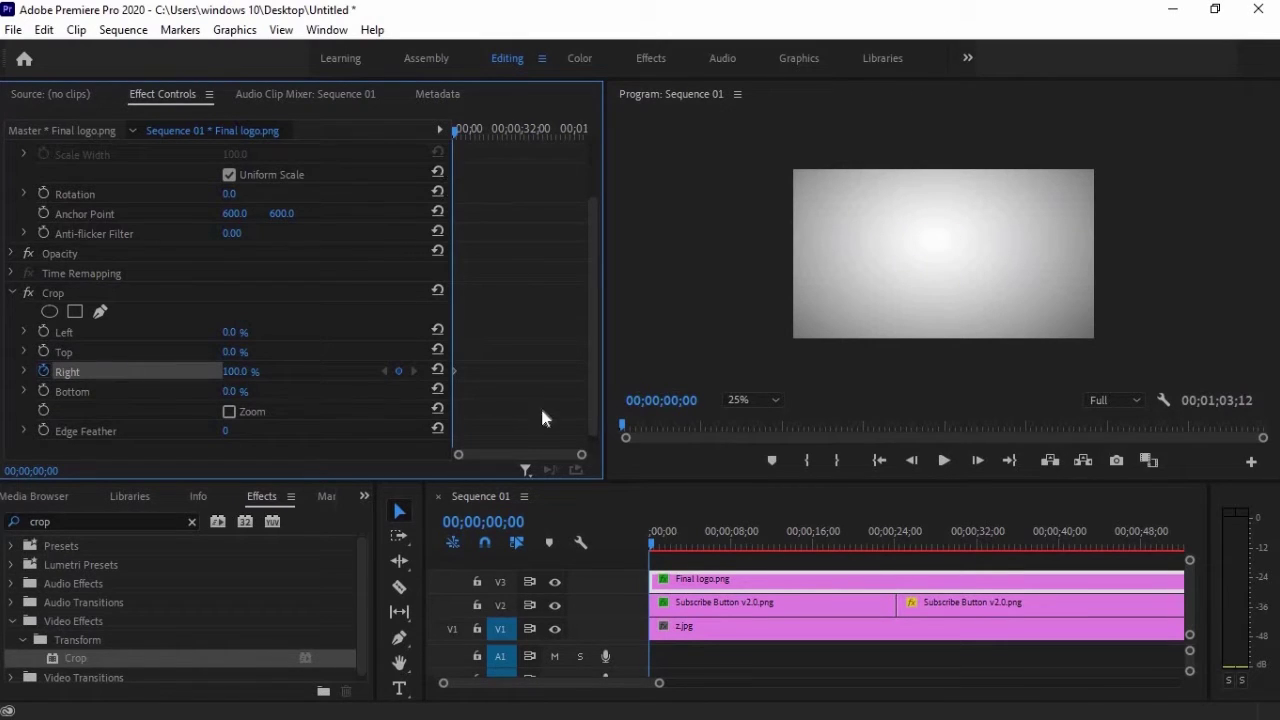
pyautogui.moveTo(573, 455); pyautogui.dragTo(500, 455)
pyautogui.moveTo(454, 131); pyautogui.dragTo(480, 132)
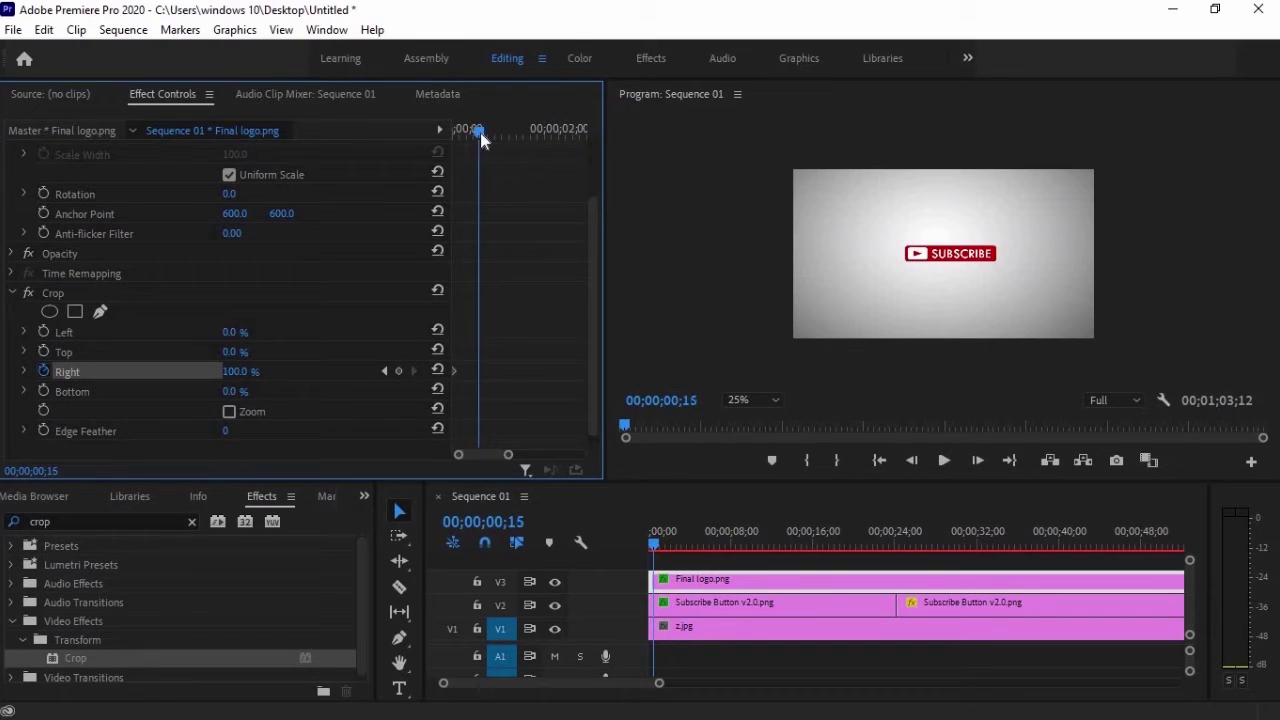
pyautogui.click(247, 368)
pyautogui.write('0')
pyautogui.press('Return')
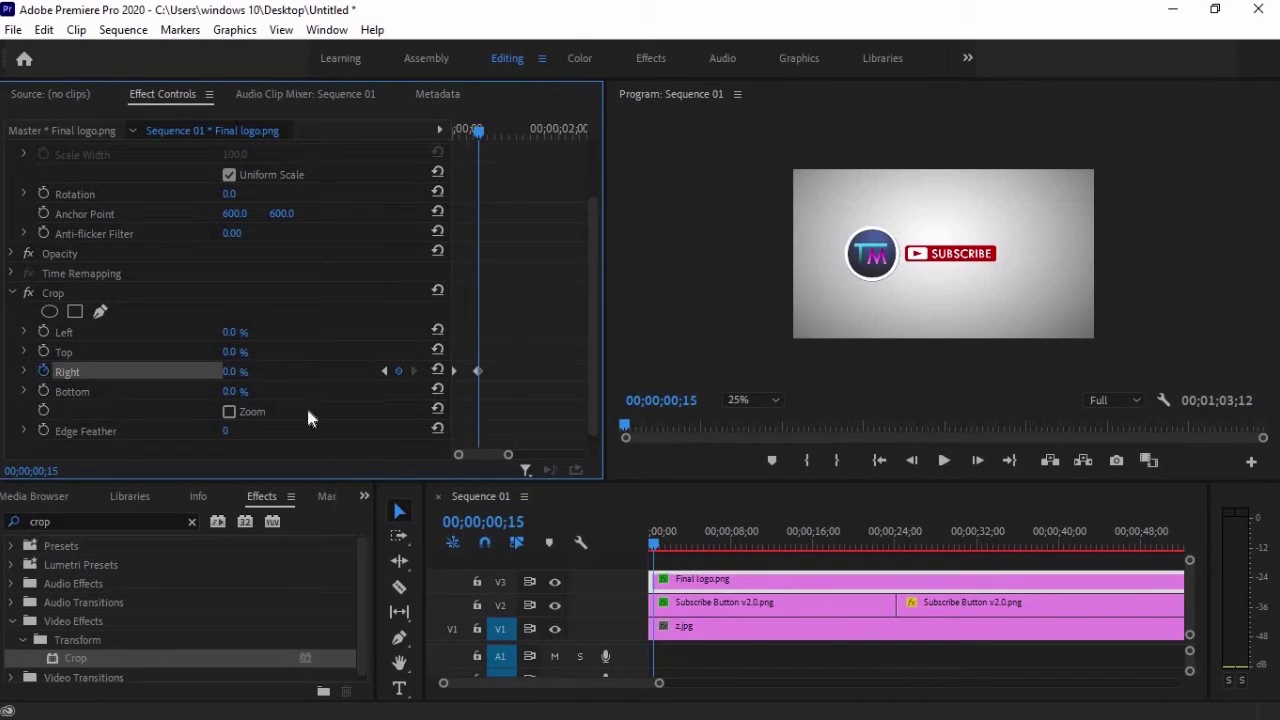
# - Play back from the sequence start to check the logo and button wipe-in
pyautogui.click(650, 545)
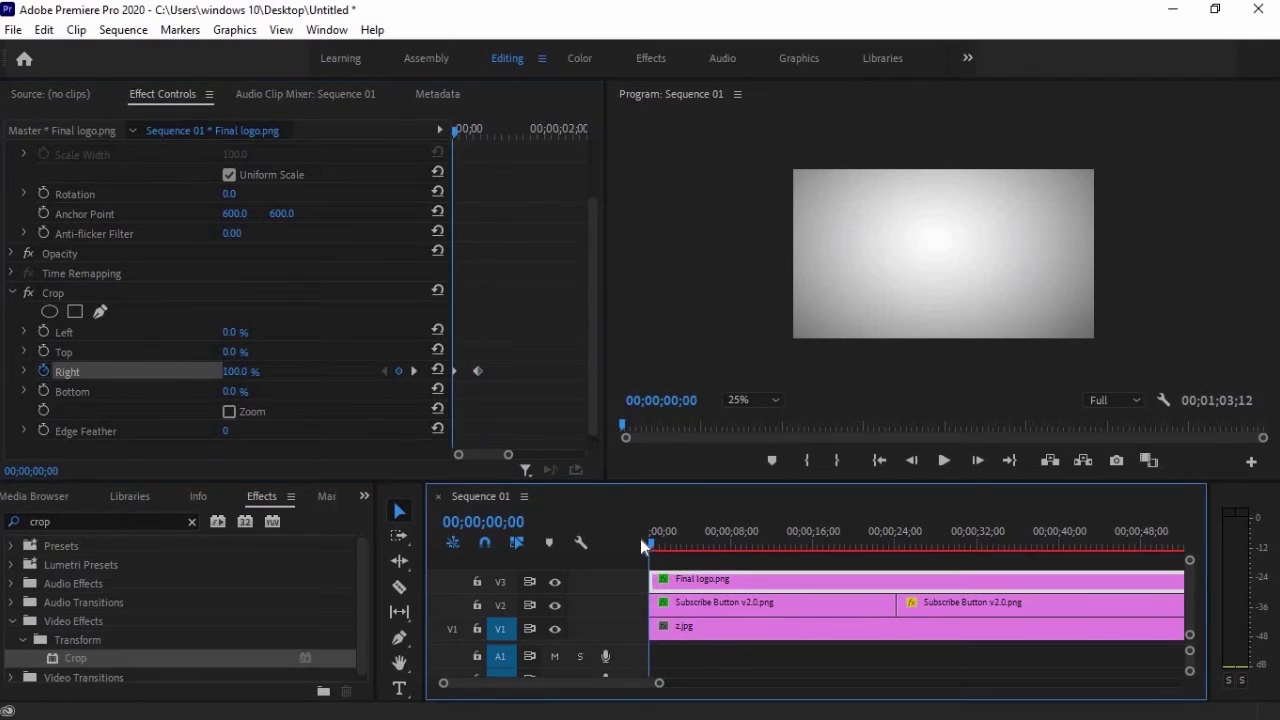
pyautogui.press('=')
pyautogui.press('space')
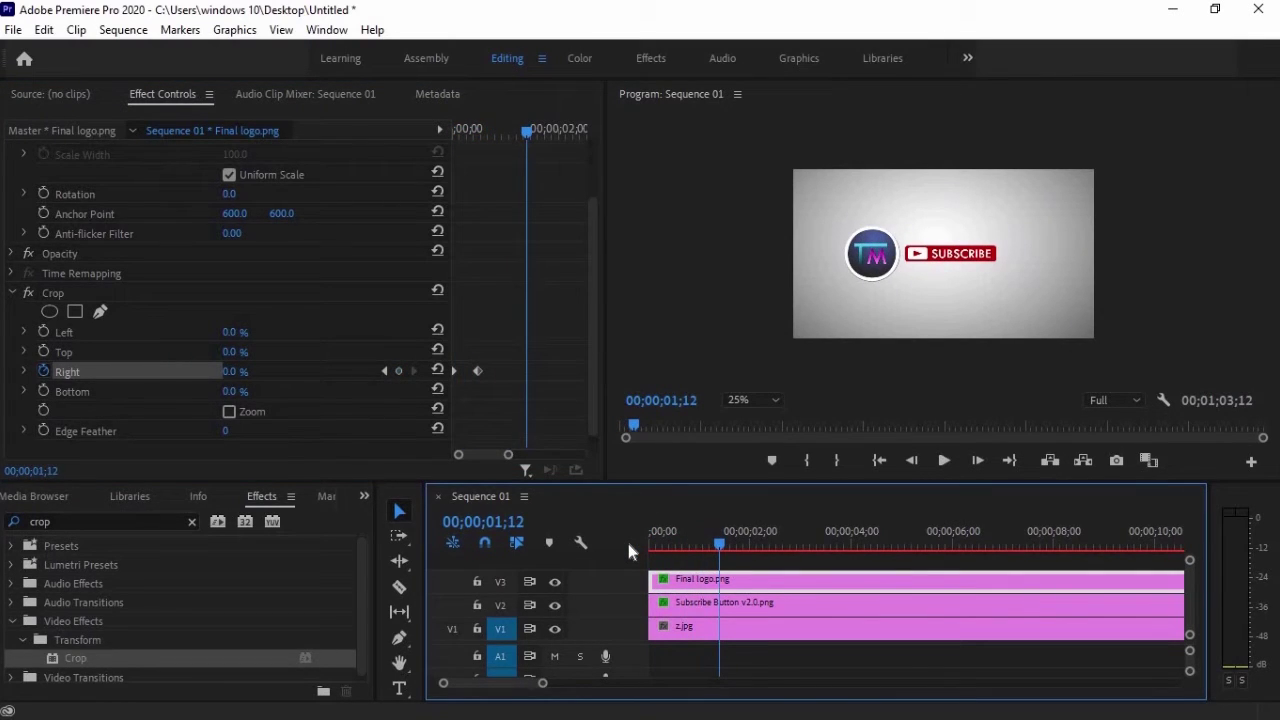
# - Split the Subscribe Button clip at 00;00;01;12 and select the later part
pyautogui.press('c')
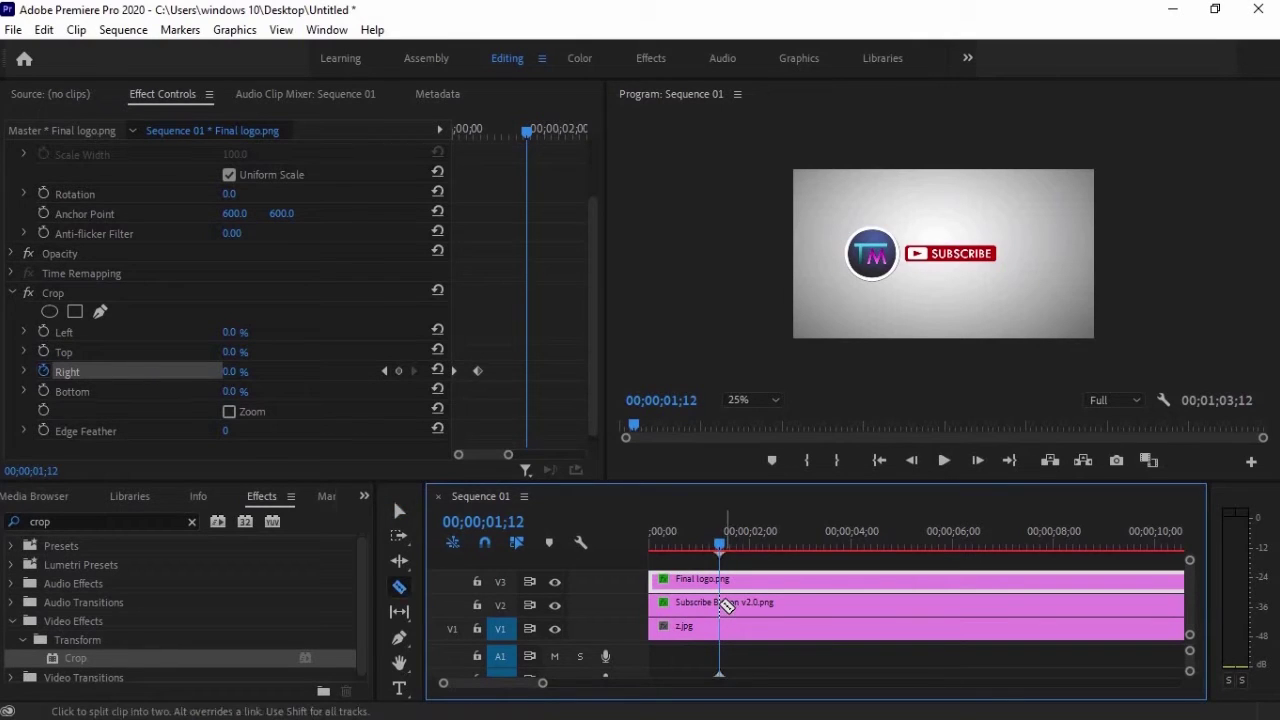
pyautogui.click(722, 603)
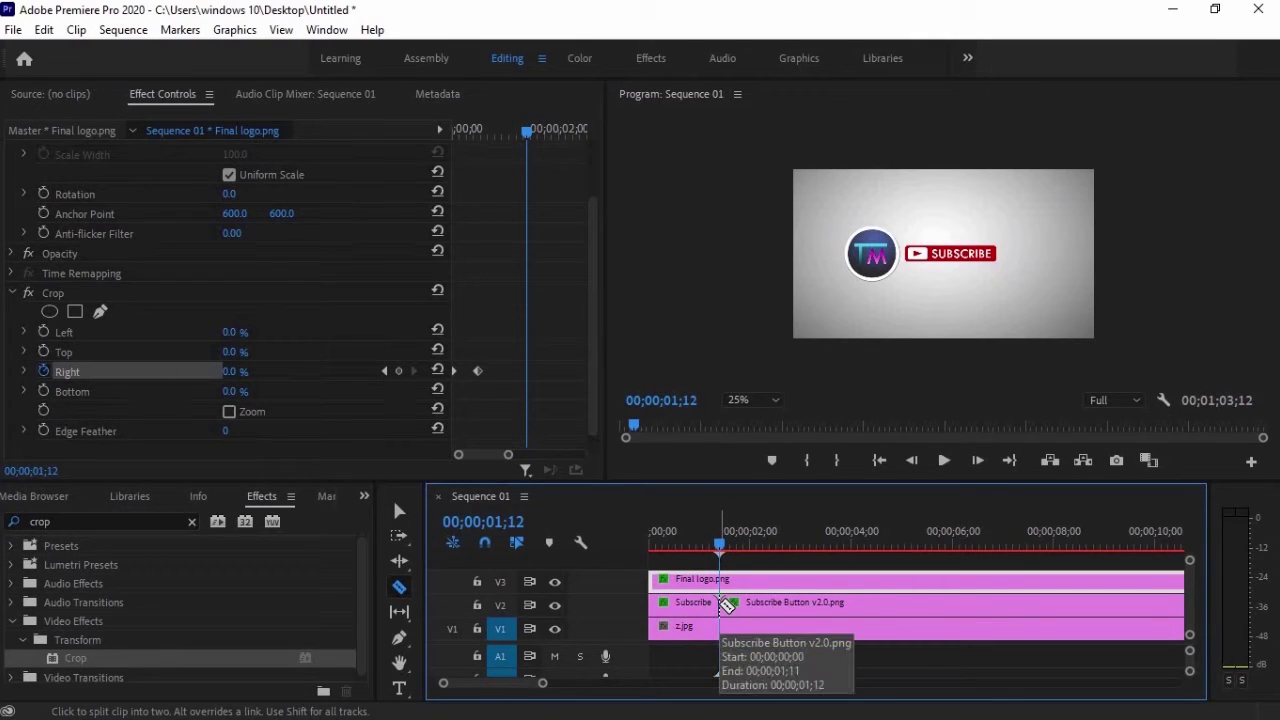
pyautogui.press('v')
pyautogui.click(749, 607)
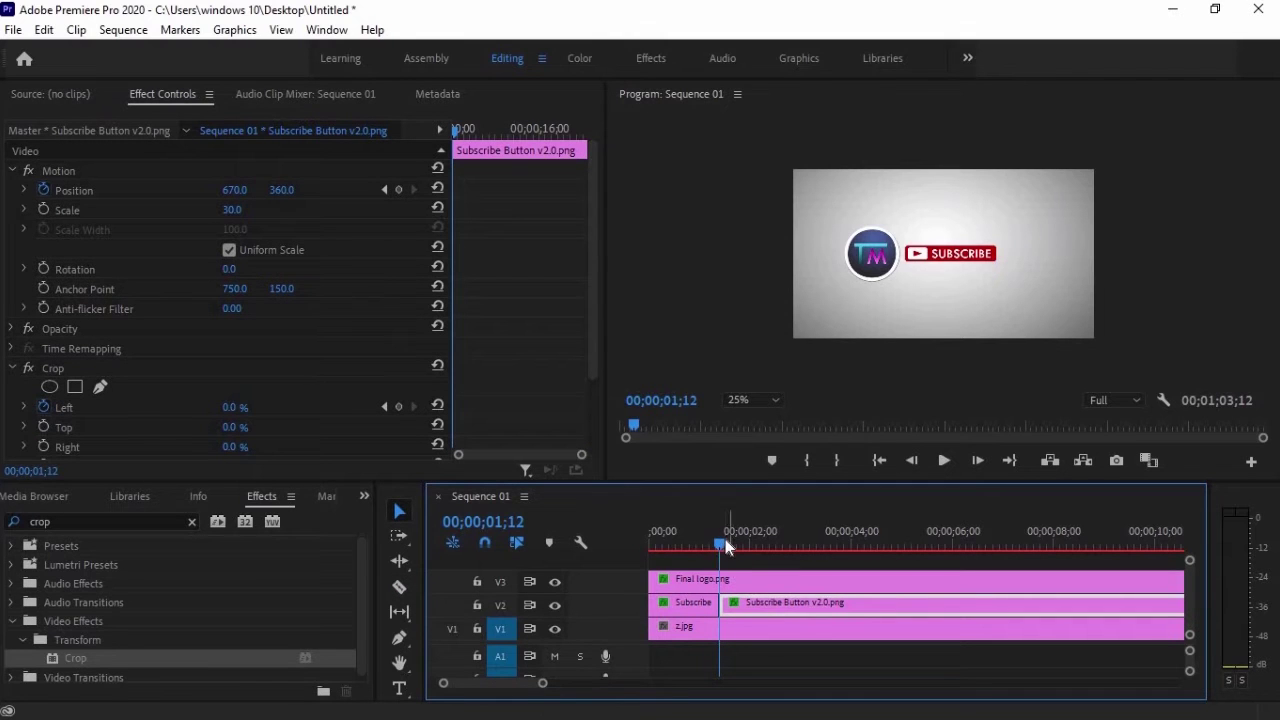
# - Search effects for 'perspe' and drop Perspective > Basic 3D onto that Subscribe Button clip
pyautogui.click(192, 521)
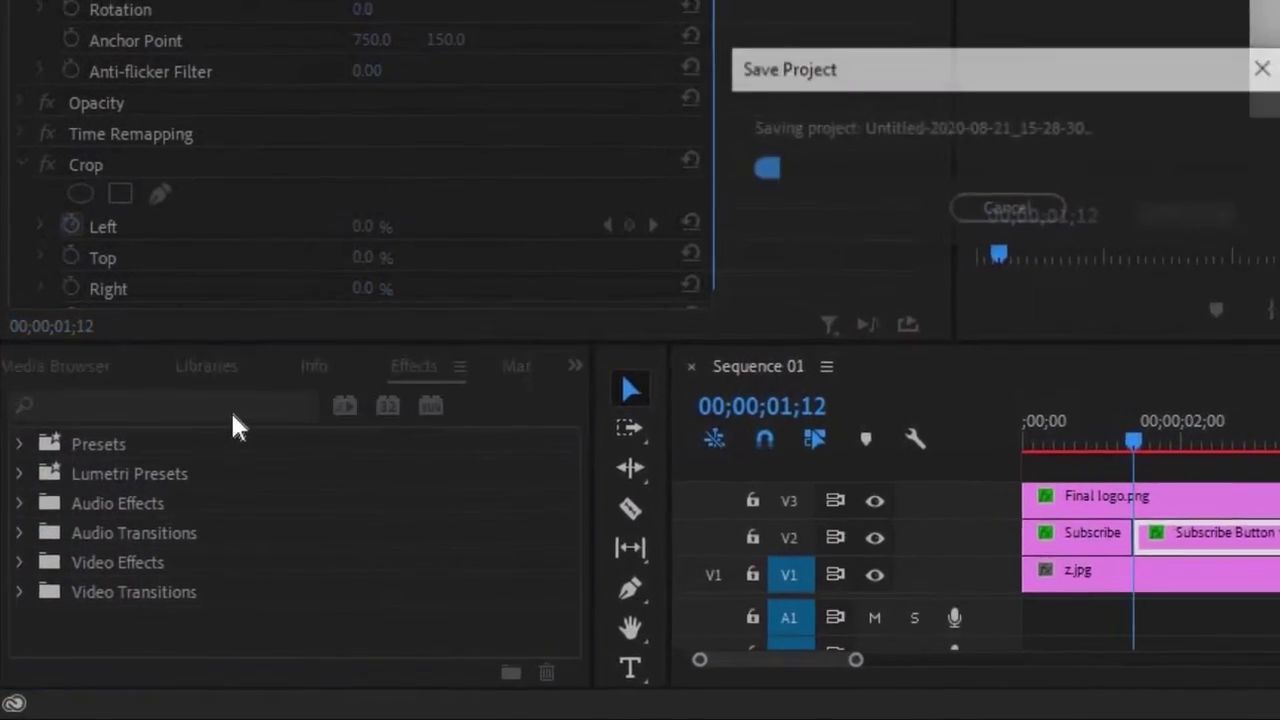
pyautogui.click(233, 405)
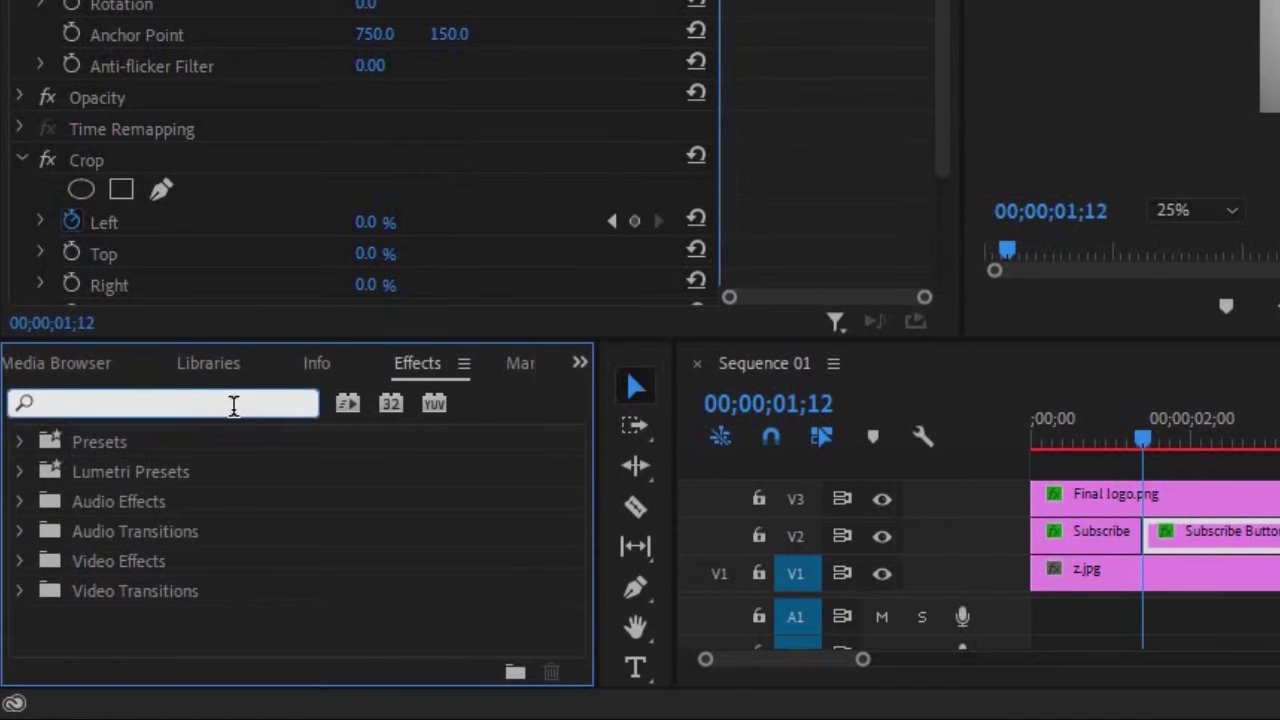
pyautogui.write('perspe')
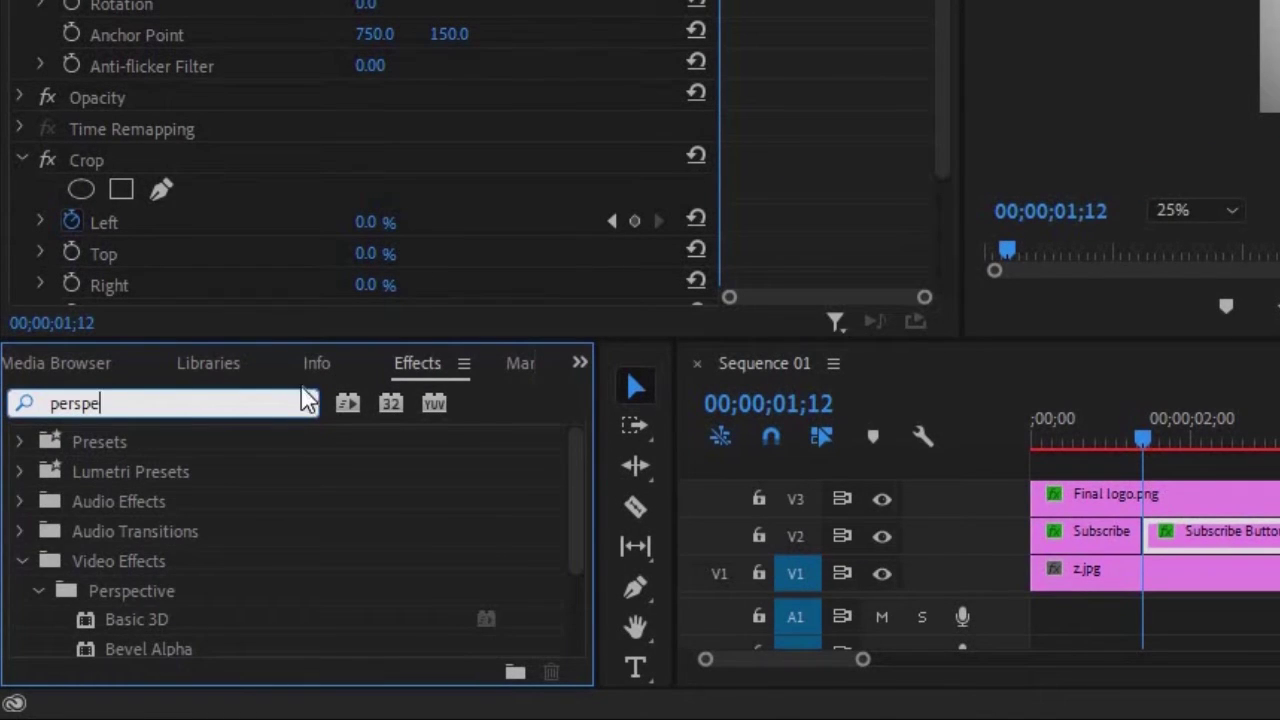
pyautogui.scroll(-1, 155, 591)
pyautogui.moveTo(123, 590); pyautogui.dragTo(1193, 532)
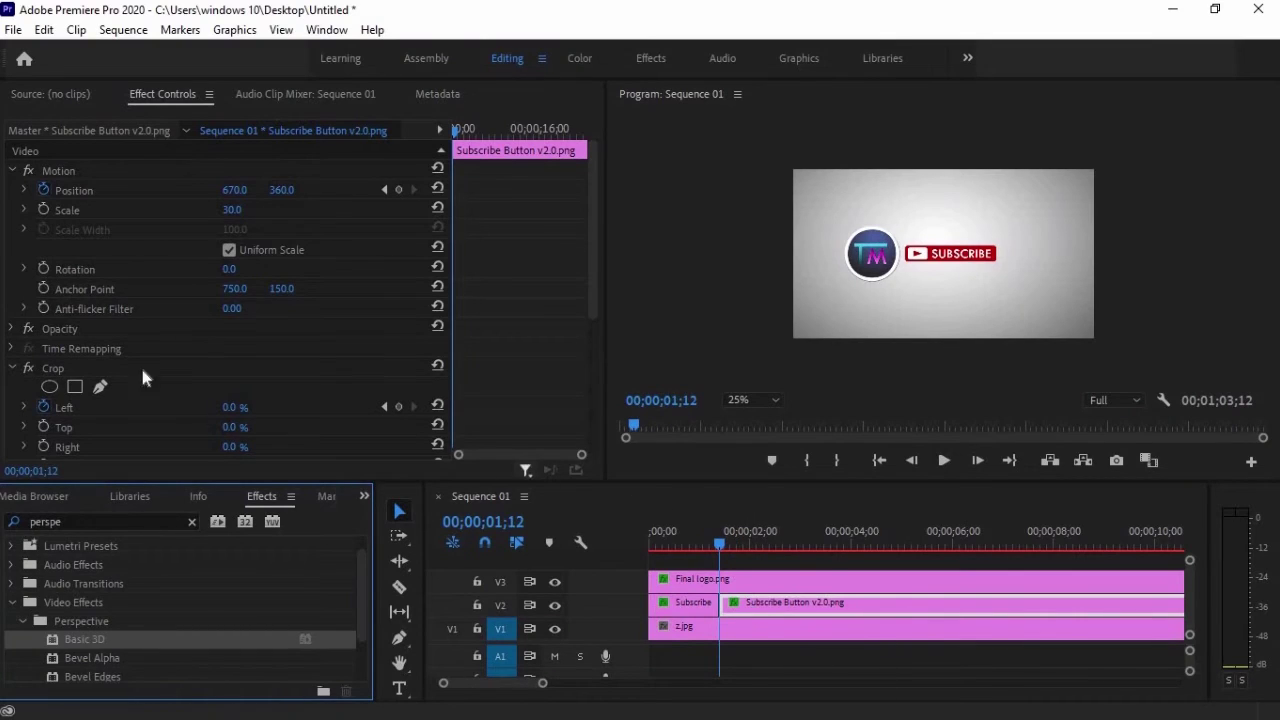
# - Set the Subscribe button's Basic 3D Tilt to -90° and preview the flip angle
pyautogui.click(13, 170)
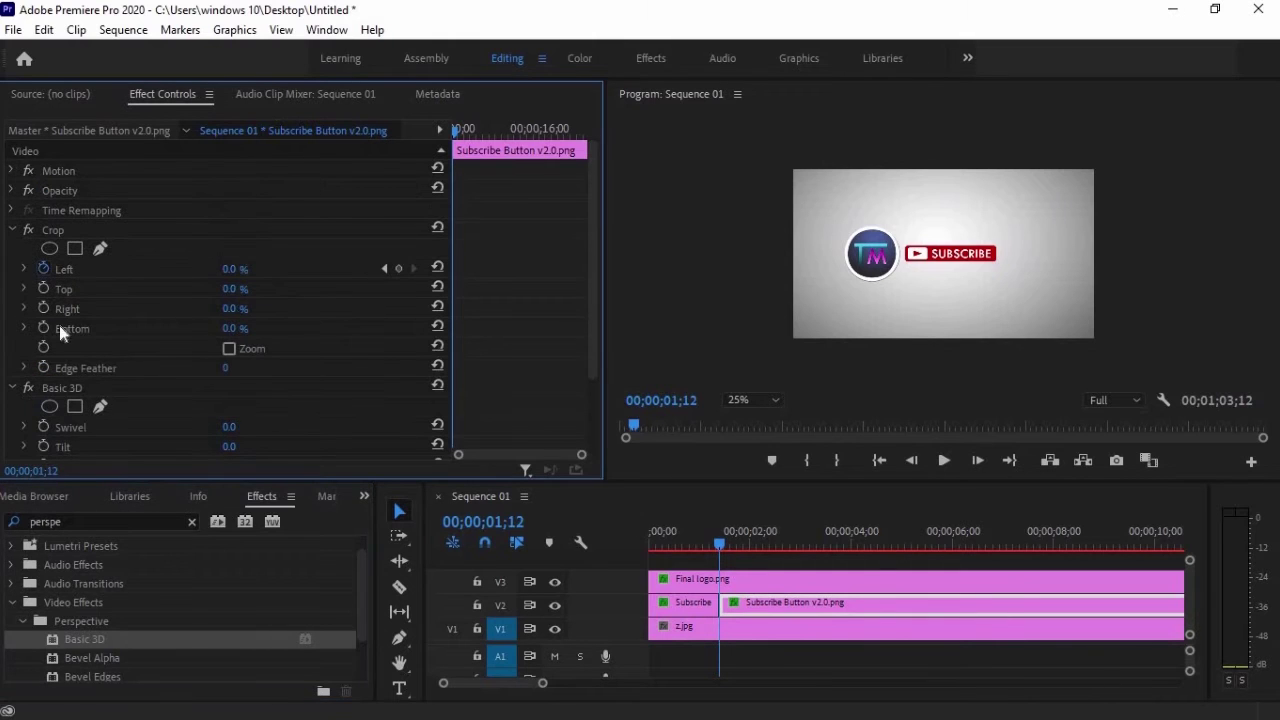
pyautogui.click(13, 230)
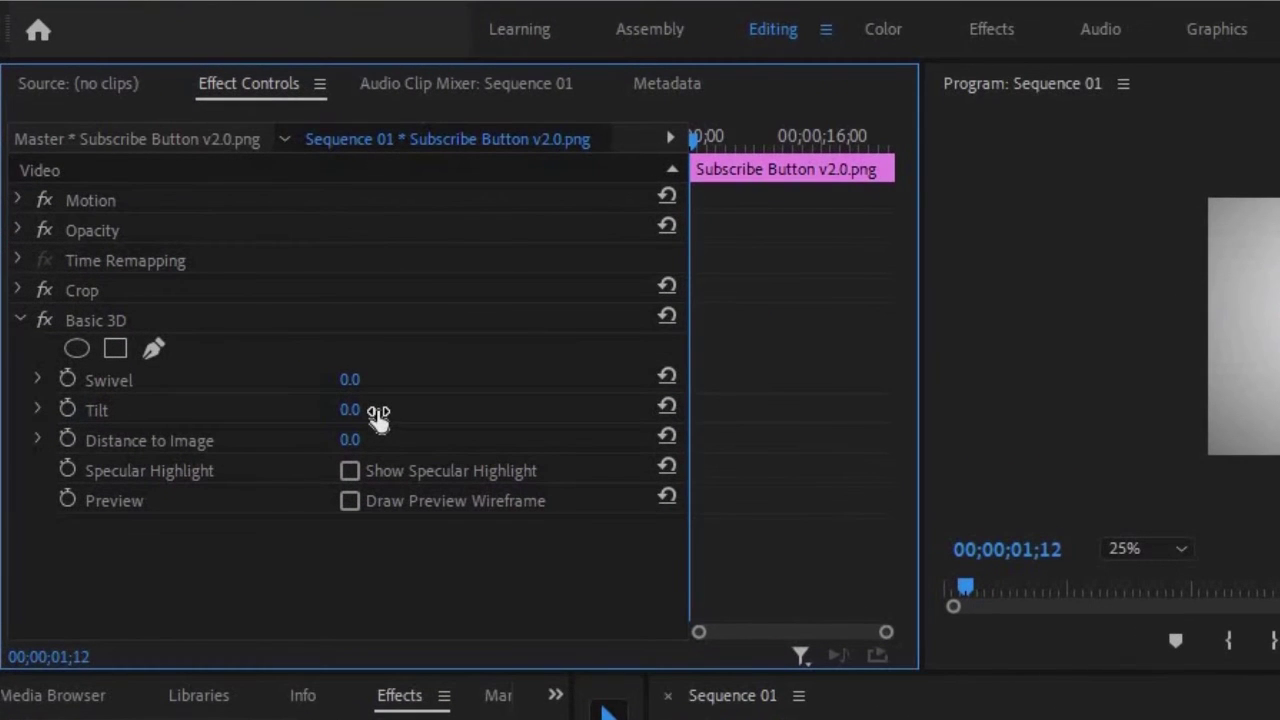
pyautogui.click(354, 412)
pyautogui.write('-90')
pyautogui.click(978, 472)
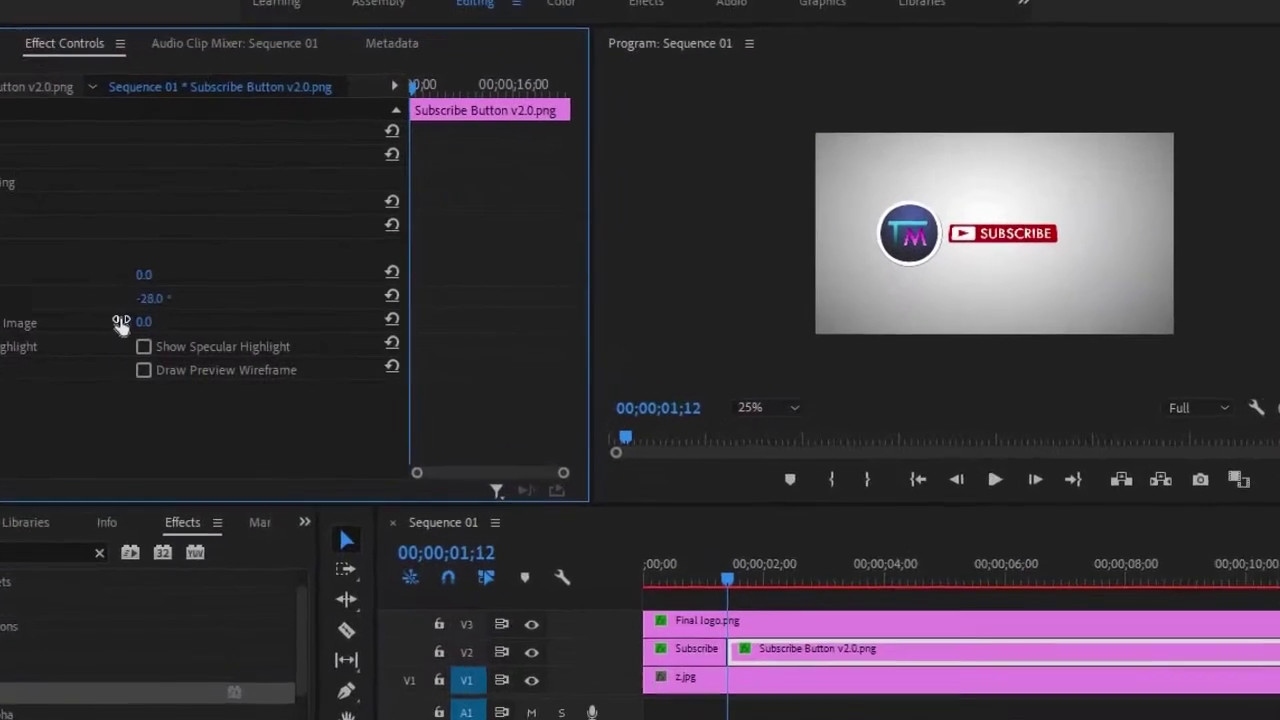
pyautogui.moveTo(378, 422); pyautogui.dragTo(390, 422)
pyautogui.moveTo(0, 320); pyautogui.dragTo(0, 321)
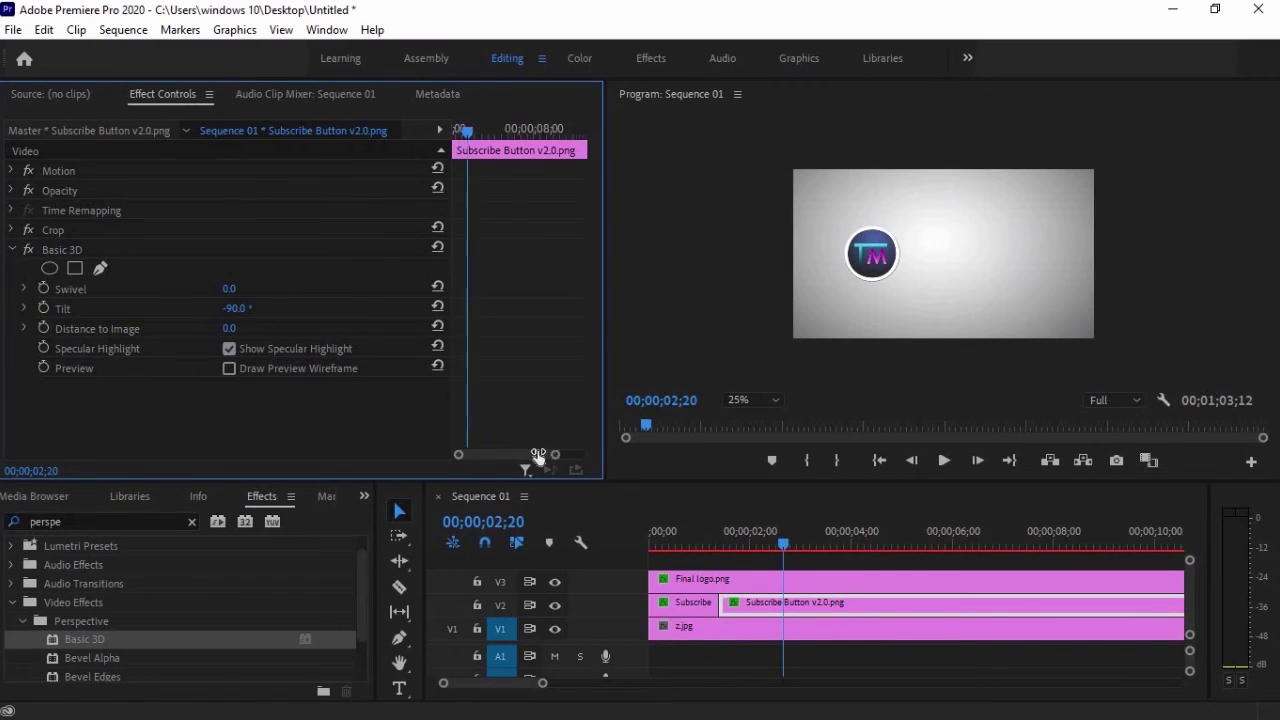
# - Keyframe Tilt at -90° near 00;00;01;18 and 0° at the clip start
pyautogui.moveTo(538, 455); pyautogui.dragTo(507, 455)
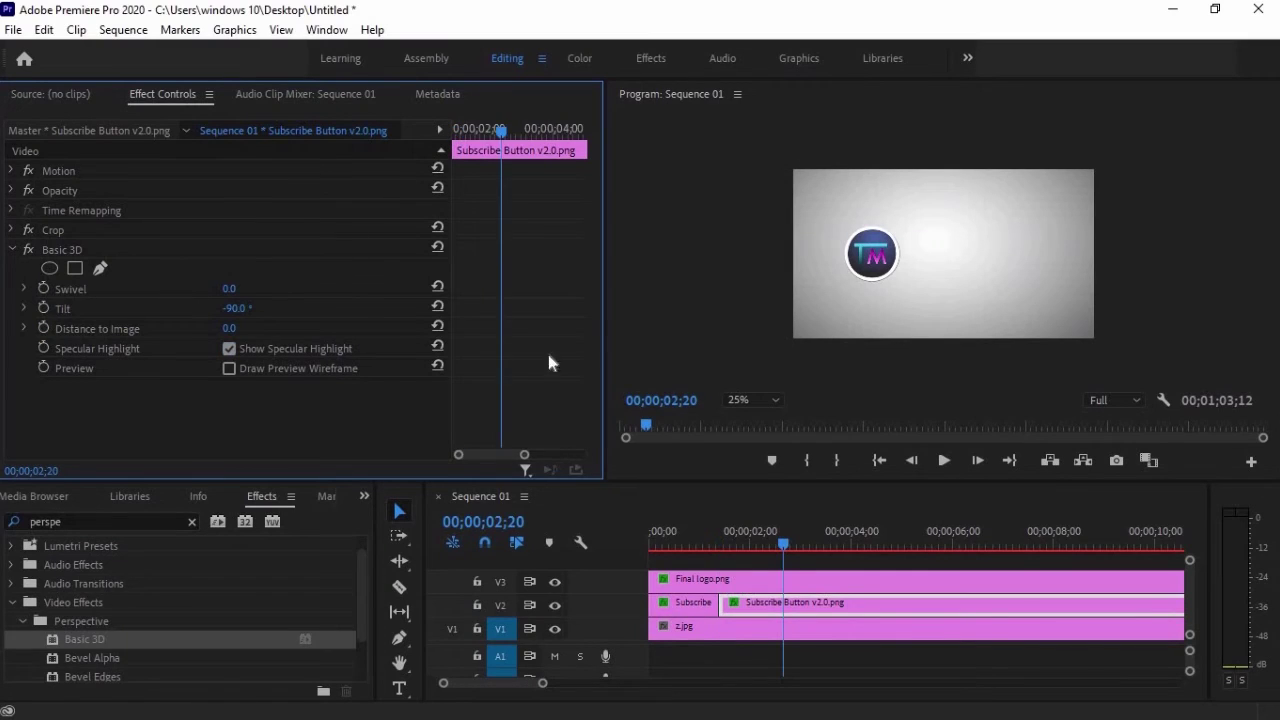
pyautogui.moveTo(505, 137); pyautogui.dragTo(464, 133)
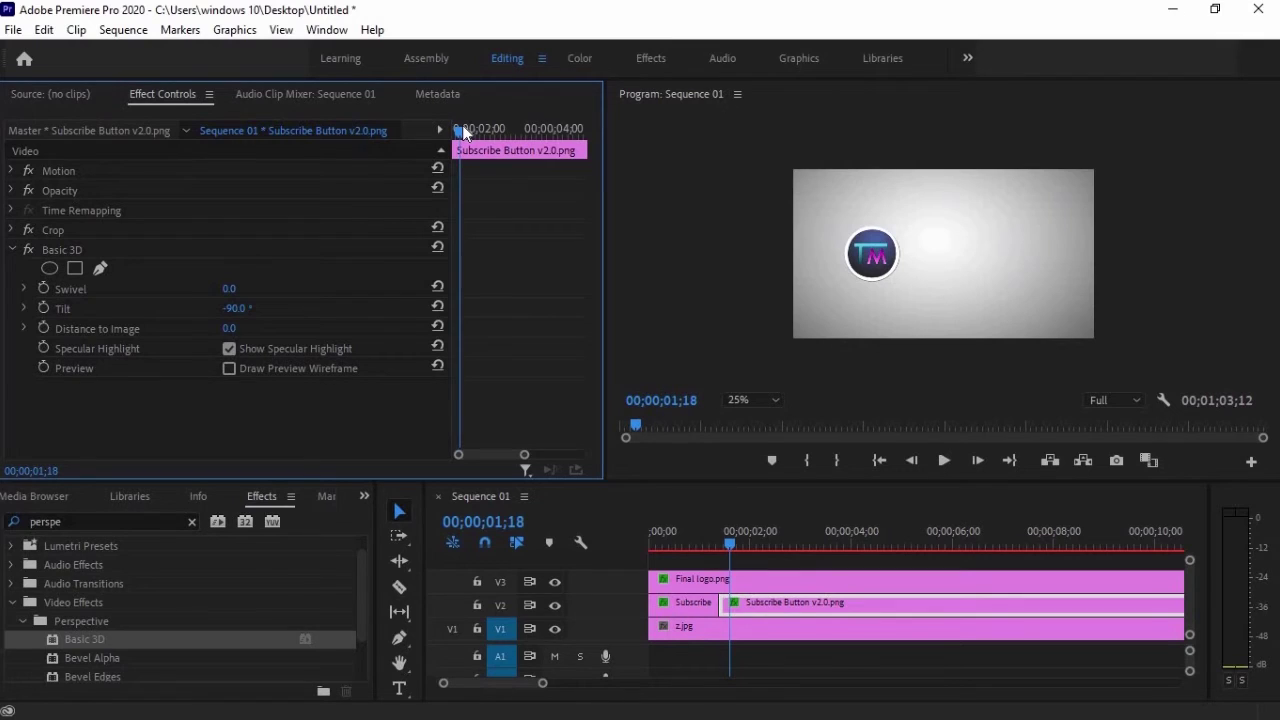
pyautogui.click(44, 309)
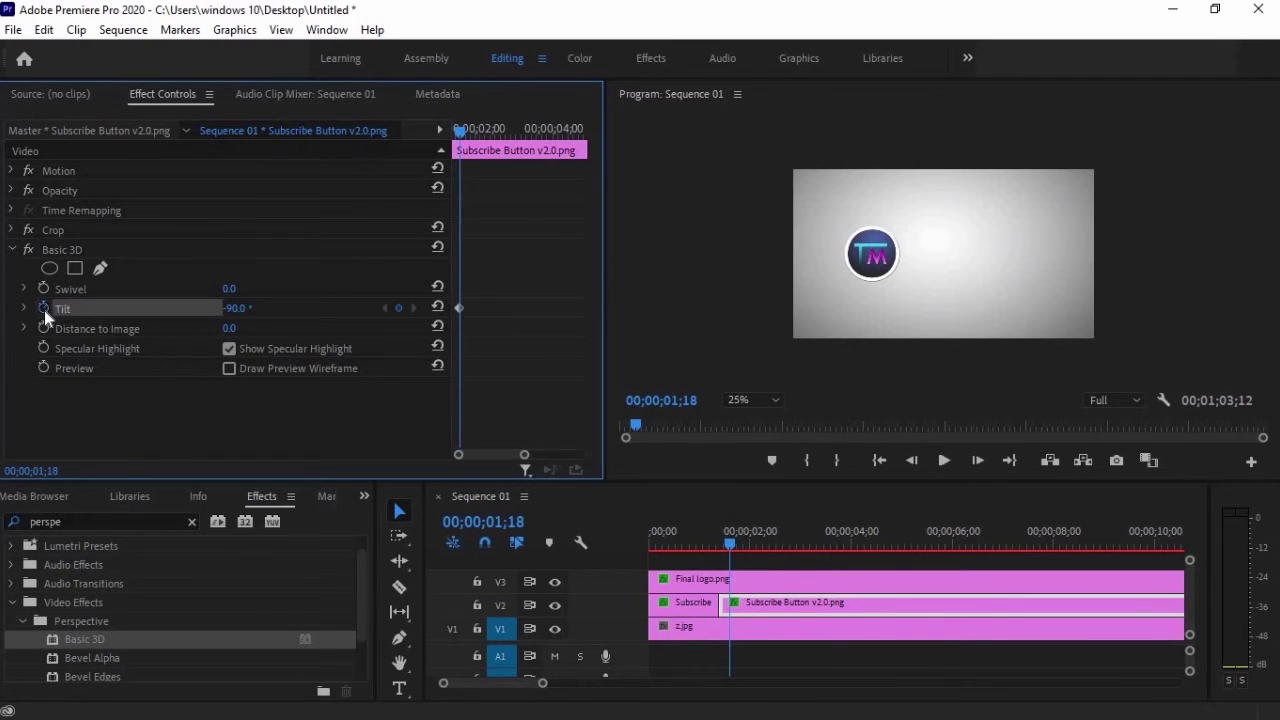
pyautogui.moveTo(459, 131); pyautogui.dragTo(450, 132)
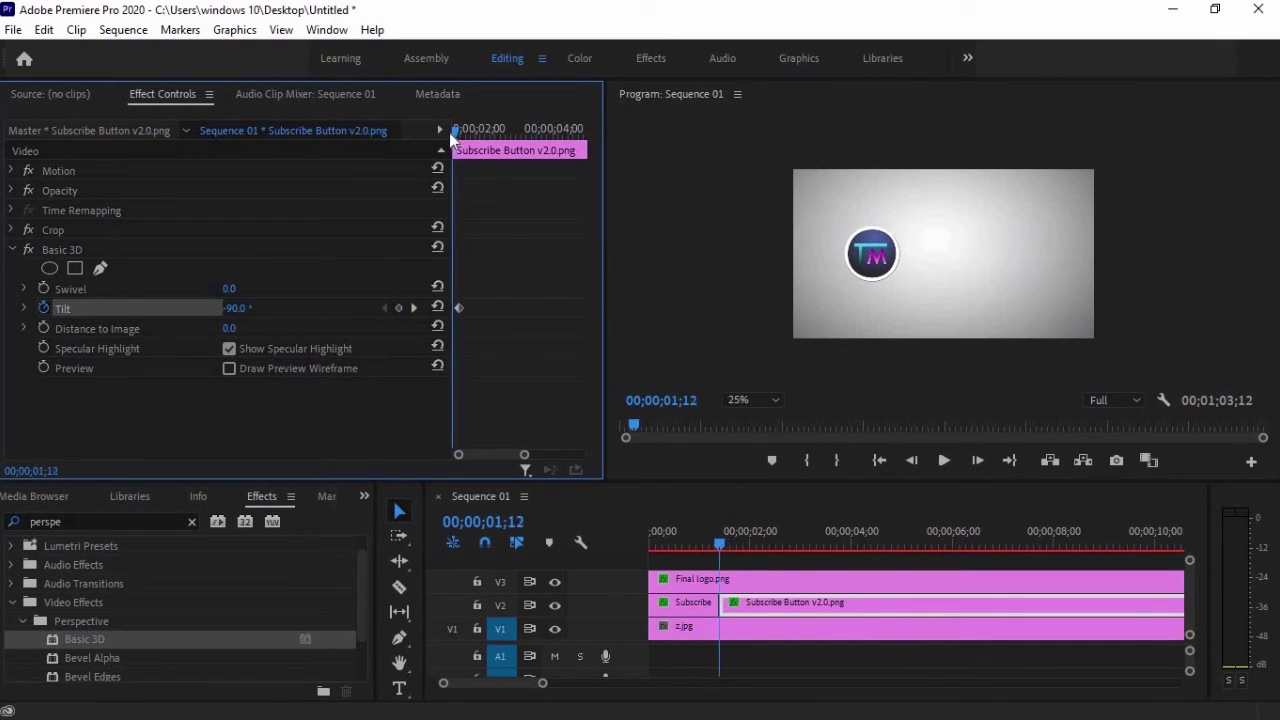
pyautogui.click(235, 310)
pyautogui.write('0')
pyautogui.press('Return')
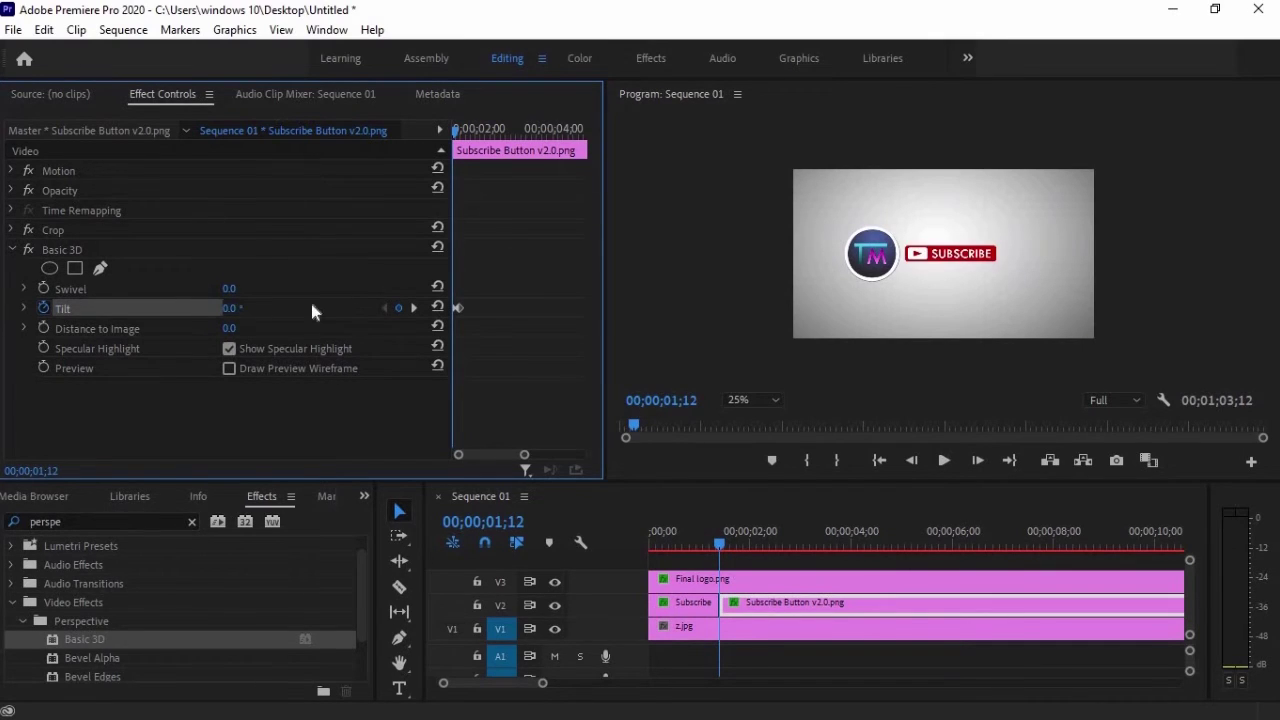
# - Razor-cut the Subscribe clip at 00;00;01;20 and delete the leftover piece
pyautogui.moveTo(719, 543); pyautogui.dragTo(733, 543)
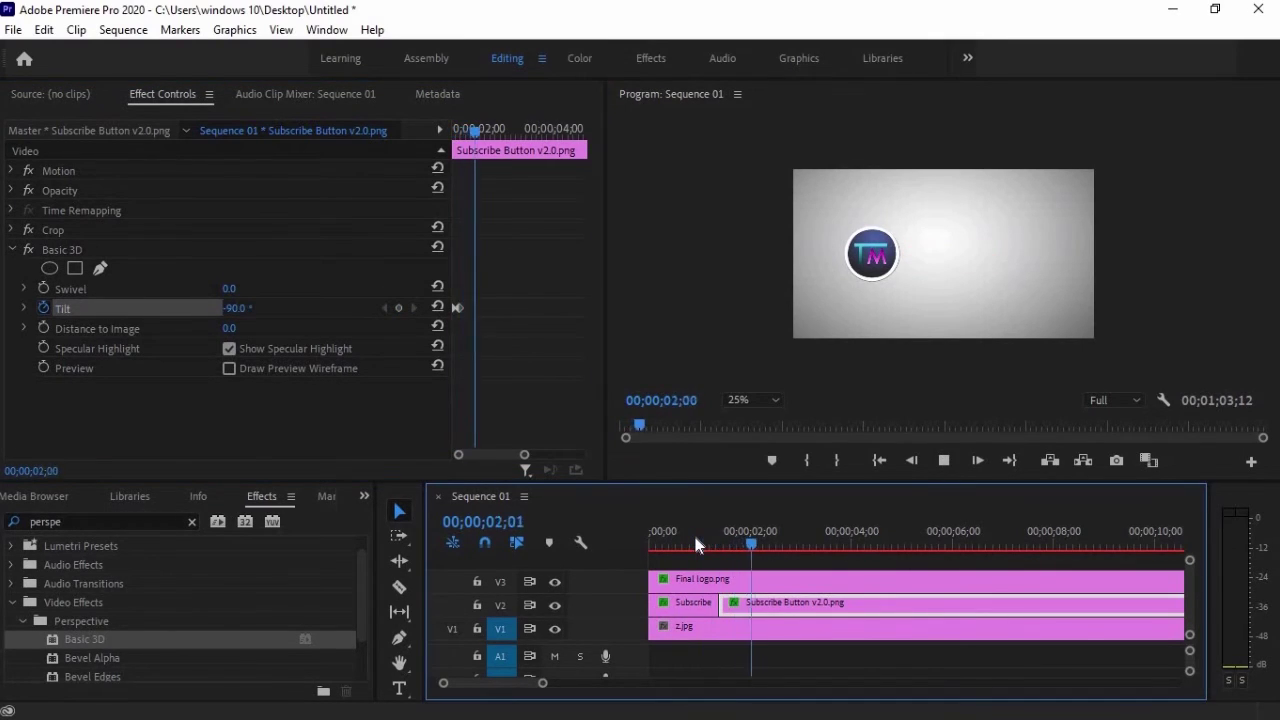
pyautogui.press('c')
pyautogui.click(734, 606)
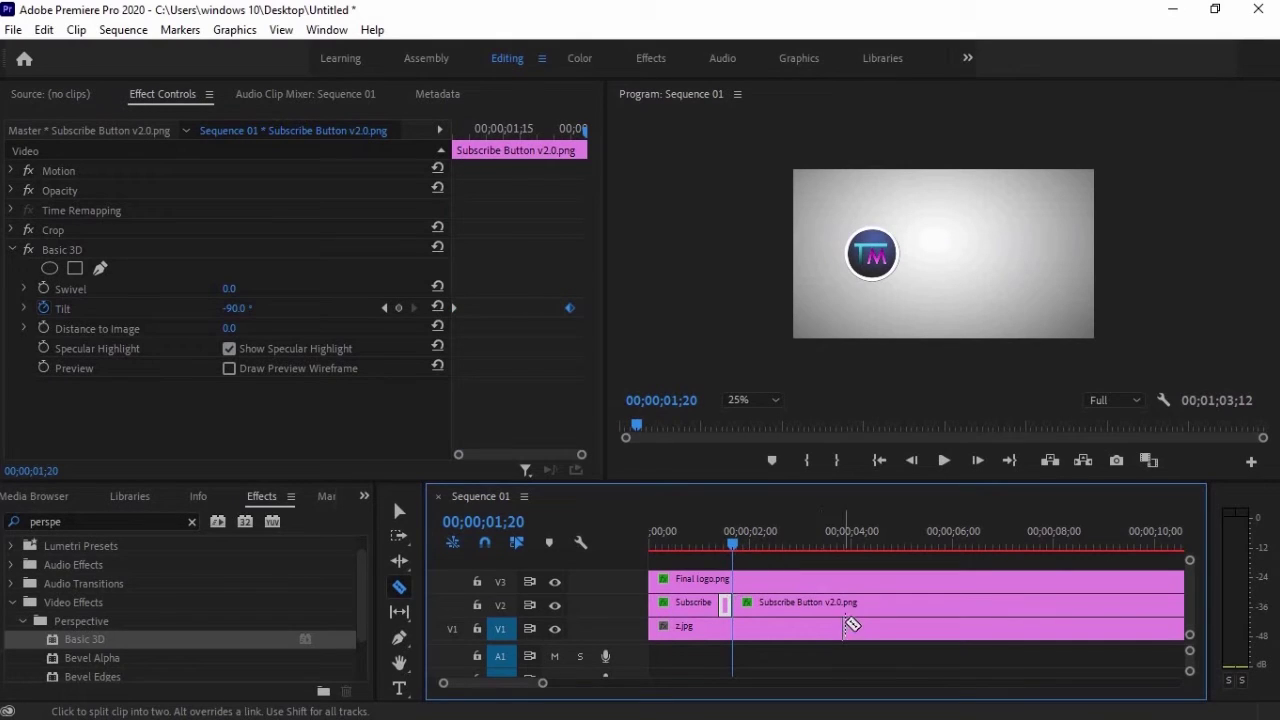
pyautogui.press('v')
pyautogui.click(839, 608)
pyautogui.press('Delete')
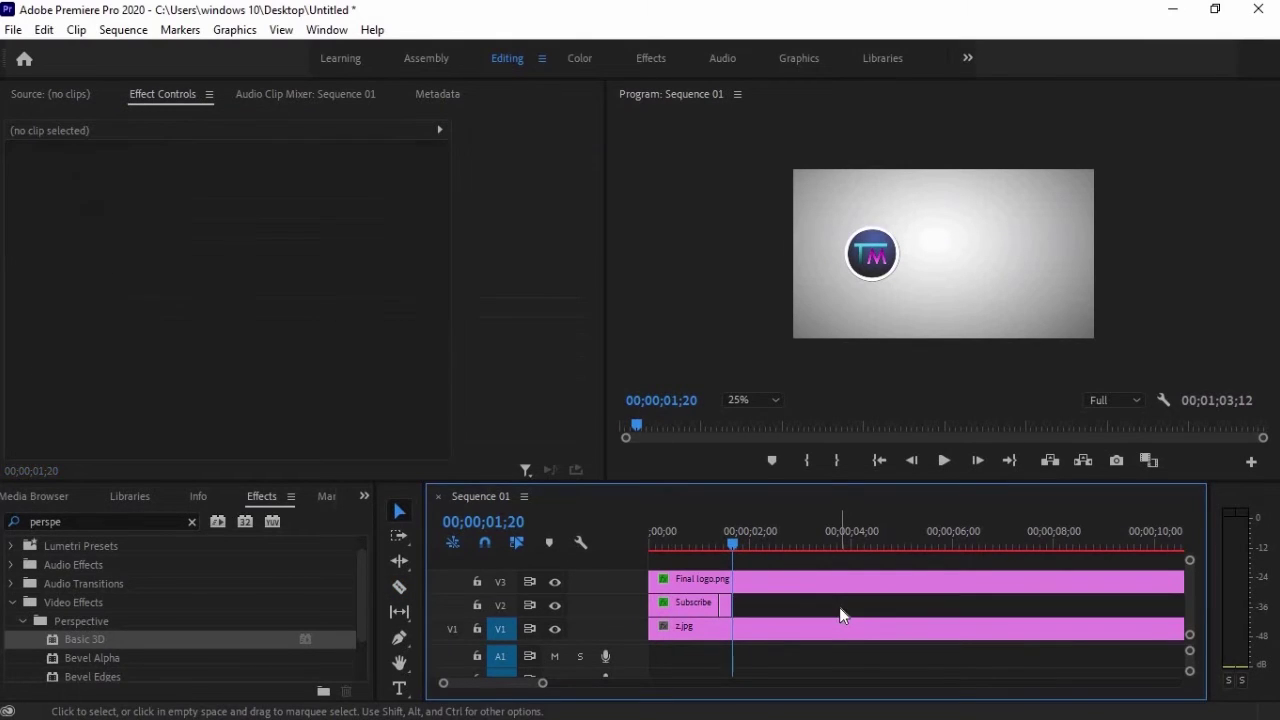
# - Place Subscribed Button.png from the Project panel on V2 right after the cut
pyautogui.click(364, 496)
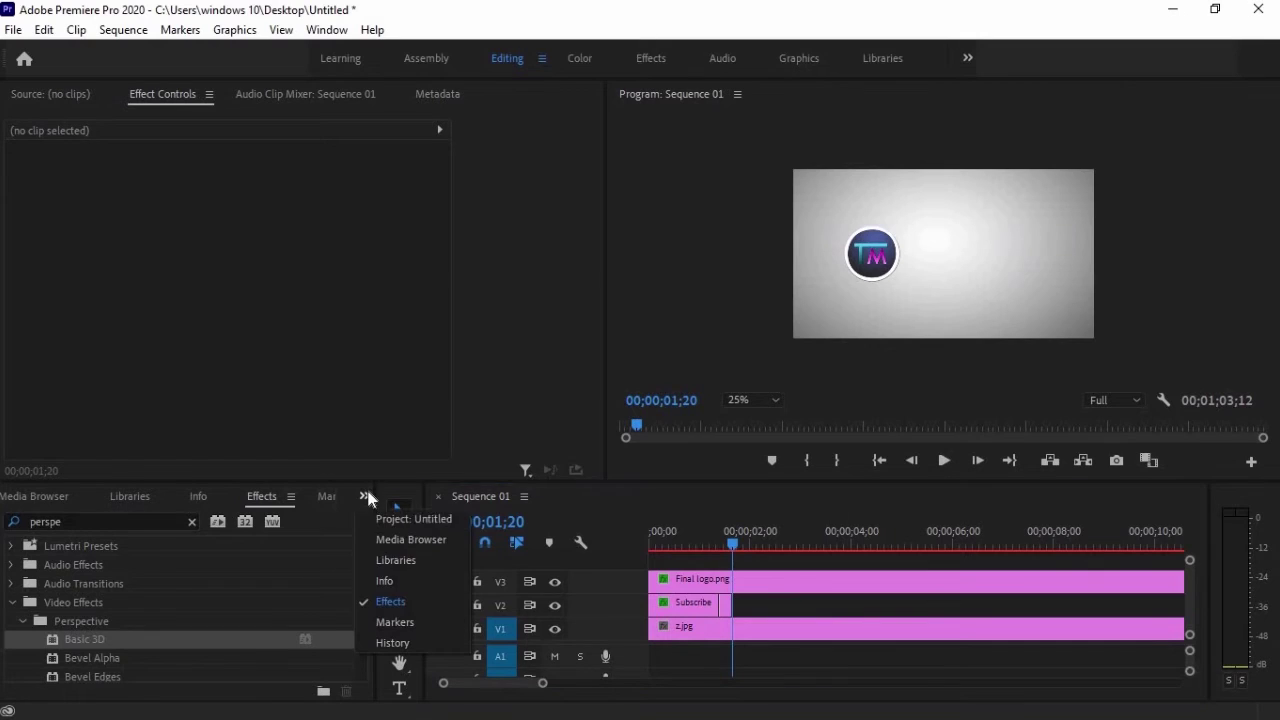
pyautogui.press('Escape')
pyautogui.hotkey('shift', '1')
pyautogui.scroll(-2, 166, 630)
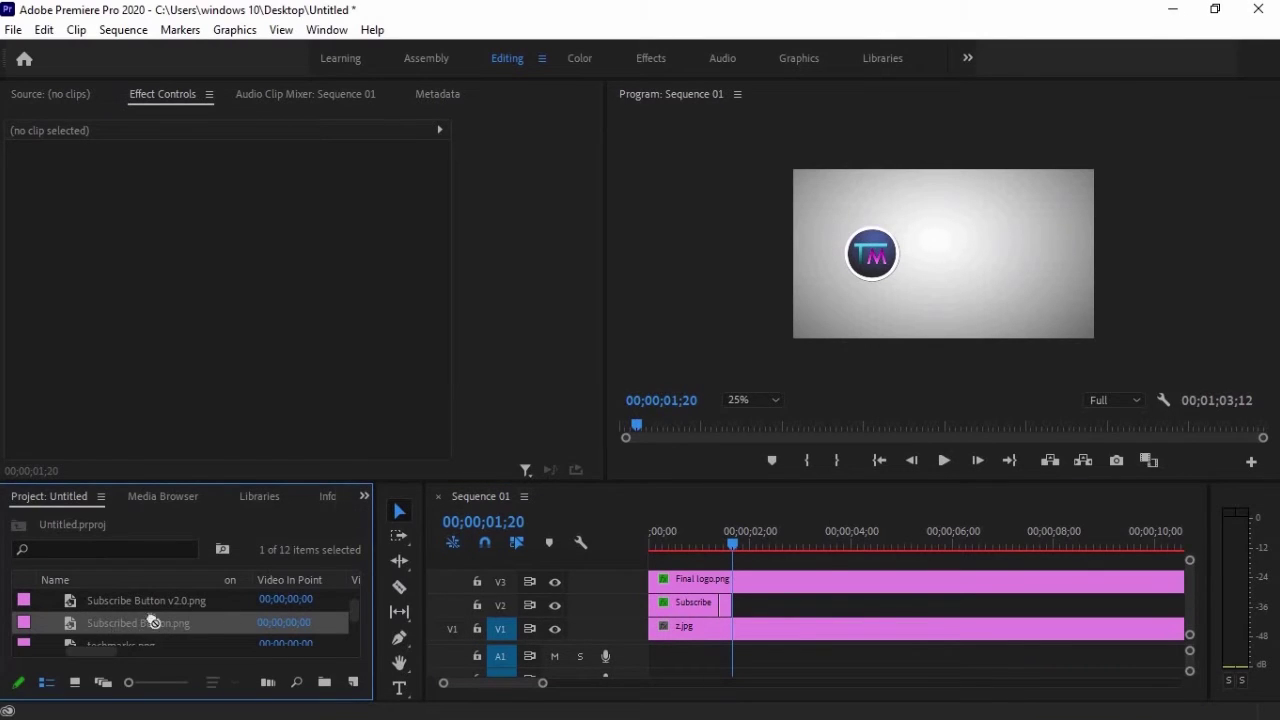
pyautogui.moveTo(114, 622); pyautogui.dragTo(743, 607)
# - Set the Subscribed Button clip's Scale to 30
pyautogui.click(793, 609)
pyautogui.click(787, 526)
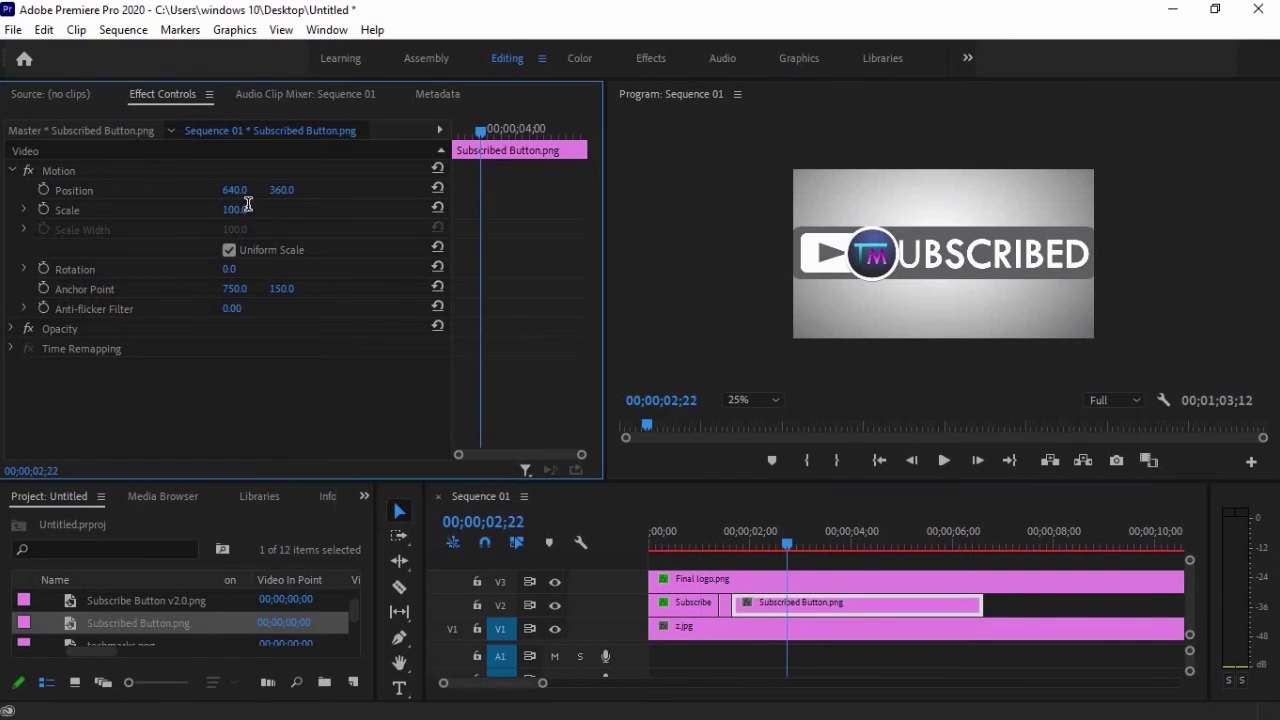
pyautogui.click(240, 209)
pyautogui.write('30')
pyautogui.press('Return')
# - Set its Position X to 670, matching the Subscribe button
pyautogui.click(721, 545)
pyautogui.click(700, 603)
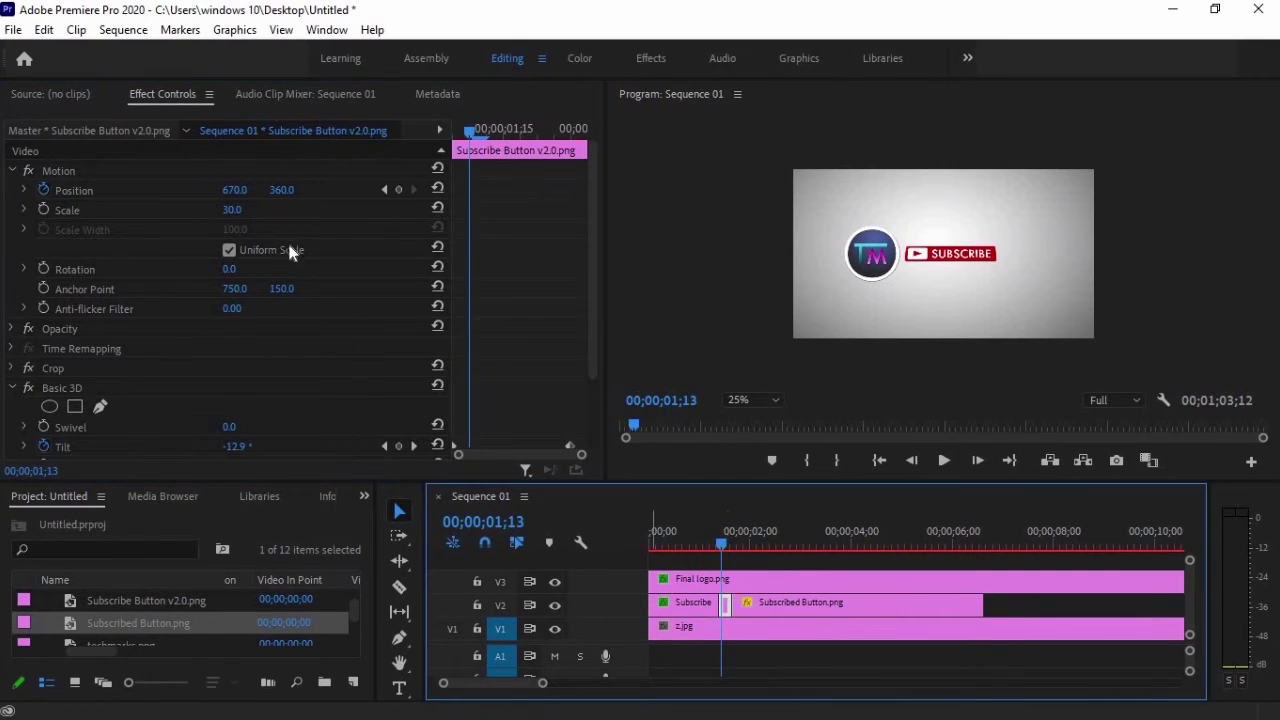
pyautogui.click(780, 604)
pyautogui.click(751, 545)
pyautogui.click(240, 190)
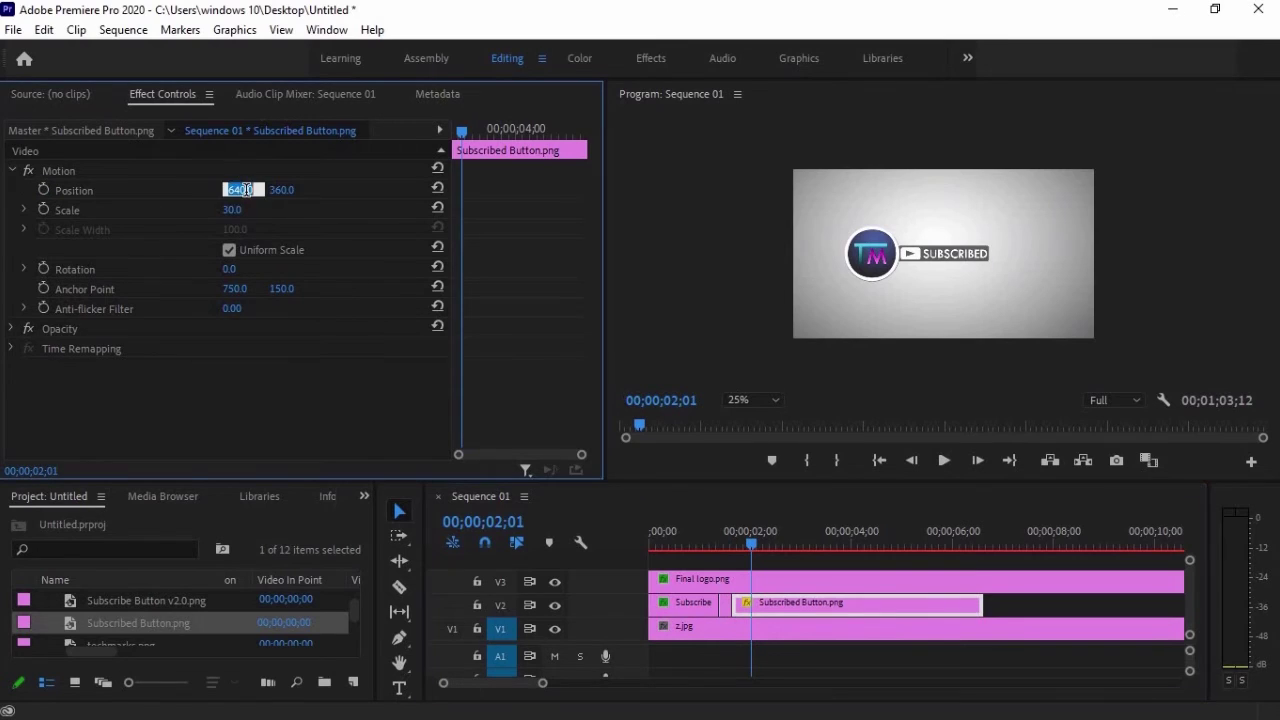
pyautogui.write('670')
pyautogui.press('Return')
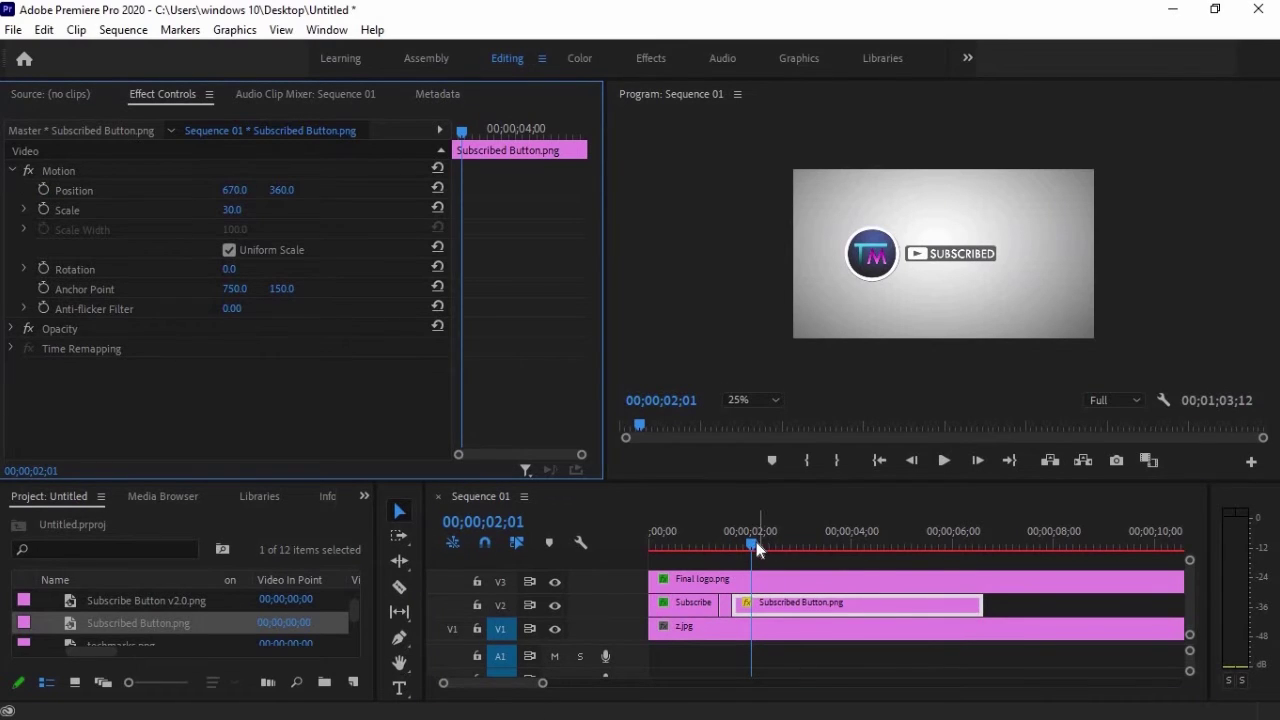
pyautogui.moveTo(753, 539); pyautogui.dragTo(731, 538)
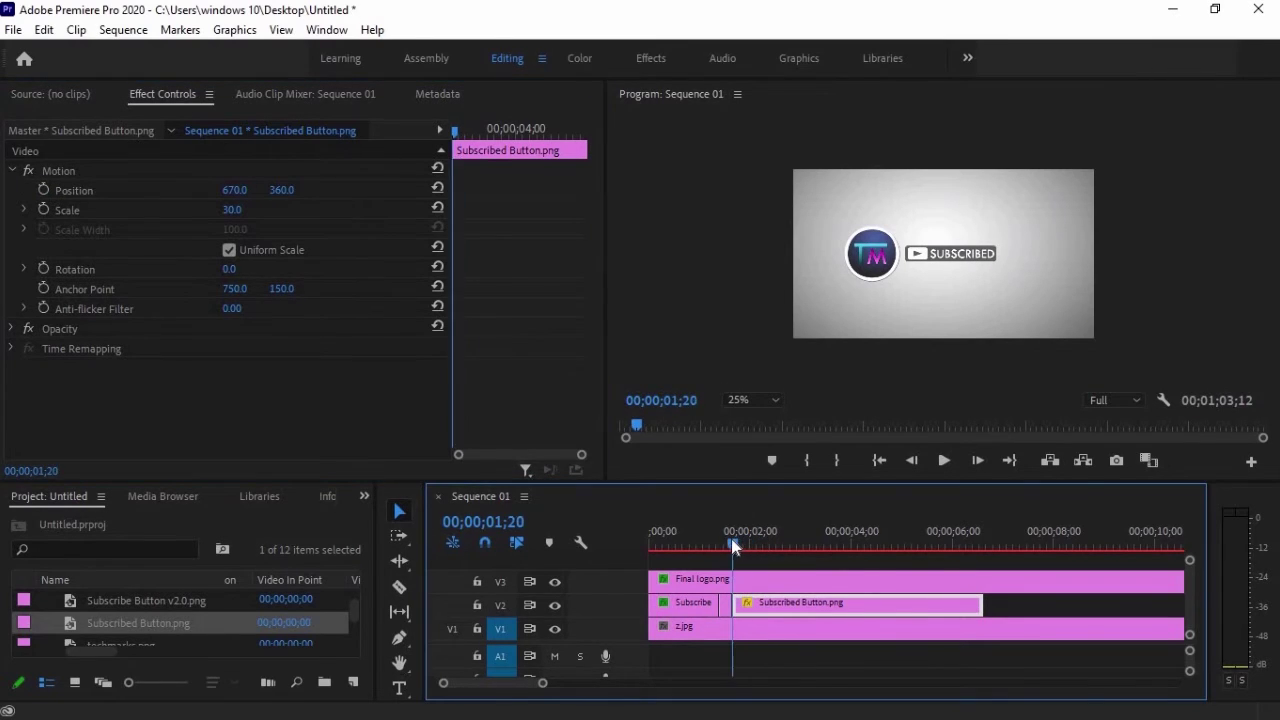
pyautogui.click(444, 134)
pyautogui.click(364, 496)
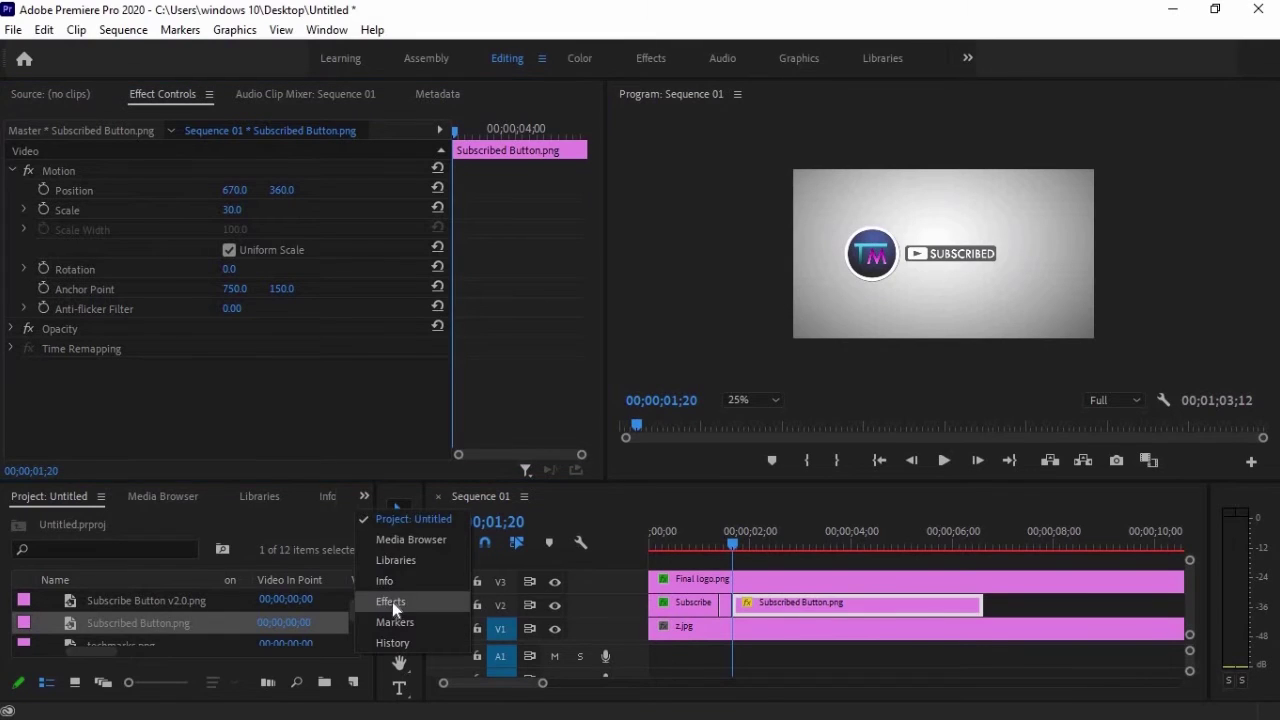
# - Apply Basic 3D to the Subscribed Button clip and set its Tilt to 90°
pyautogui.click(445, 600)
pyautogui.moveTo(106, 640); pyautogui.dragTo(763, 609)
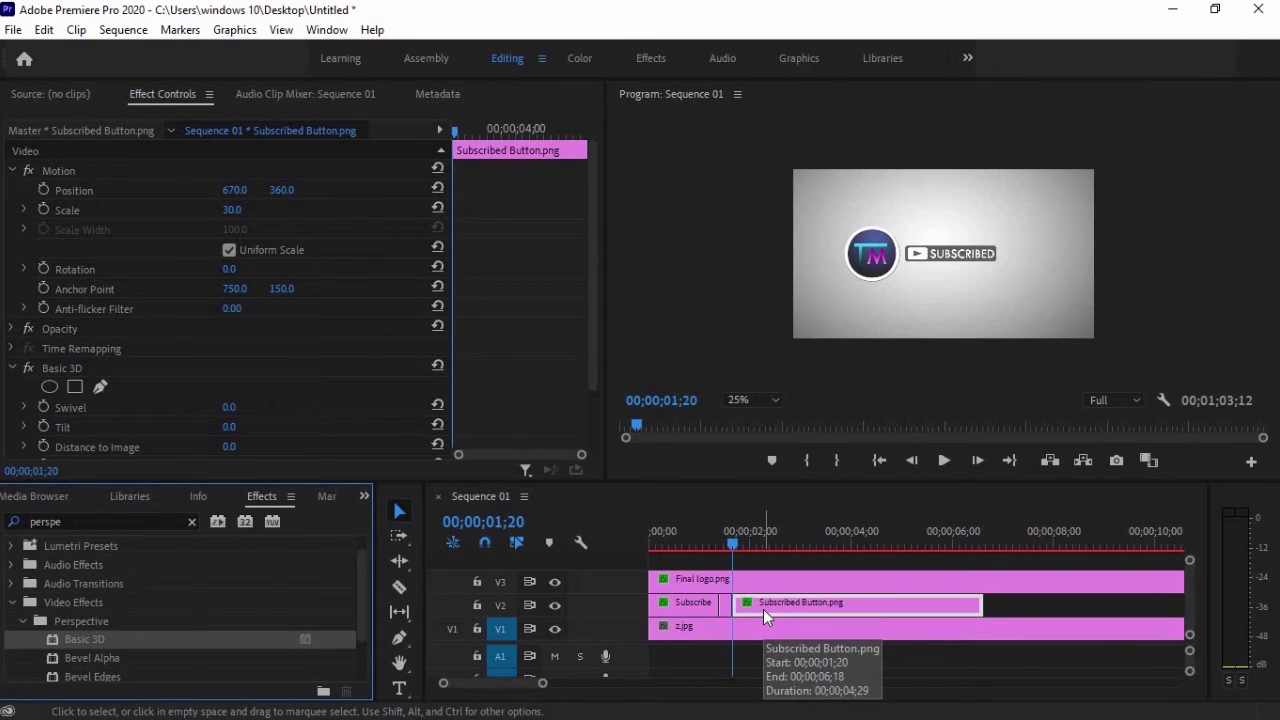
pyautogui.click(13, 172)
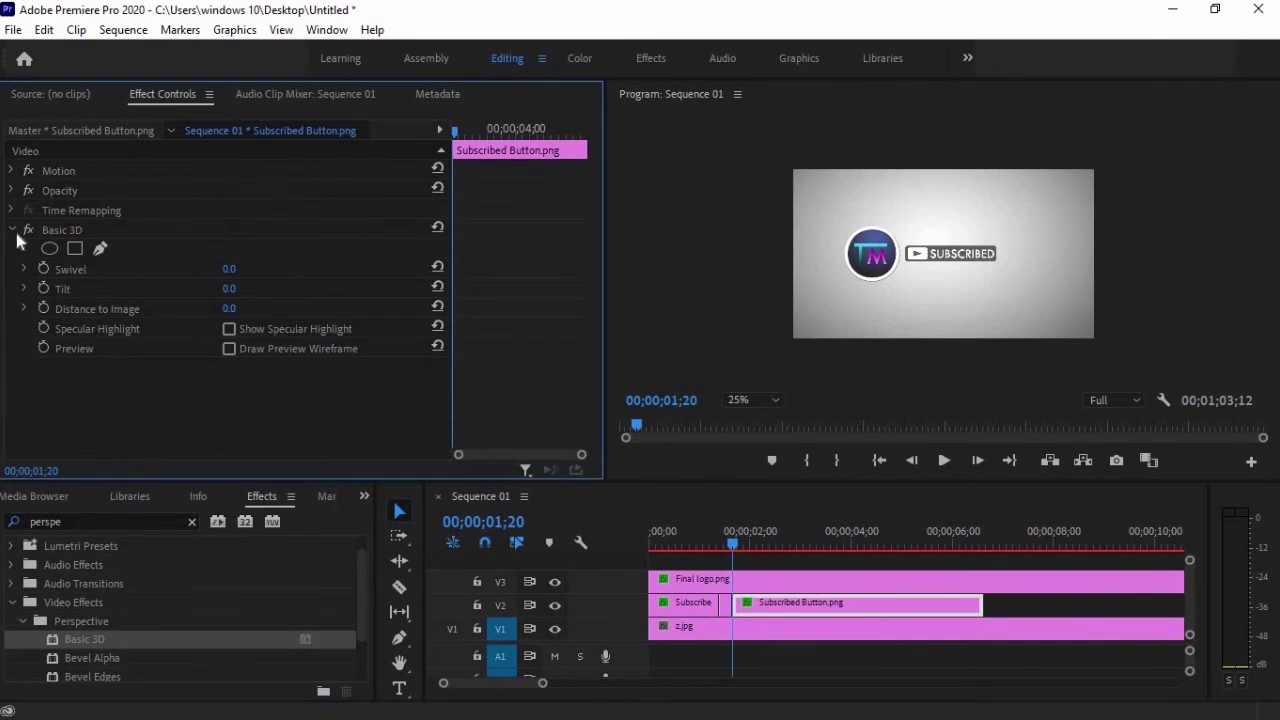
pyautogui.click(230, 288)
pyautogui.write('90')
pyautogui.press('Return')
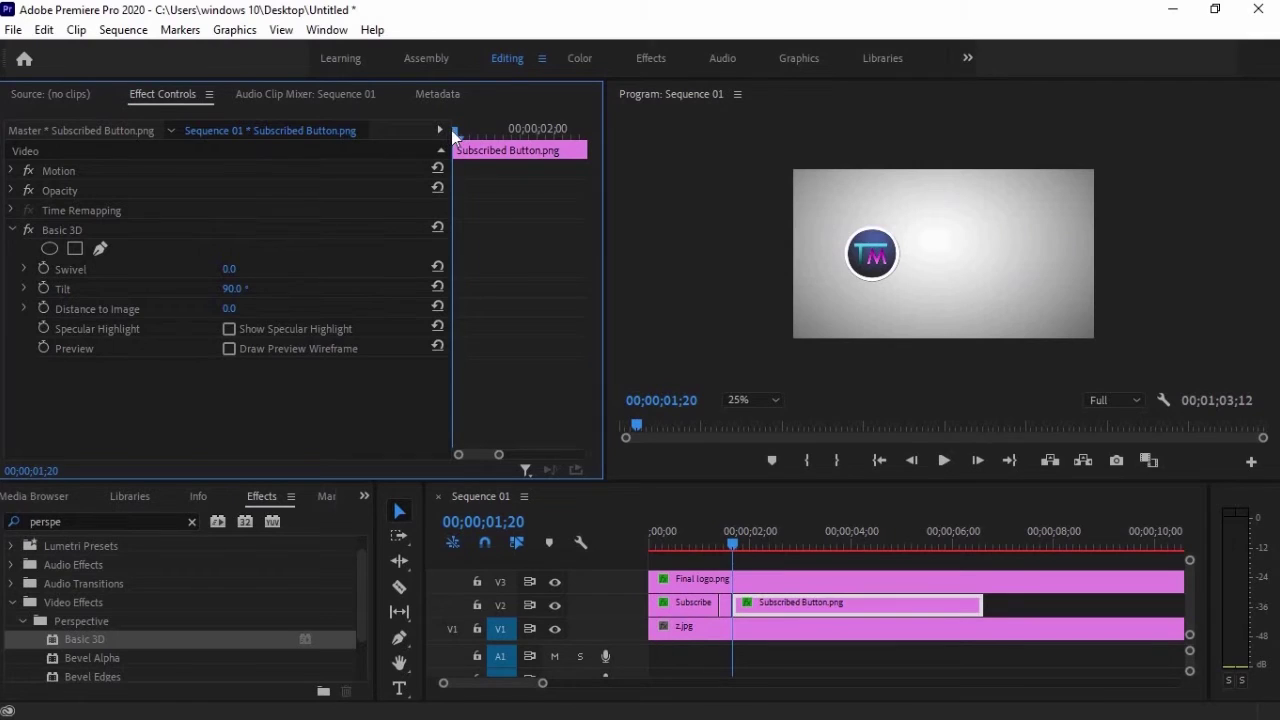
# - Keyframe Tilt from 90° down to 0° at 00;00;01;26
pyautogui.click(43, 289)
pyautogui.moveTo(458, 133); pyautogui.dragTo(503, 143)
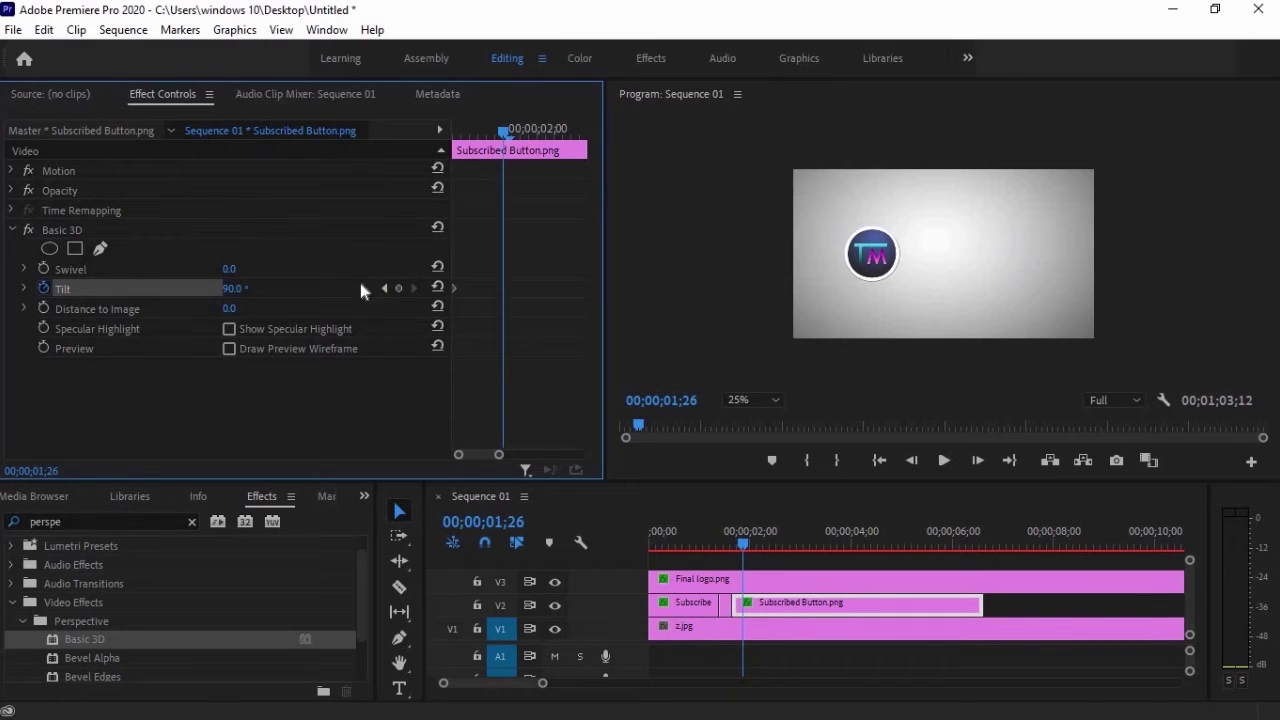
pyautogui.click(231, 289)
pyautogui.write('0')
pyautogui.press('Return')
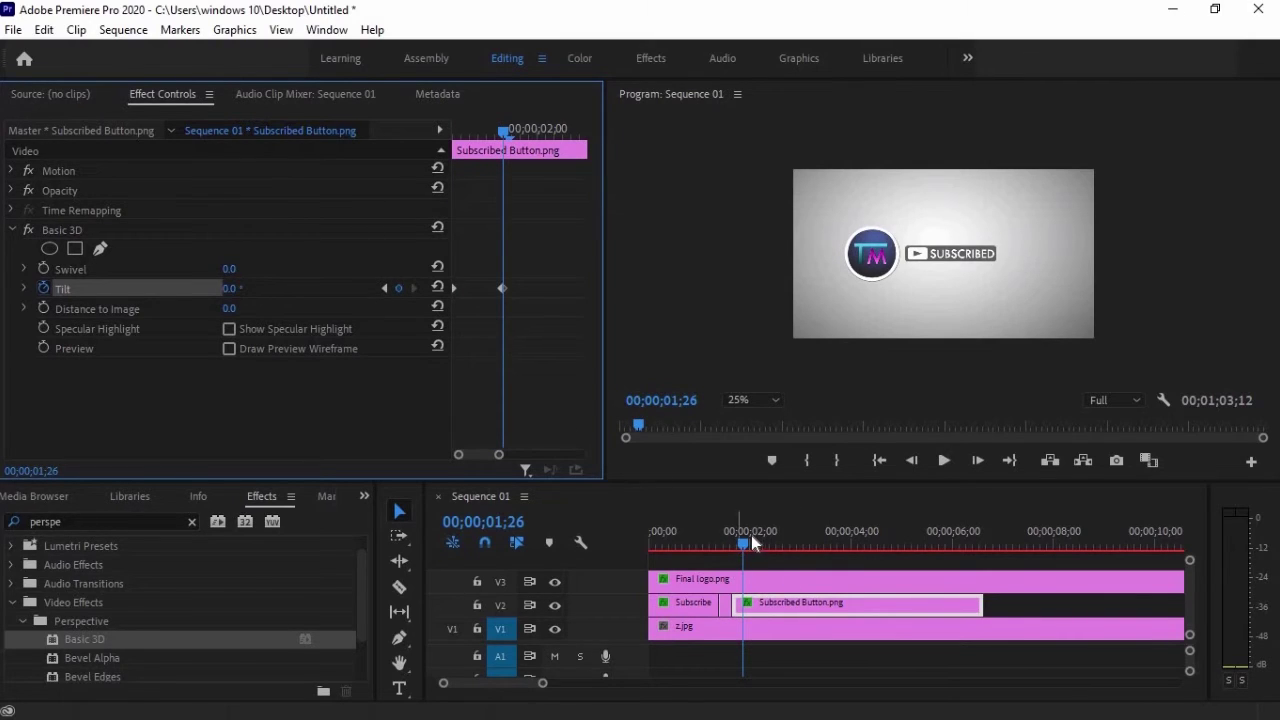
# - Play the sequence from the start to review the flip-in
pyautogui.moveTo(730, 540); pyautogui.dragTo(638, 542)
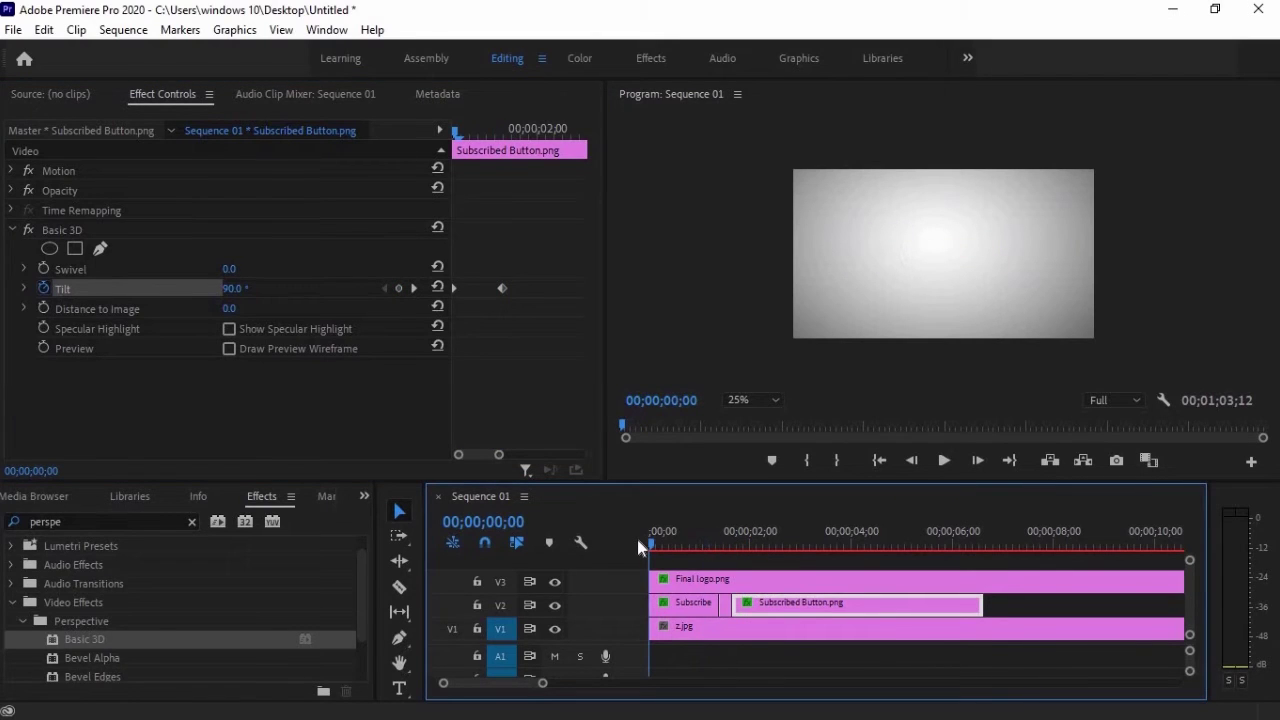
pyautogui.press('space')
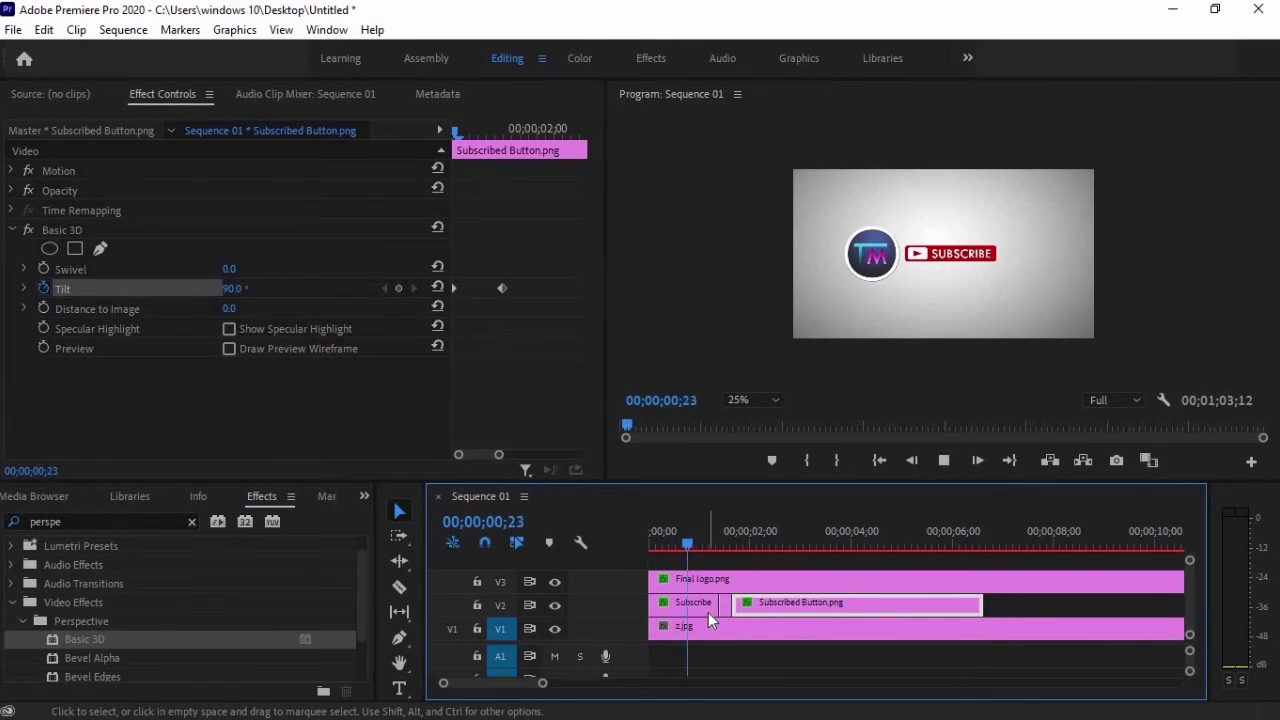
pyautogui.press('space')
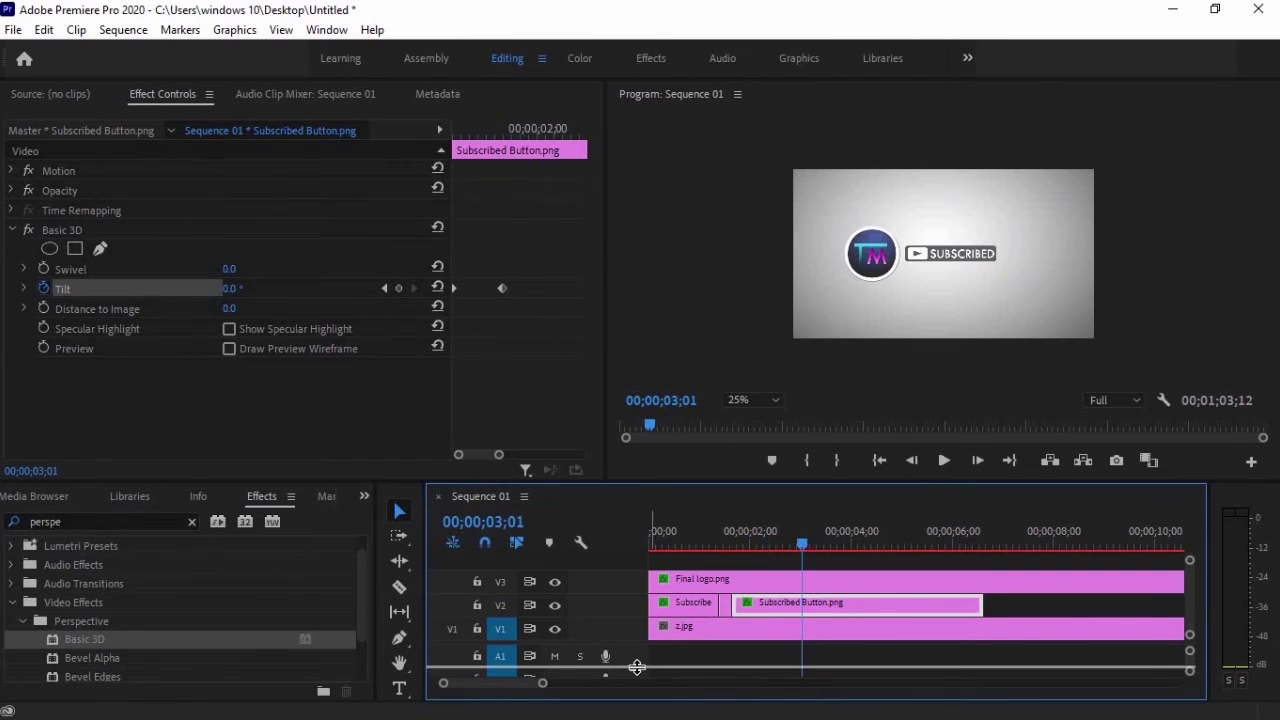
pyautogui.scroll(1, 947, 665)
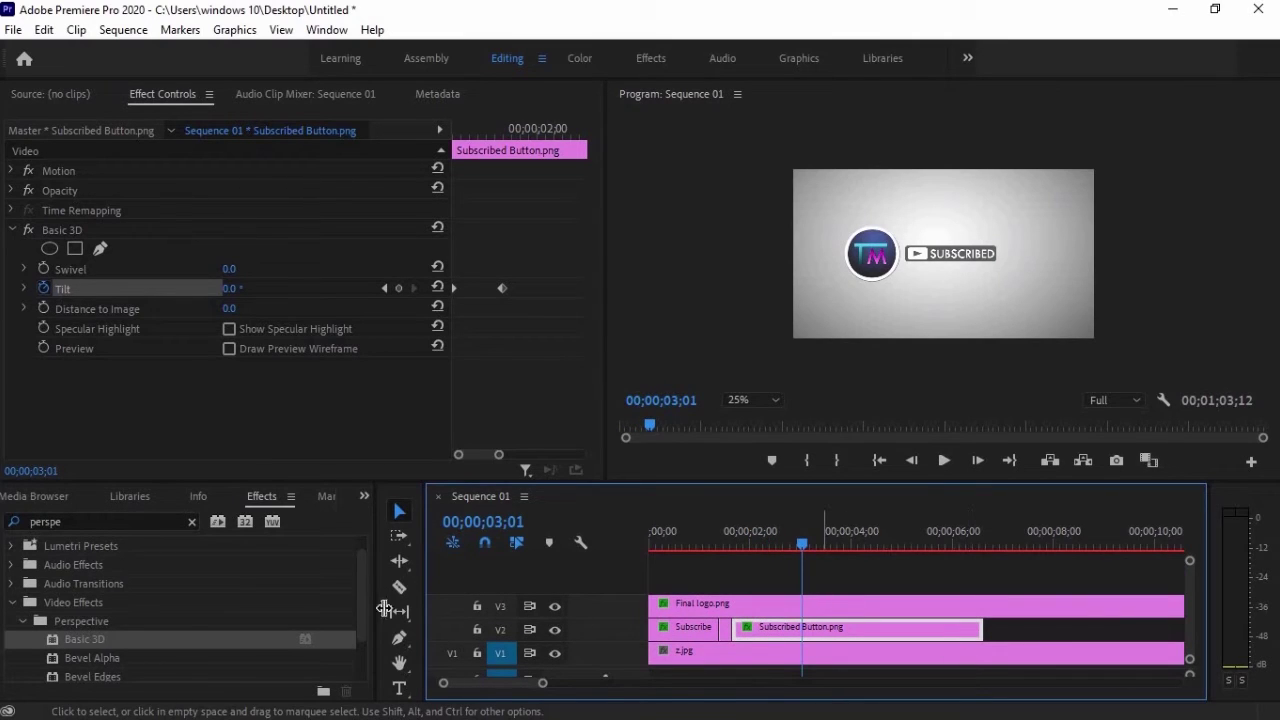
# - Place Bell 1.png from the Project panel onto a new V4 track at 00;00;03;01
pyautogui.click(364, 496)
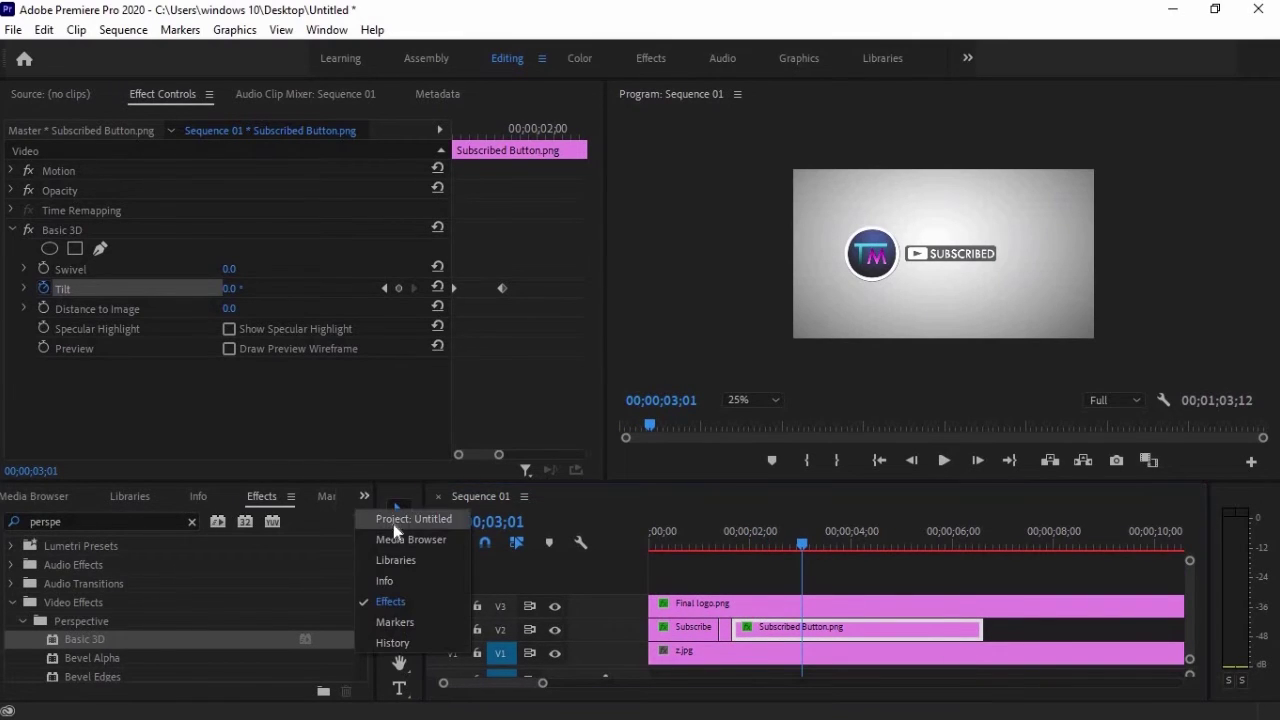
pyautogui.click(412, 519)
pyautogui.click(112, 600)
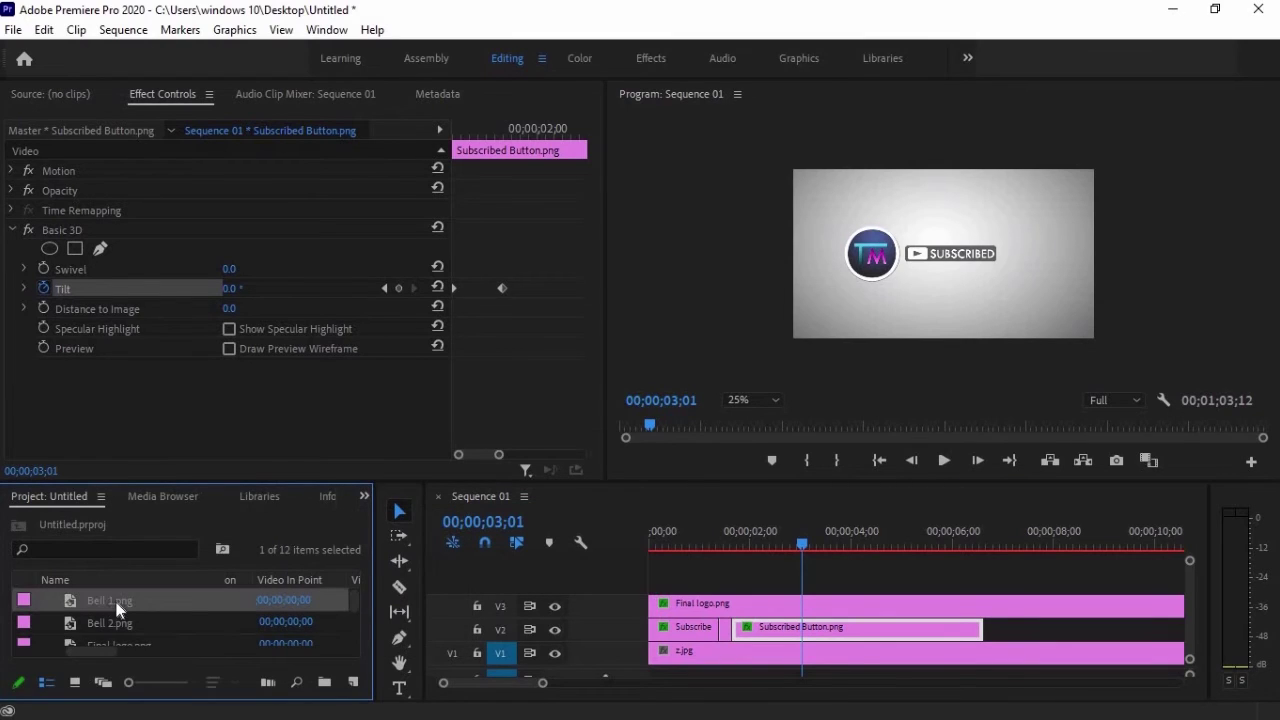
pyautogui.moveTo(440, 609); pyautogui.dragTo(816, 585)
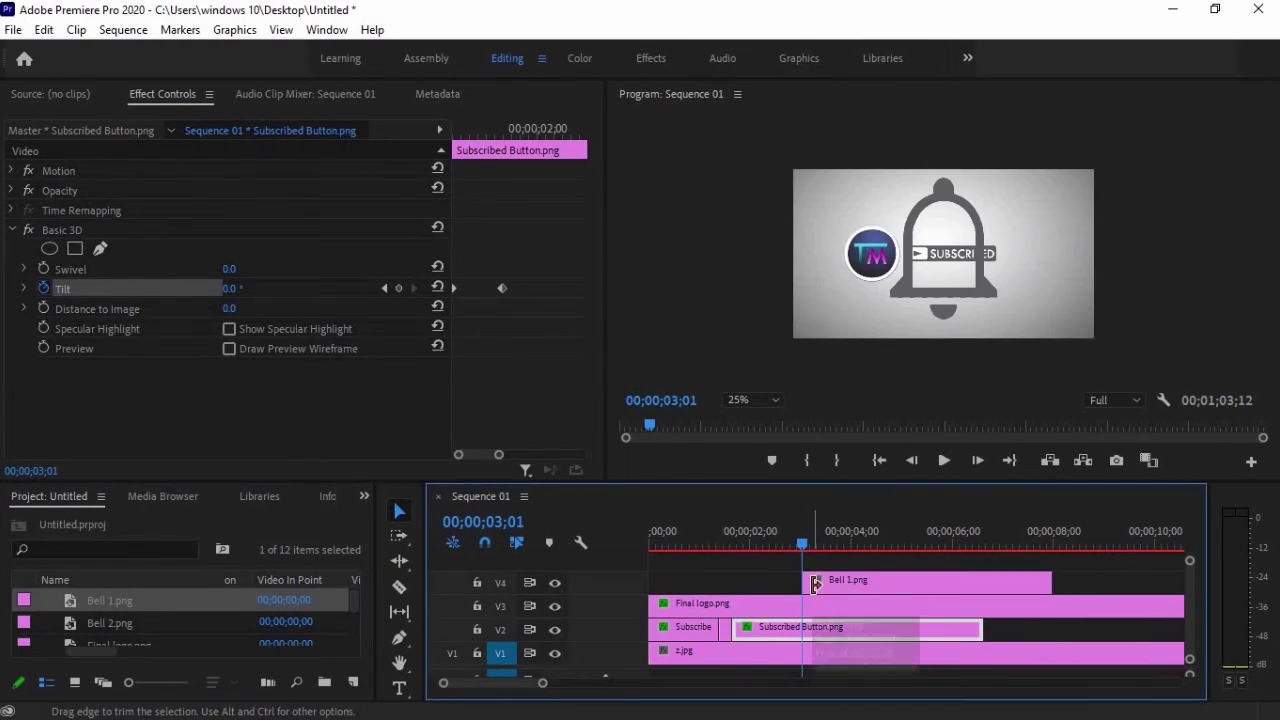
pyautogui.click(852, 586)
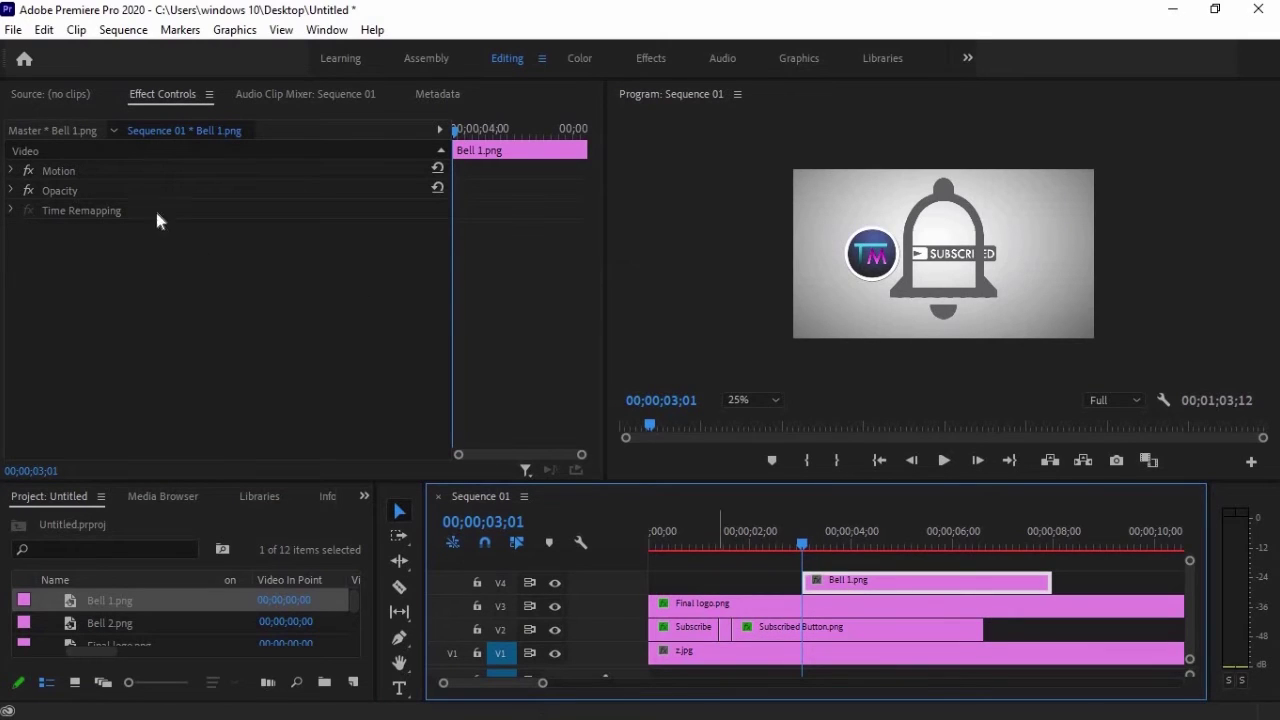
# - Scale Bell 1 to 16 and move it to X 930 beside SUBSCRIBED
pyautogui.click(12, 172)
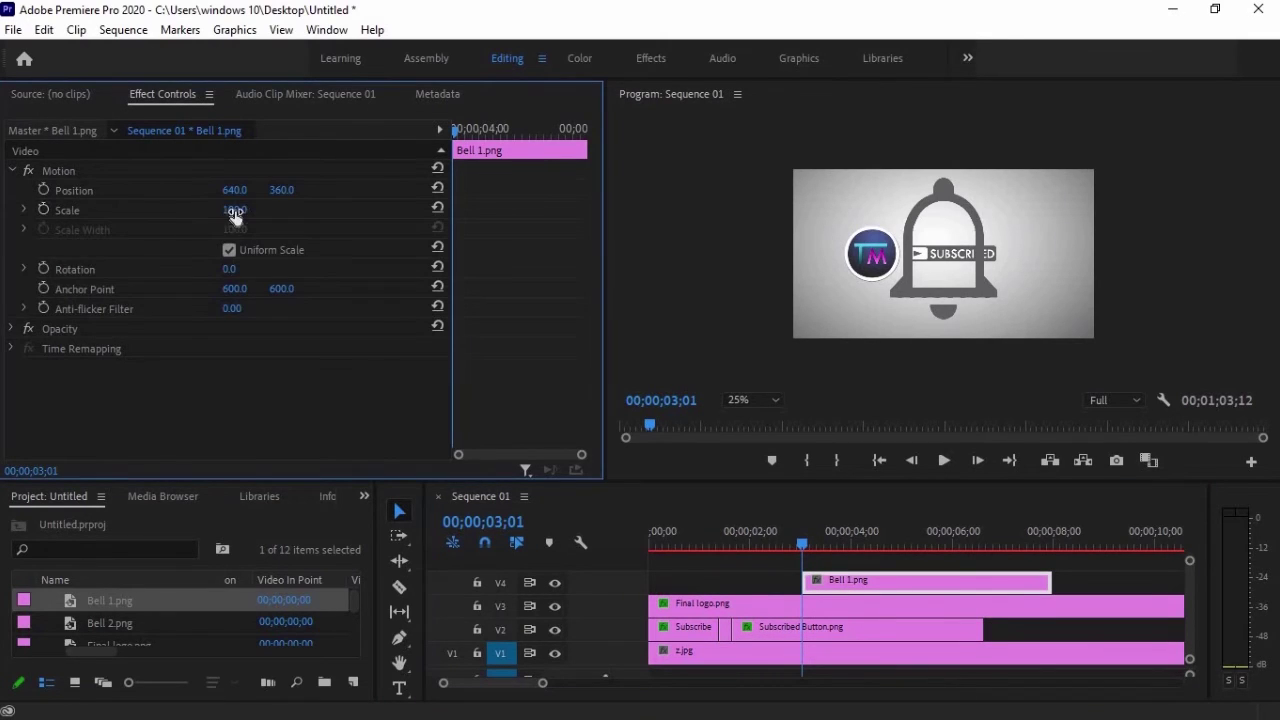
pyautogui.moveTo(246, 210); pyautogui.dragTo(166, 220)
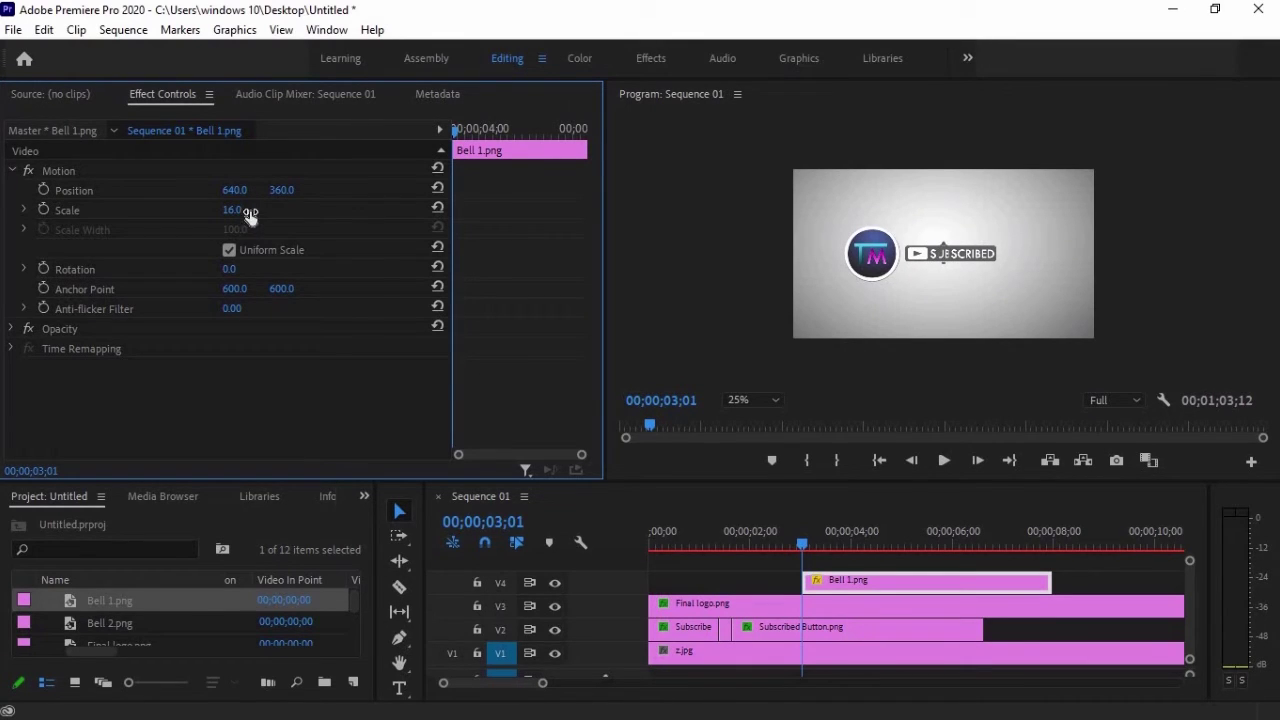
pyautogui.moveTo(260, 192); pyautogui.dragTo(519, 194)
# - Cut Bell 1 at 00;00;04;06 and delete the part after it
pyautogui.moveTo(806, 545); pyautogui.dragTo(861, 545)
pyautogui.press('c')
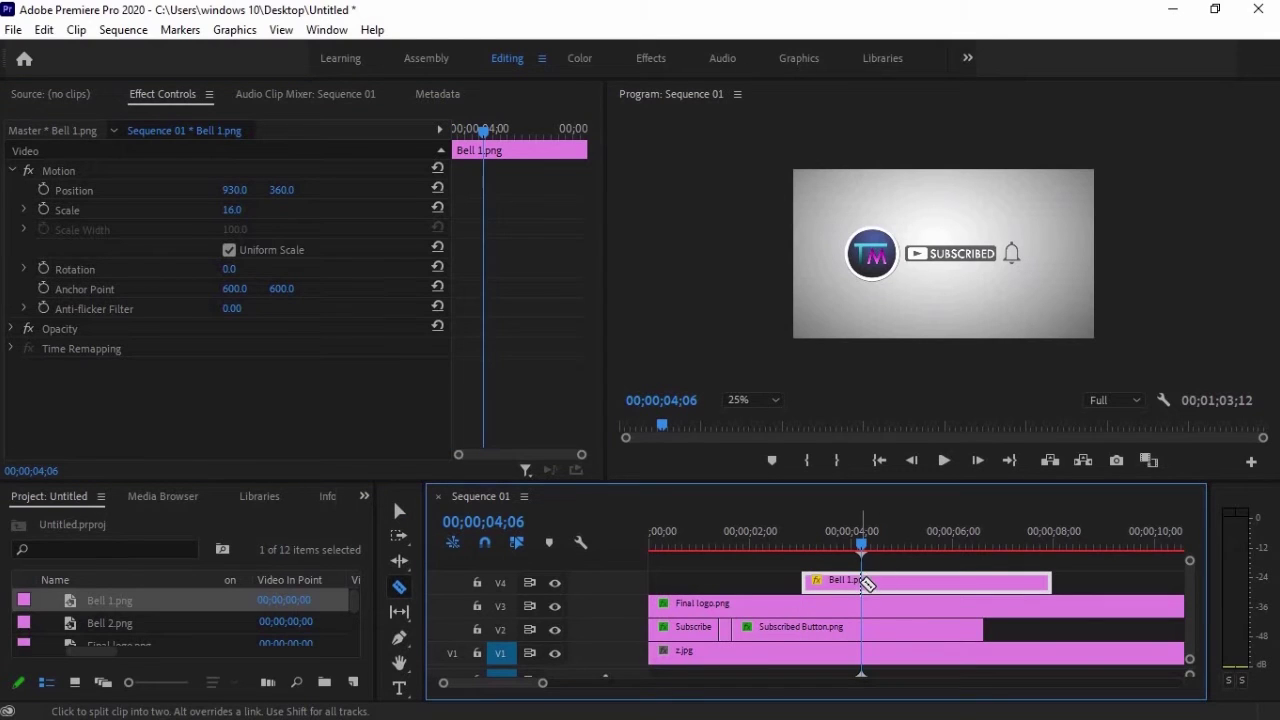
pyautogui.click(864, 584)
pyautogui.press('v')
pyautogui.click(904, 584)
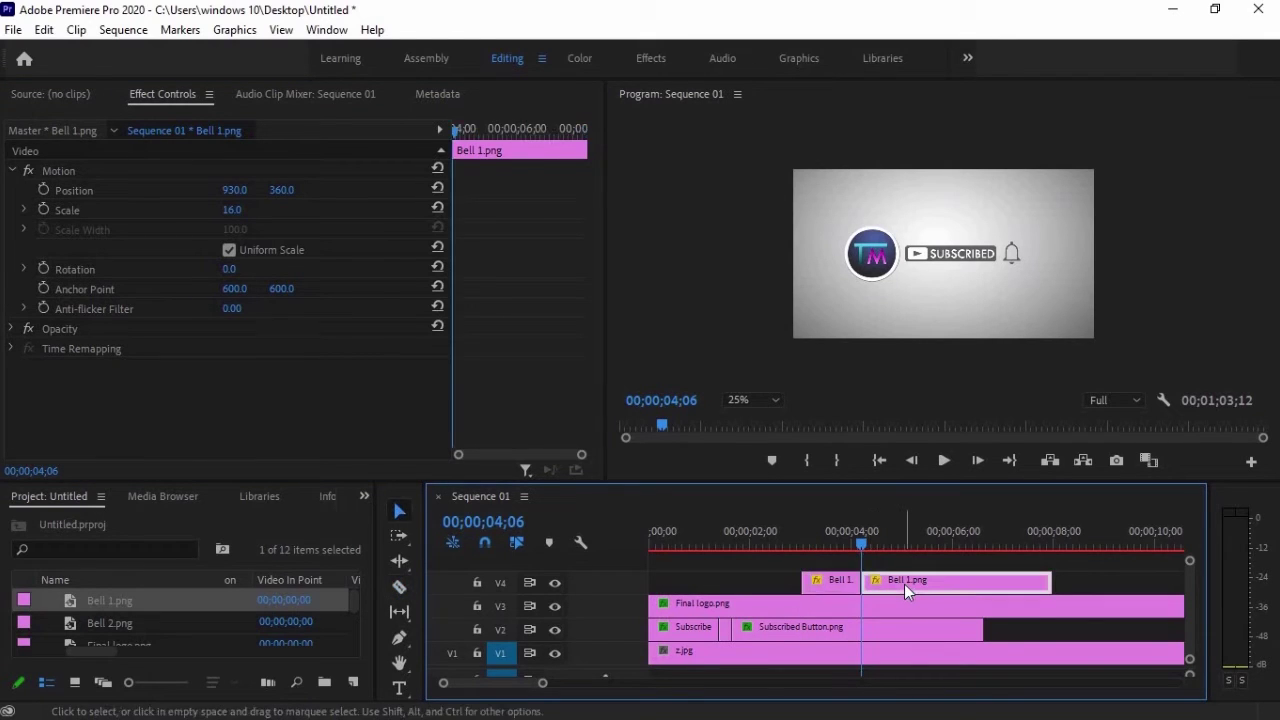
pyautogui.press('Delete')
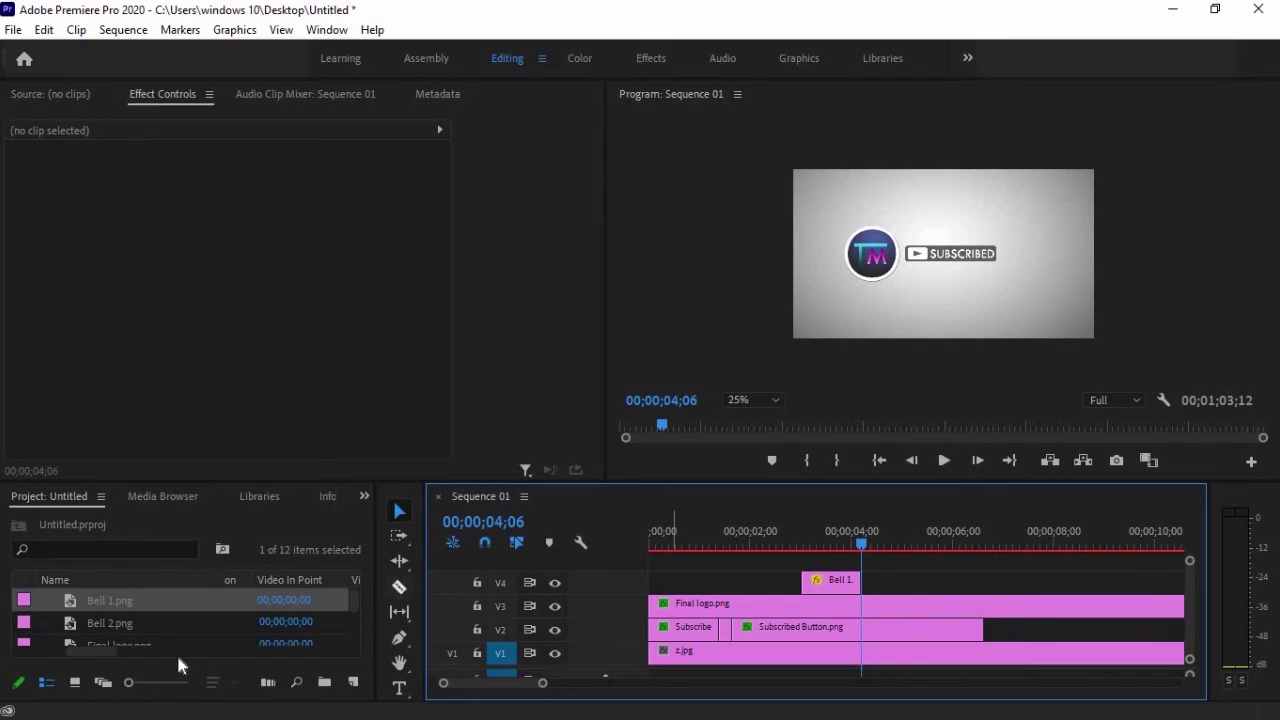
# - Place Bell 2.png on V4 directly after Bell 1 at 00;00;04;06
pyautogui.click(113, 625)
pyautogui.moveTo(228, 625); pyautogui.dragTo(887, 585)
pyautogui.click(887, 585)
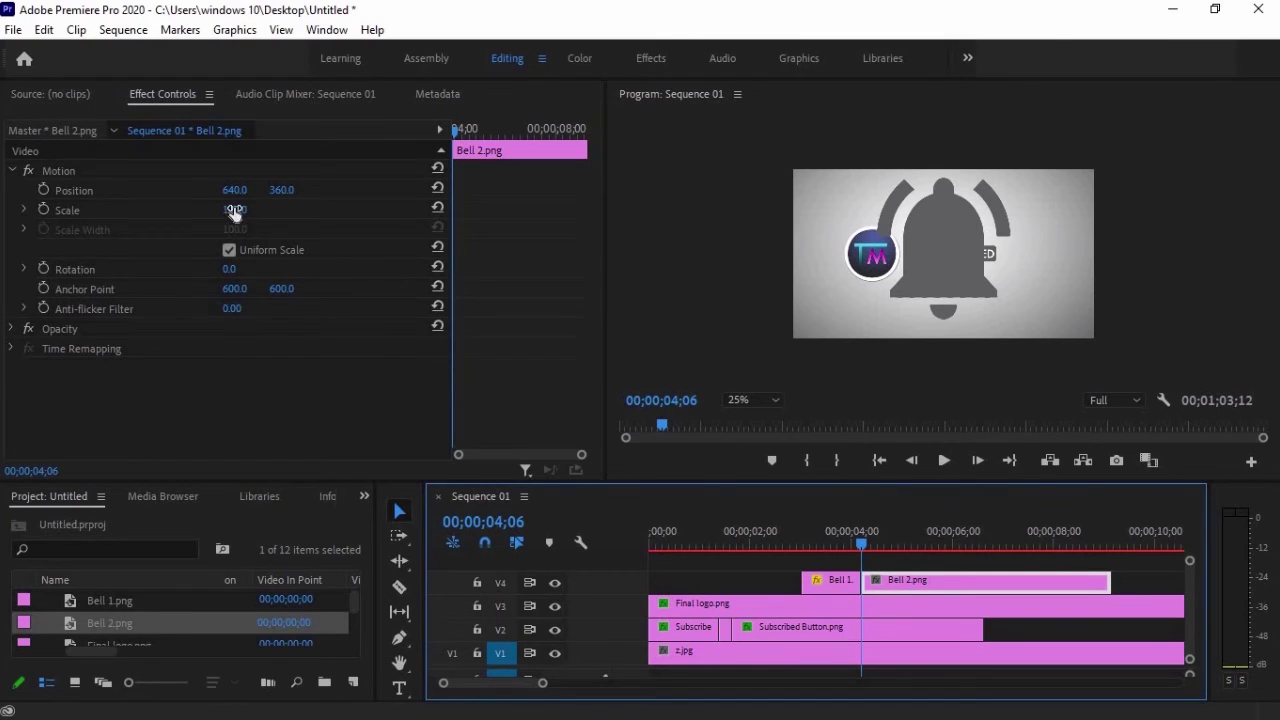
# - Set Bell 2's Scale to 16 and Position X to 930
pyautogui.click(234, 210)
pyautogui.write('16')
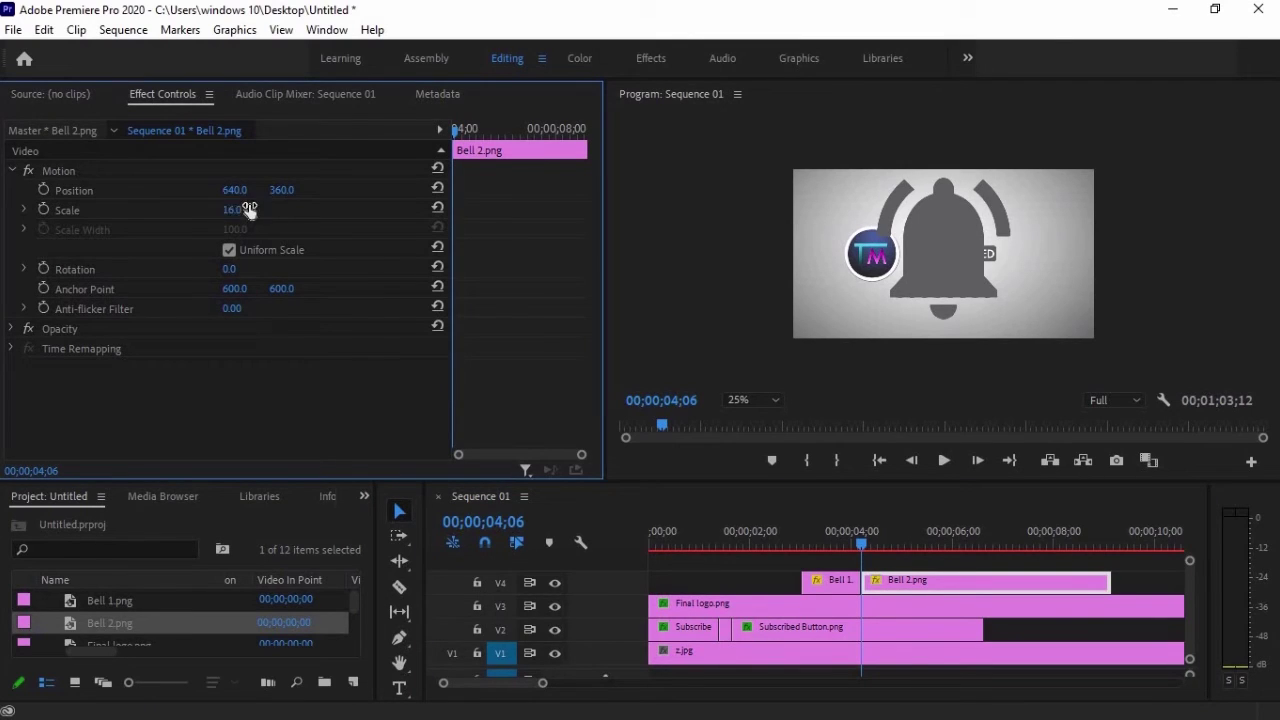
pyautogui.press('Return')
pyautogui.click(243, 187)
pyautogui.write('930')
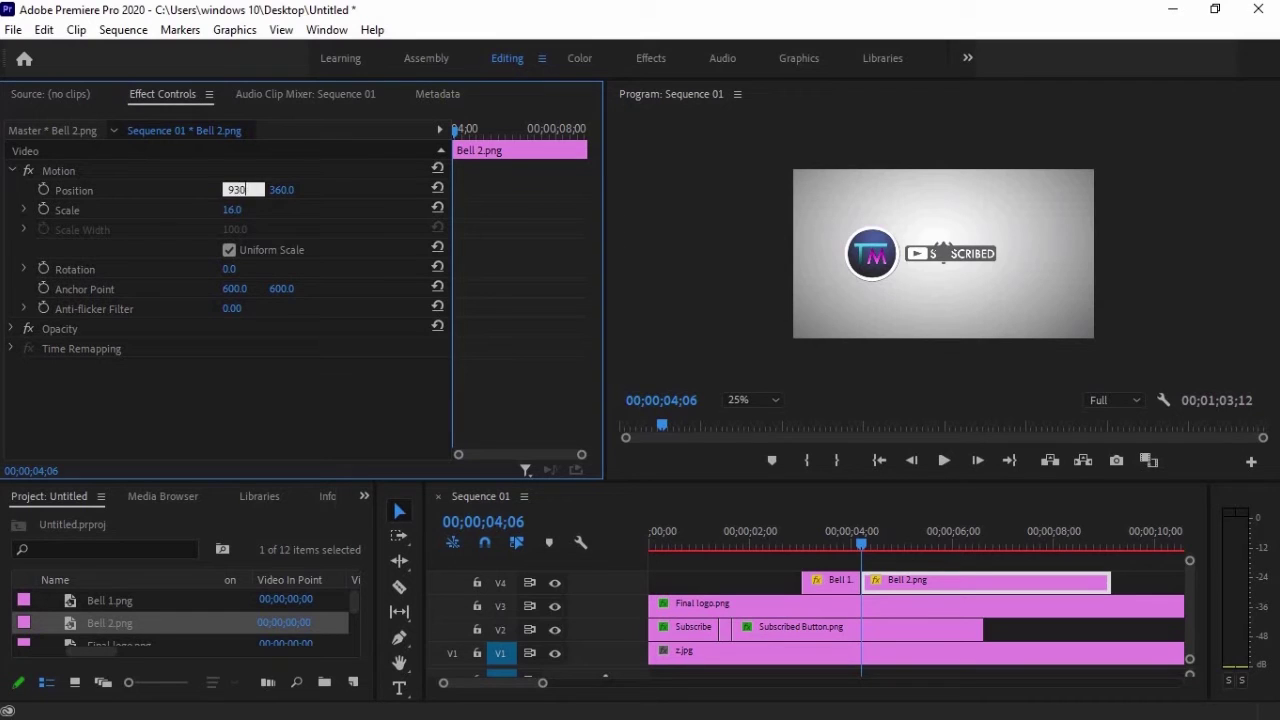
pyautogui.press('Return')
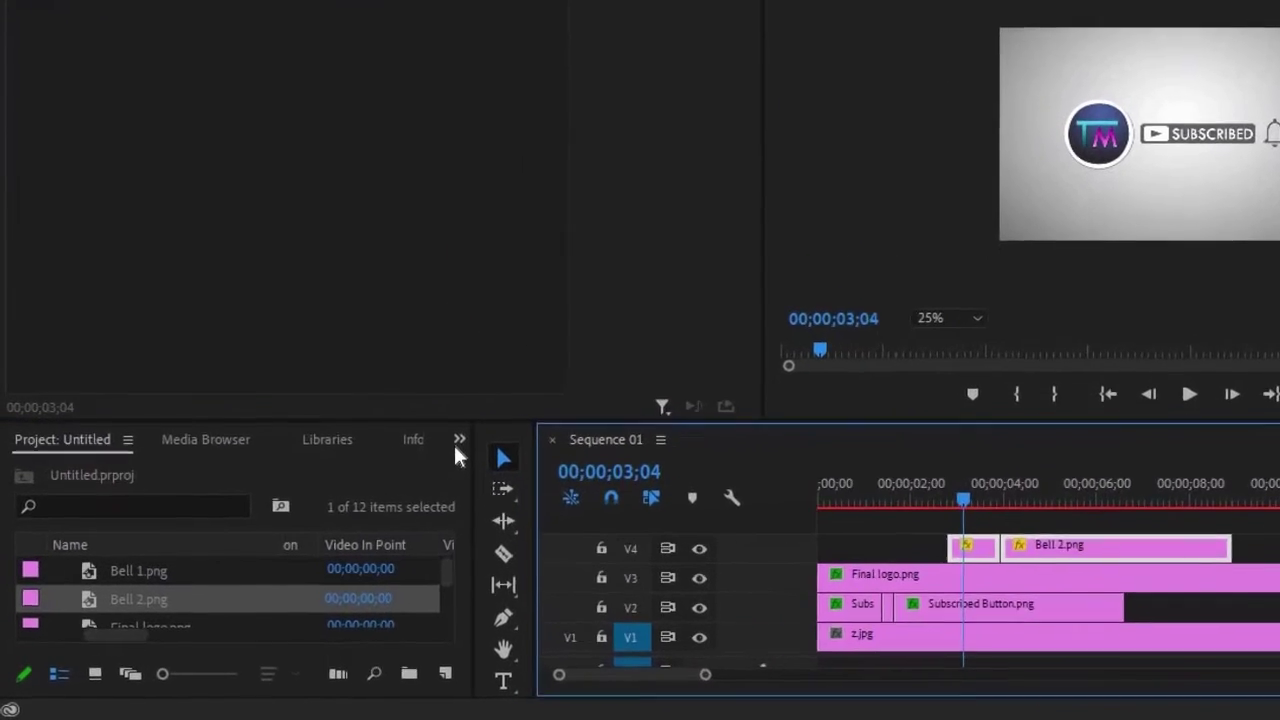
# - Locate Cross Dissolve under Video Transitions > Dissolve in the Effects panel
pyautogui.click(458, 440)
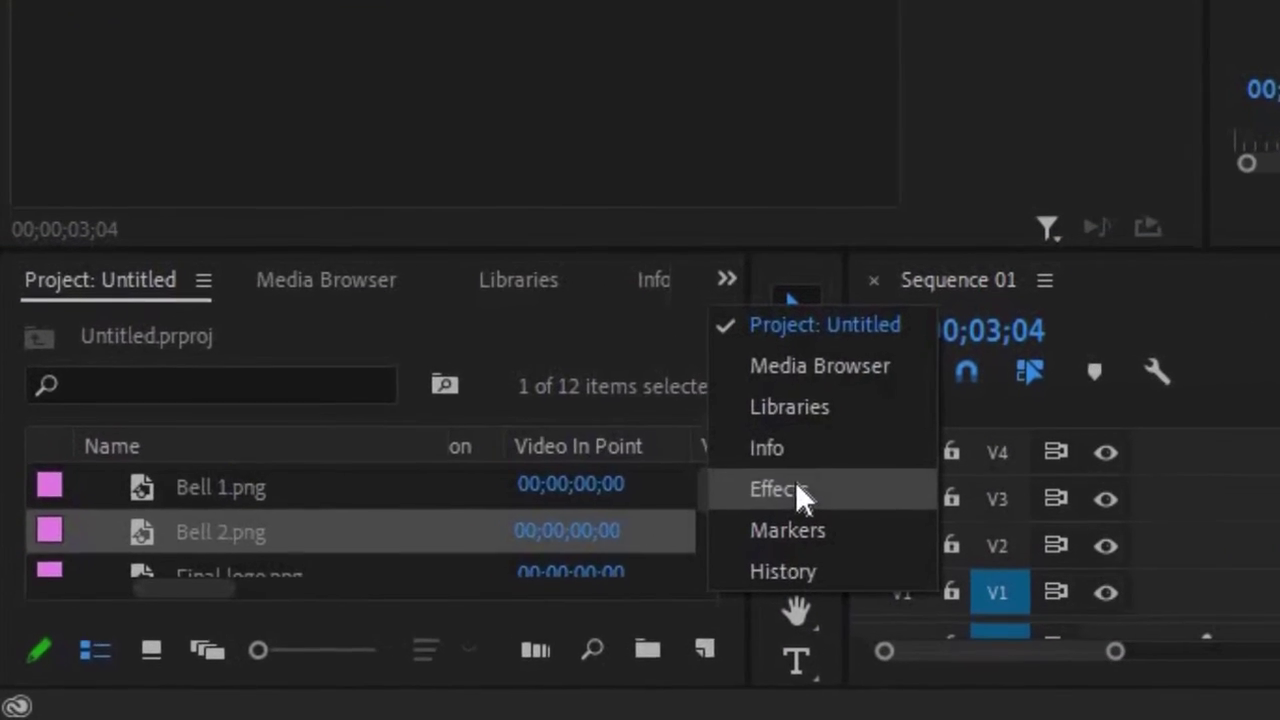
pyautogui.click(505, 577)
pyautogui.click(29, 490)
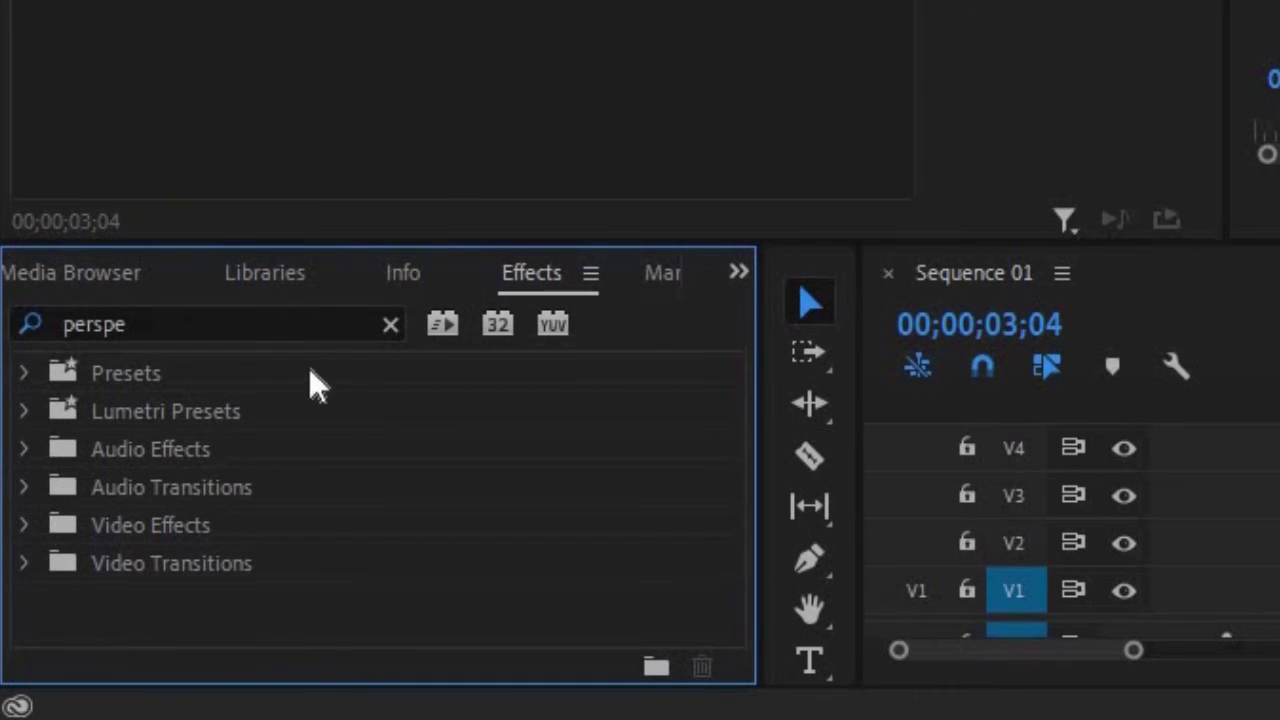
pyautogui.click(390, 325)
pyautogui.click(23, 563)
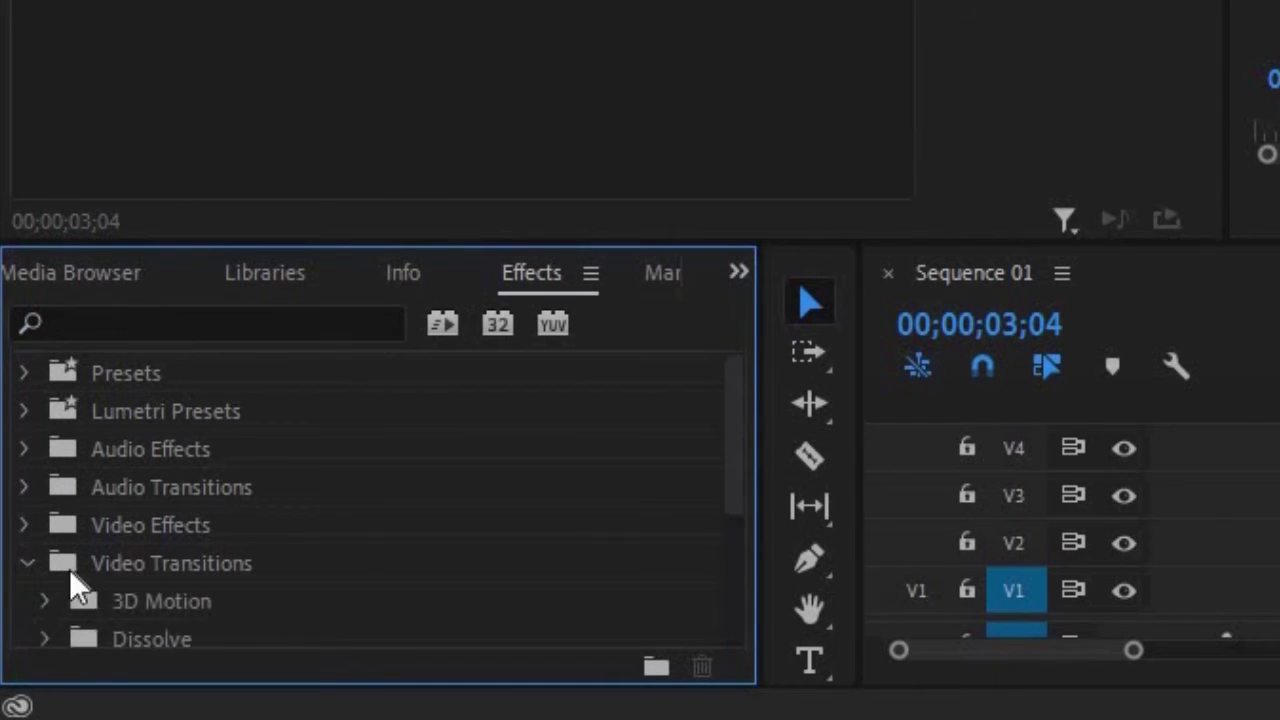
pyautogui.scroll(-2, 130, 613)
pyautogui.click(46, 558)
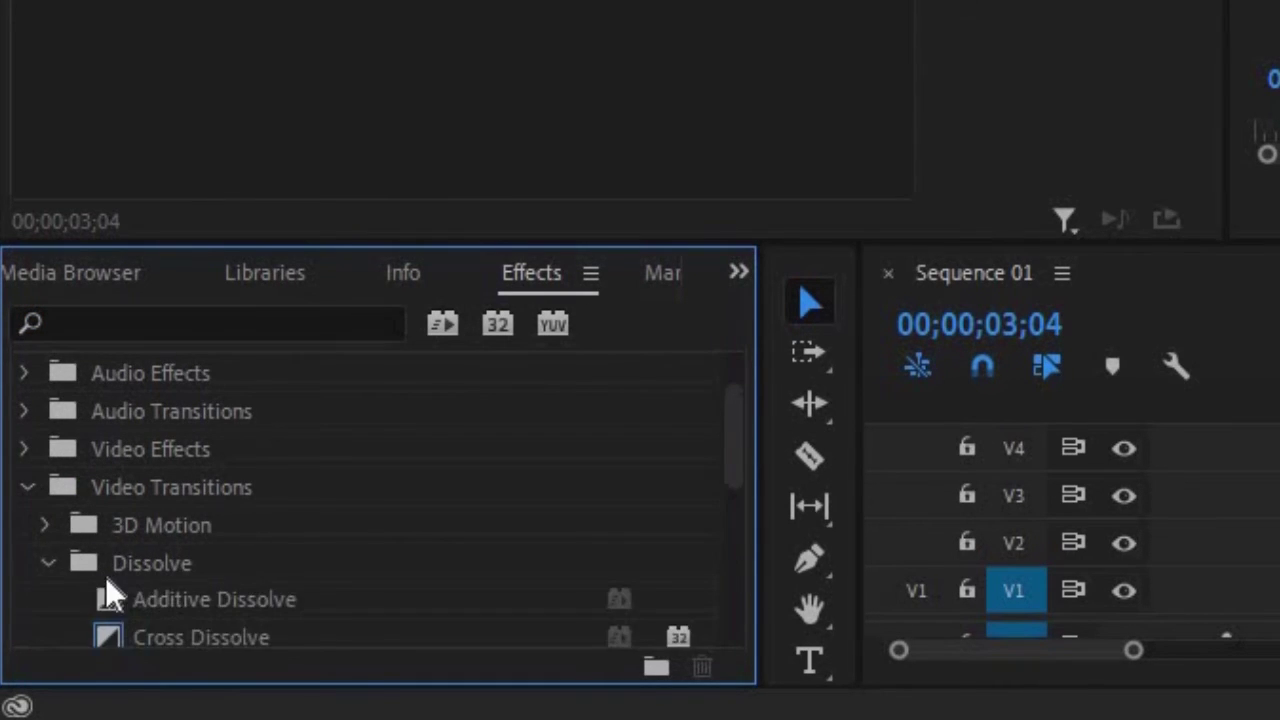
pyautogui.scroll(-1, 172, 574)
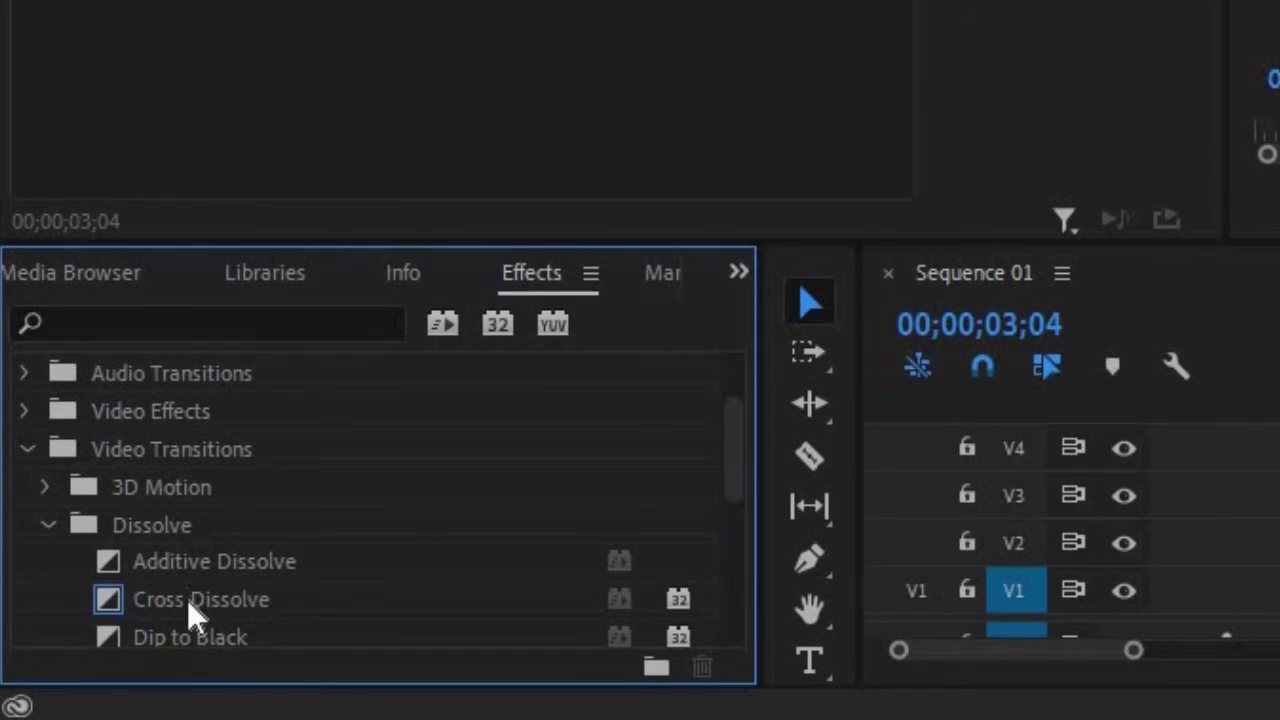
# - Add Cross Dissolve at the bell clip start and between Bell 1 and Bell 2, then render the preview
pyautogui.moveTo(187, 599); pyautogui.dragTo(1279, 462)
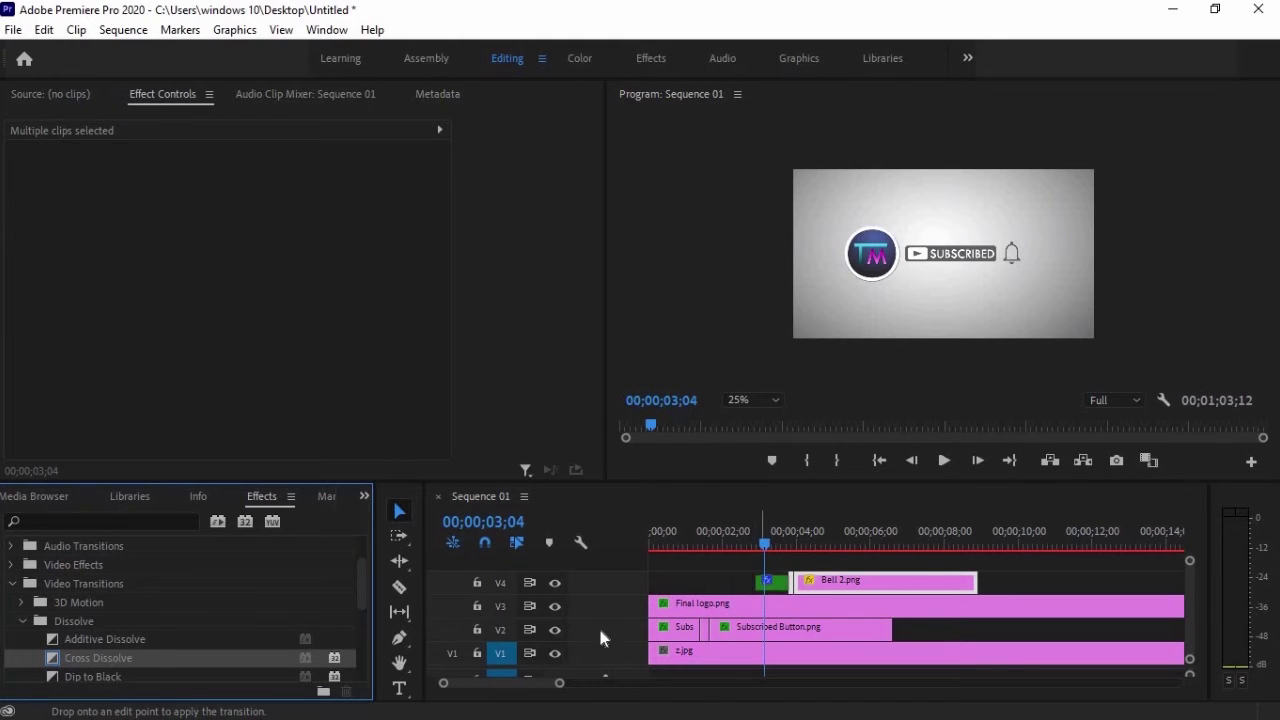
pyautogui.moveTo(600, 638); pyautogui.dragTo(770, 582)
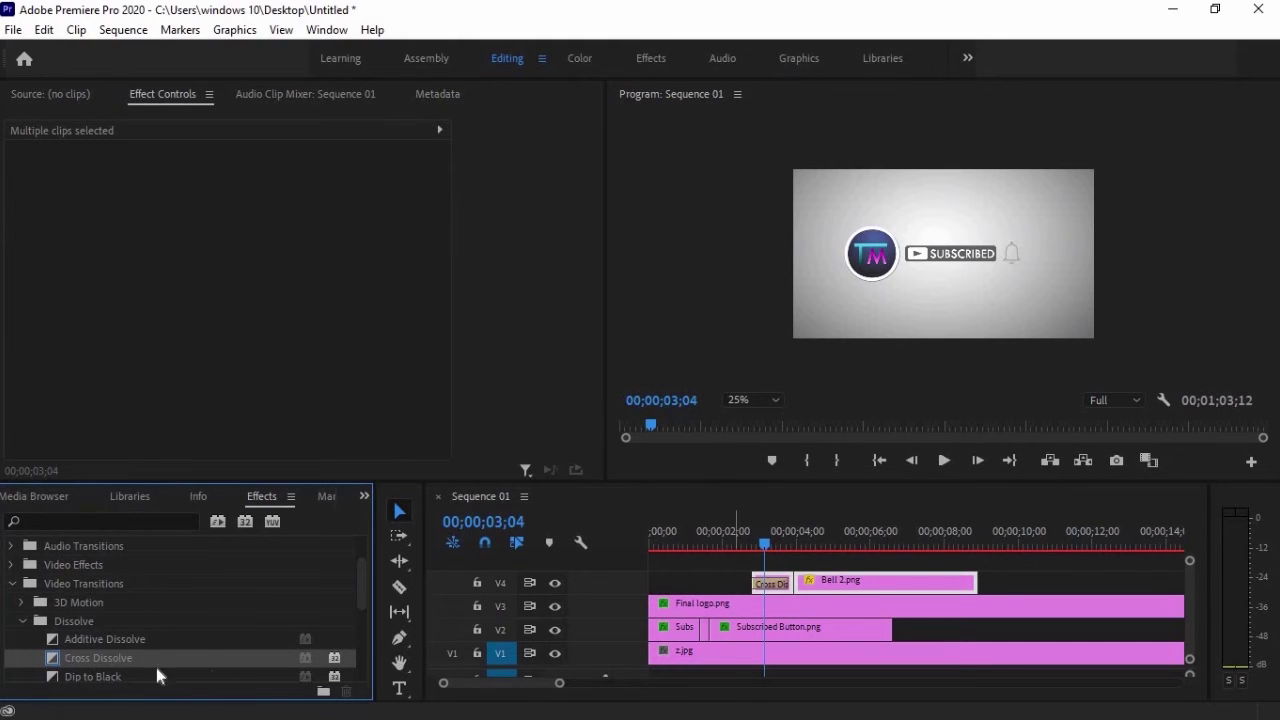
pyautogui.moveTo(94, 659); pyautogui.dragTo(803, 585)
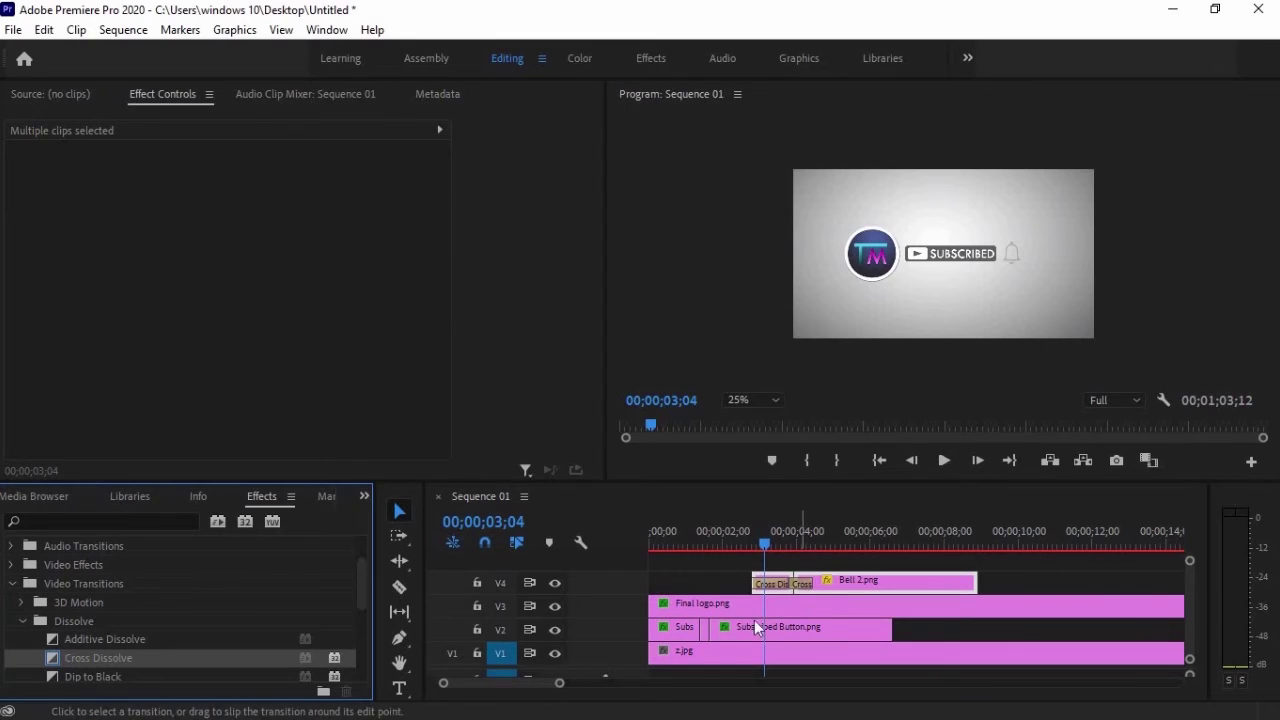
pyautogui.press('Return')
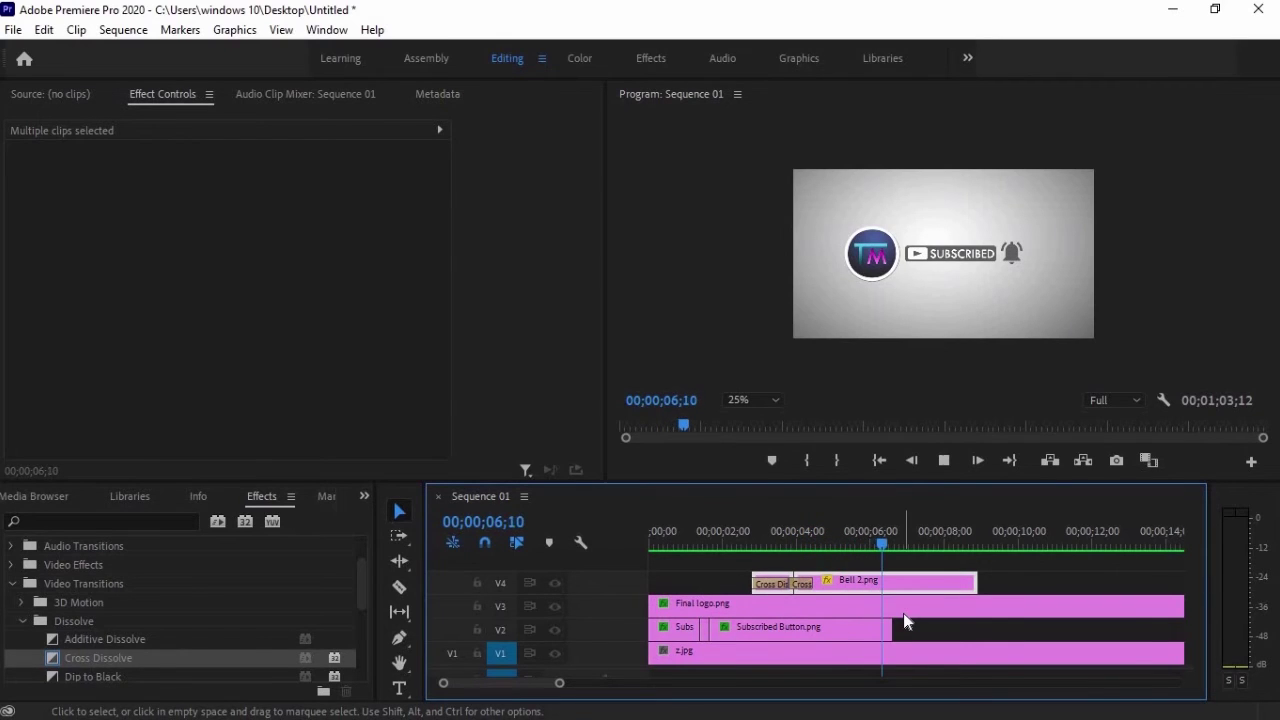
pyautogui.press('space')
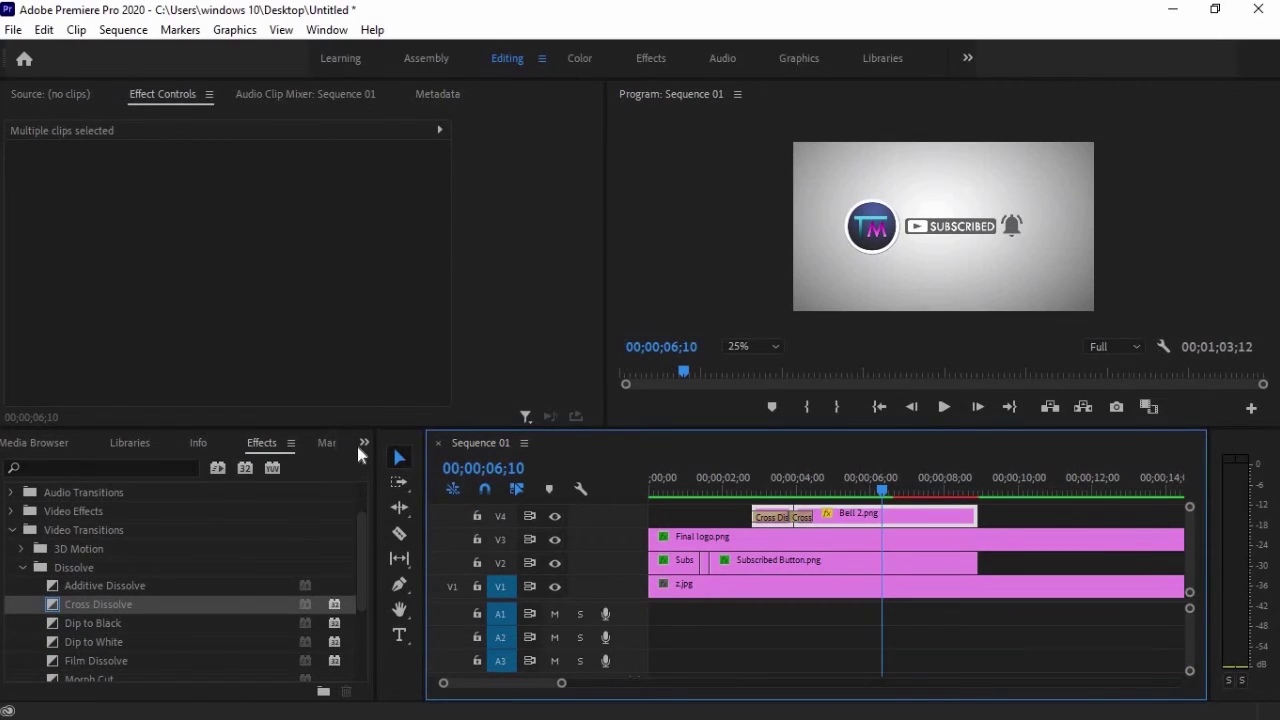
# - Place Whoosh 7.mp3 from the Project panel on A1 at 00;00;00;00 and preview it
pyautogui.click(364, 442)
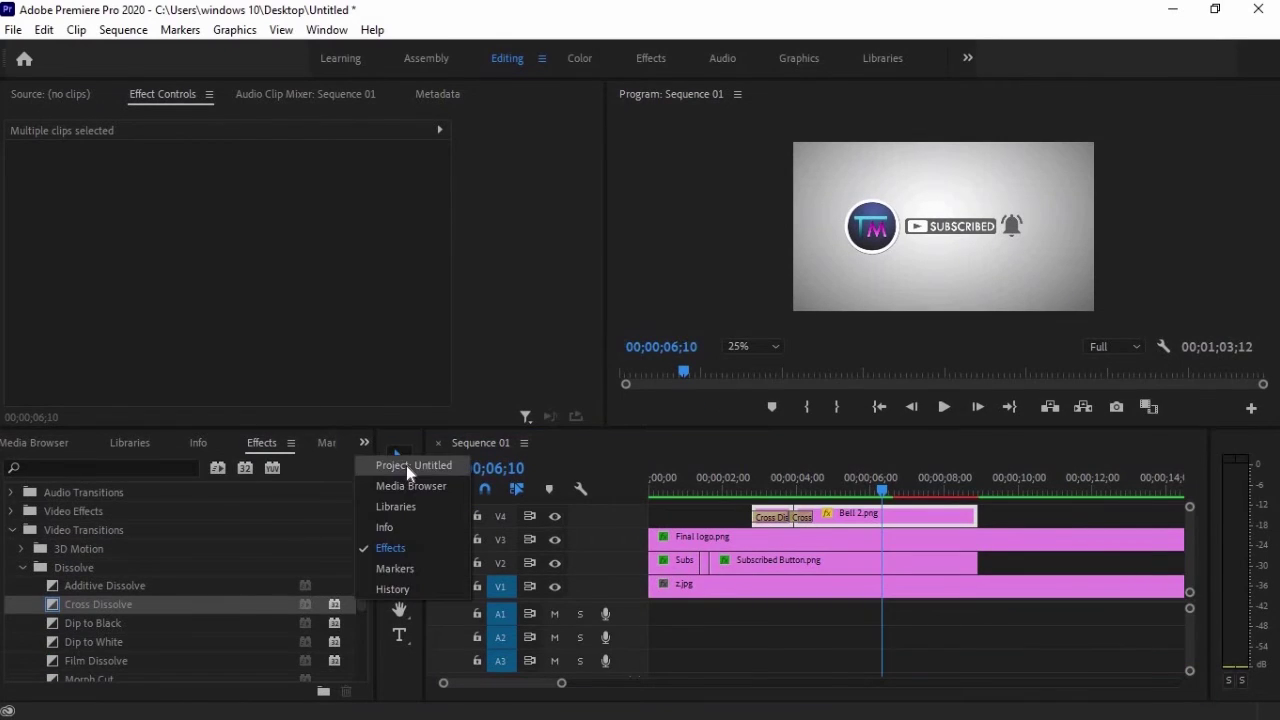
pyautogui.click(406, 465)
pyautogui.scroll(-2, 167, 600)
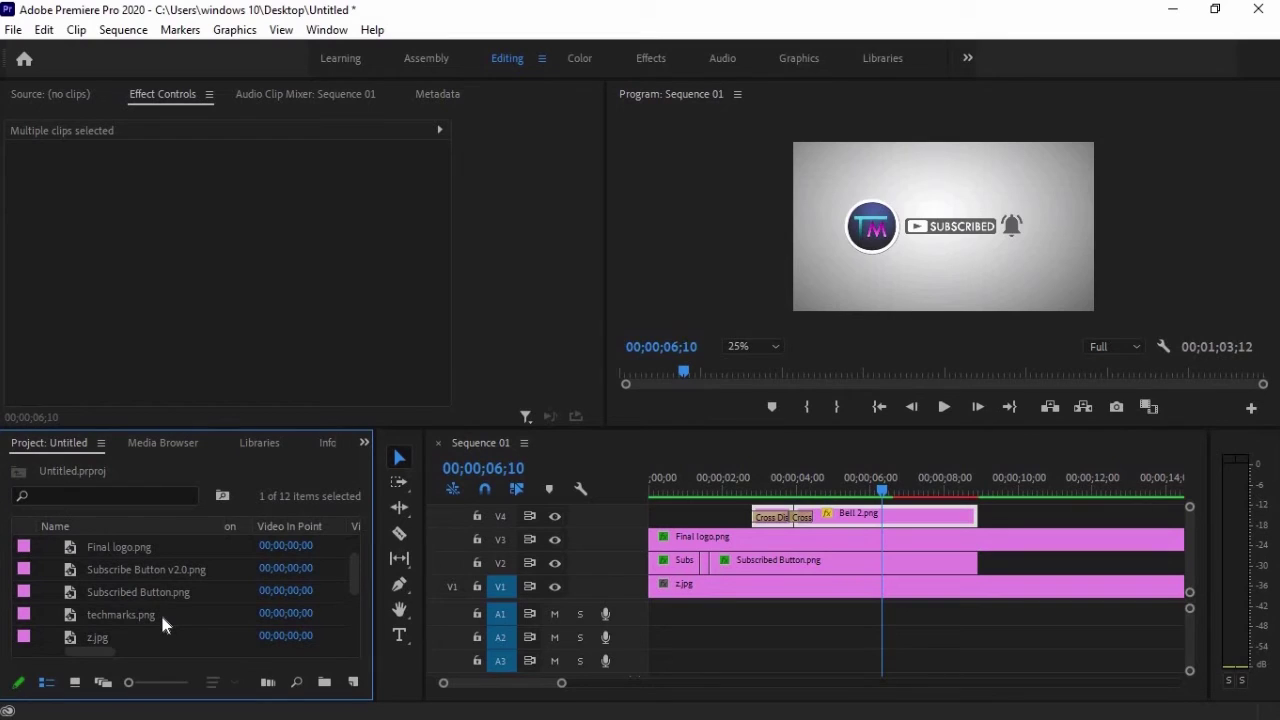
pyautogui.scroll(-6, 160, 611)
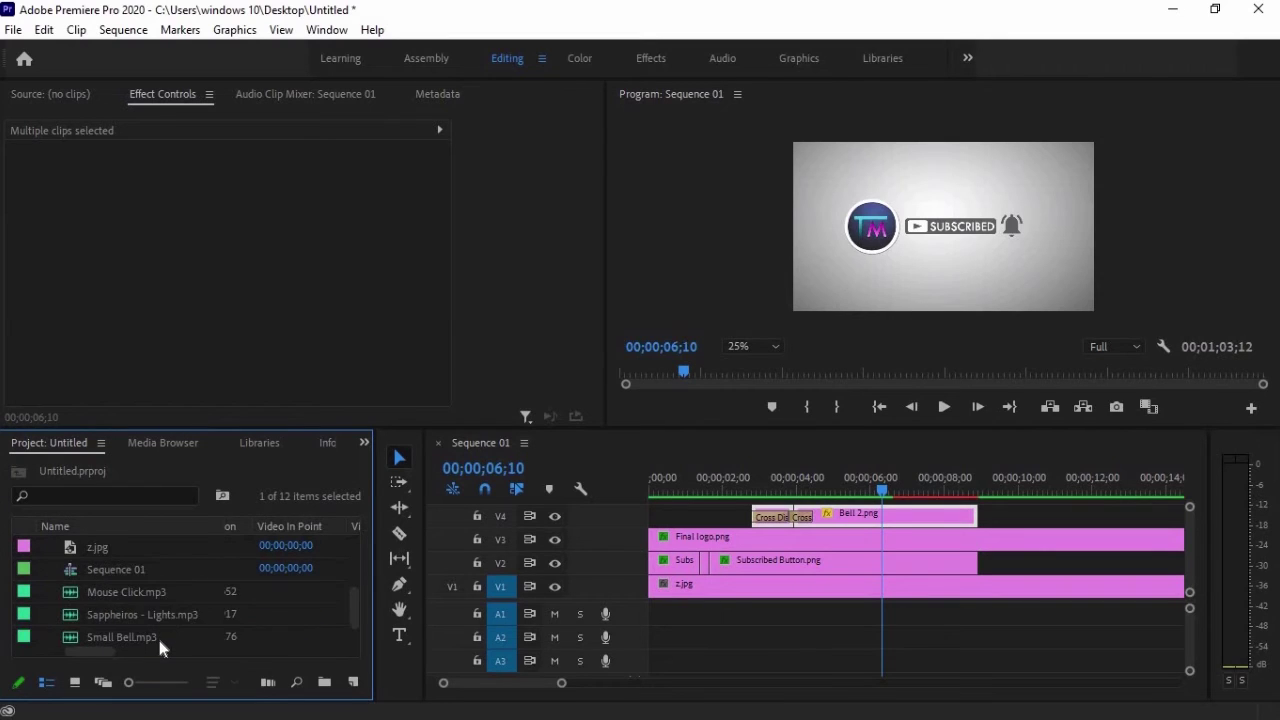
pyautogui.moveTo(132, 617); pyautogui.dragTo(675, 630)
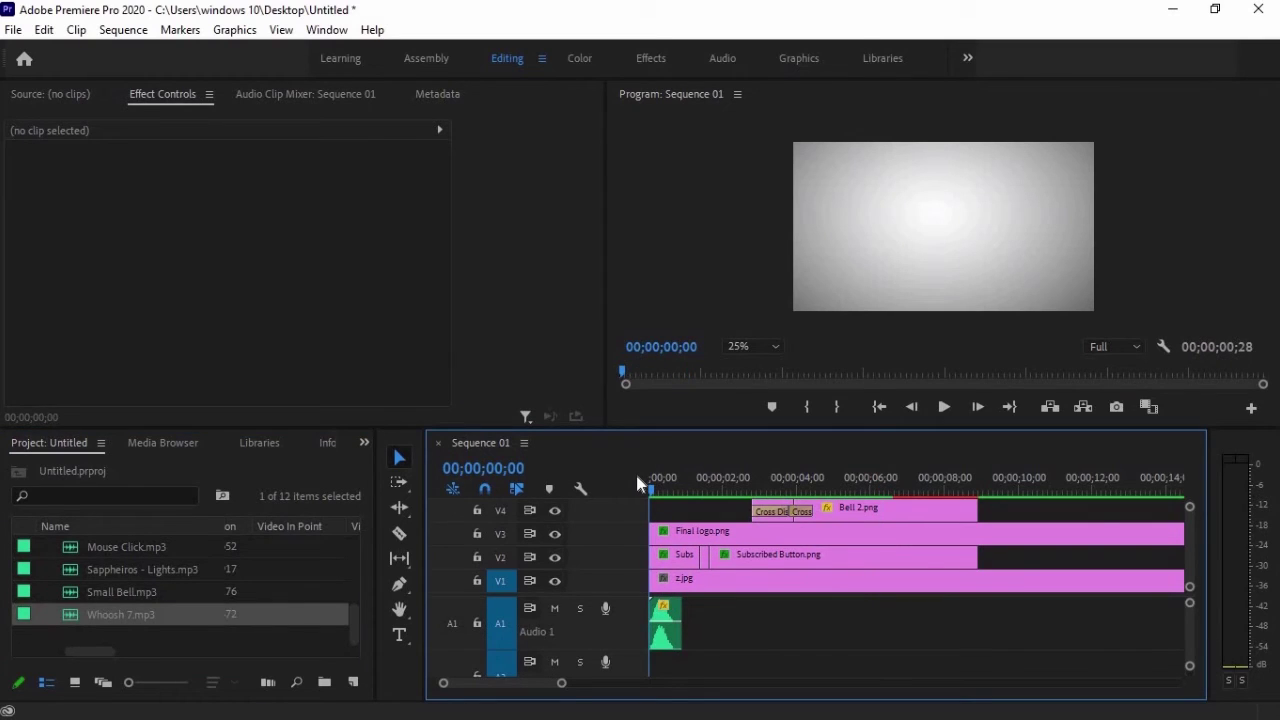
pyautogui.press('space')
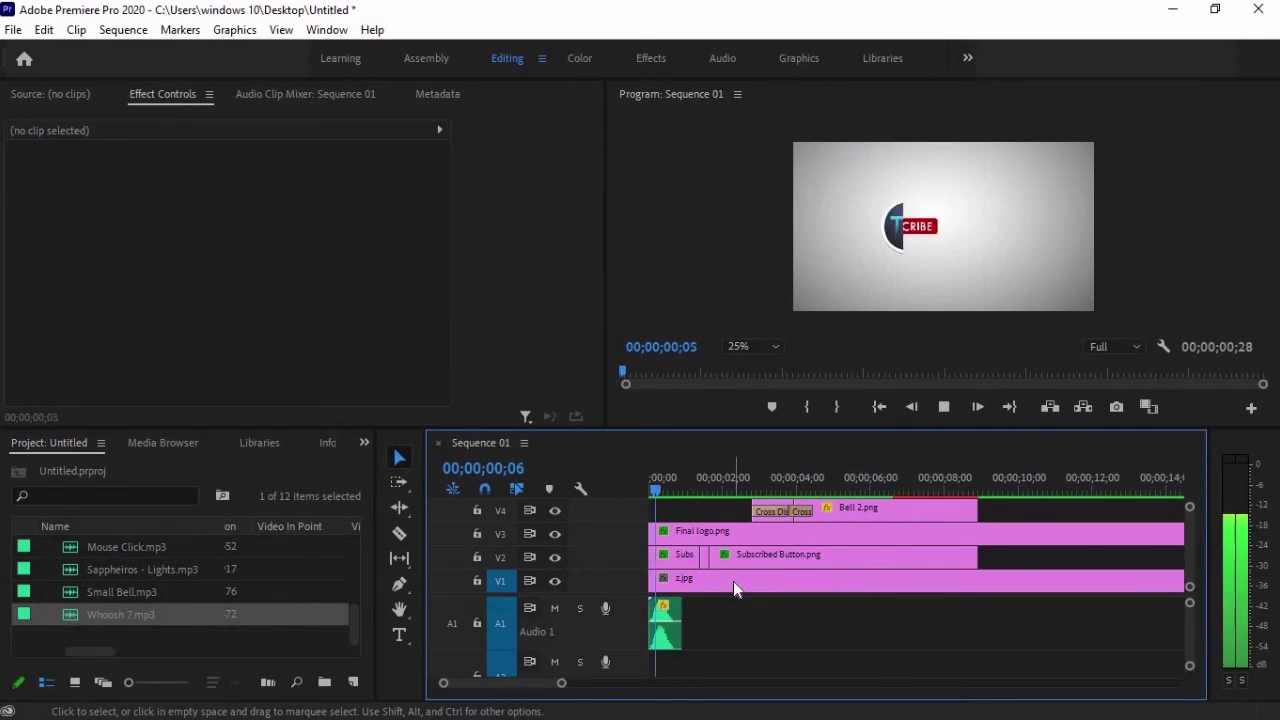
pyautogui.press('space')
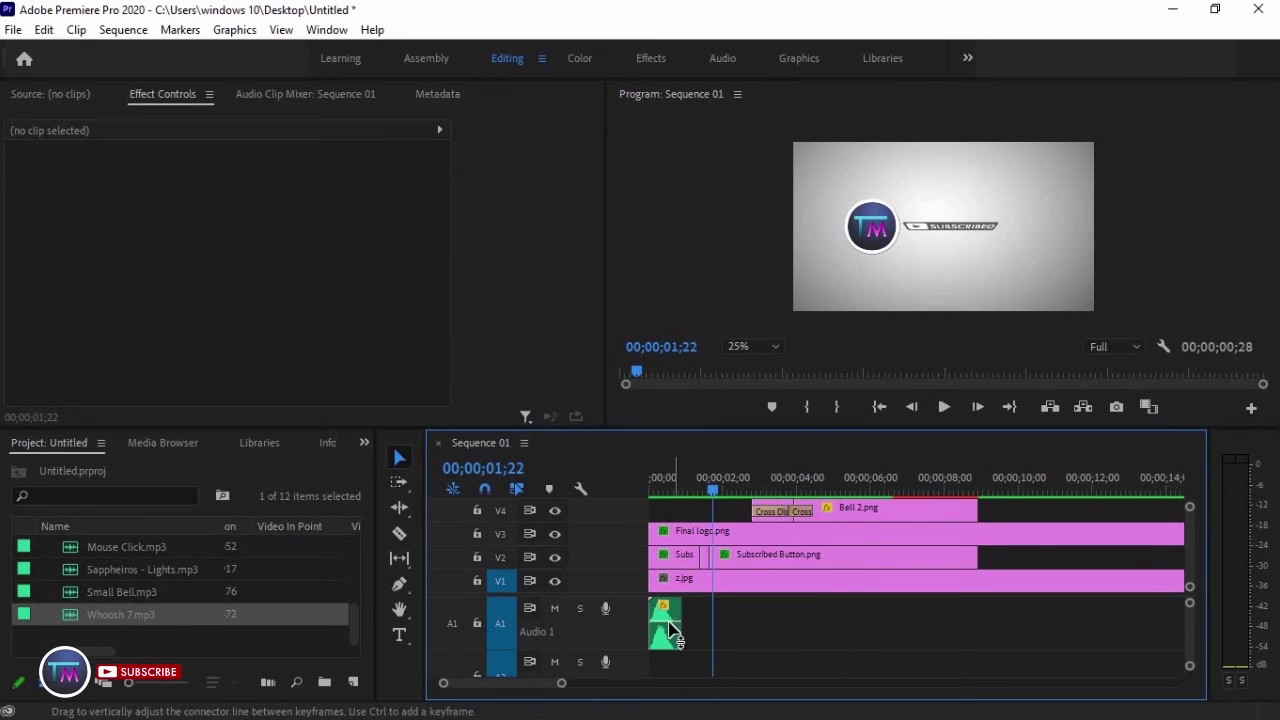
# - Lengthen the Whoosh 7 clip through its Speed/Duration settings and preview from the start
pyautogui.click(672, 628)
pyautogui.click(651, 487)
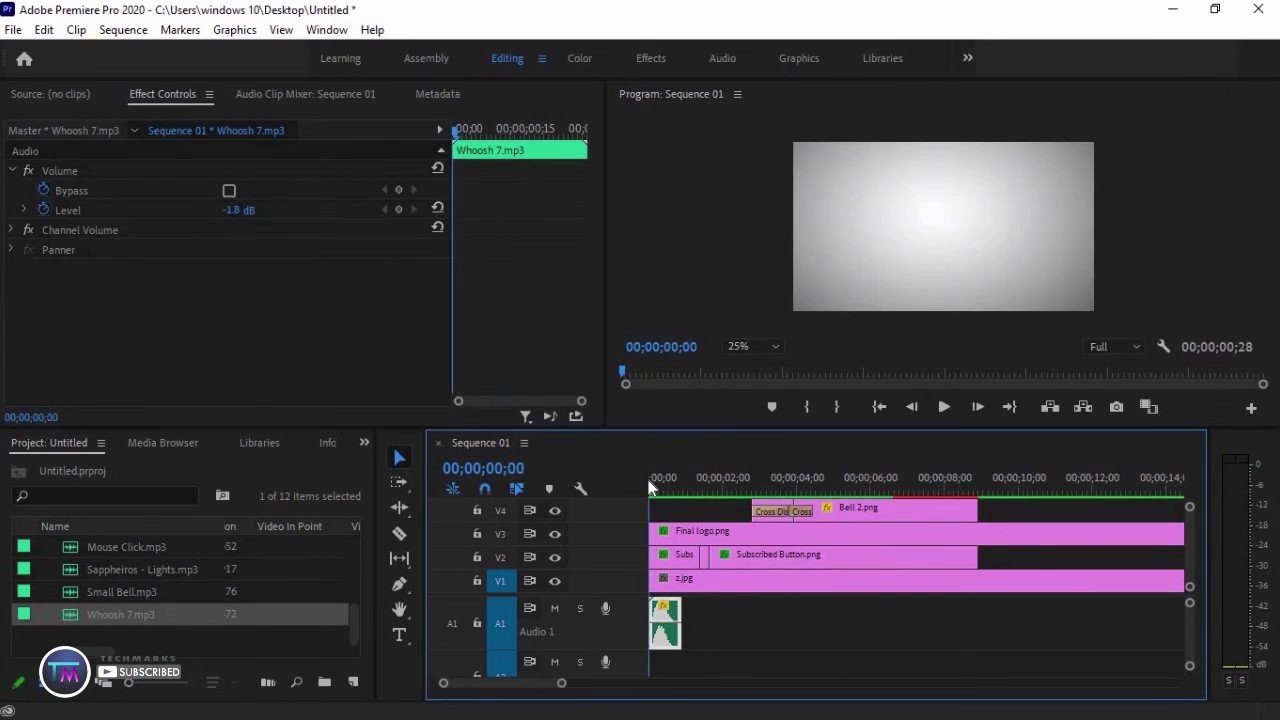
pyautogui.press('space')
pyautogui.press('space')
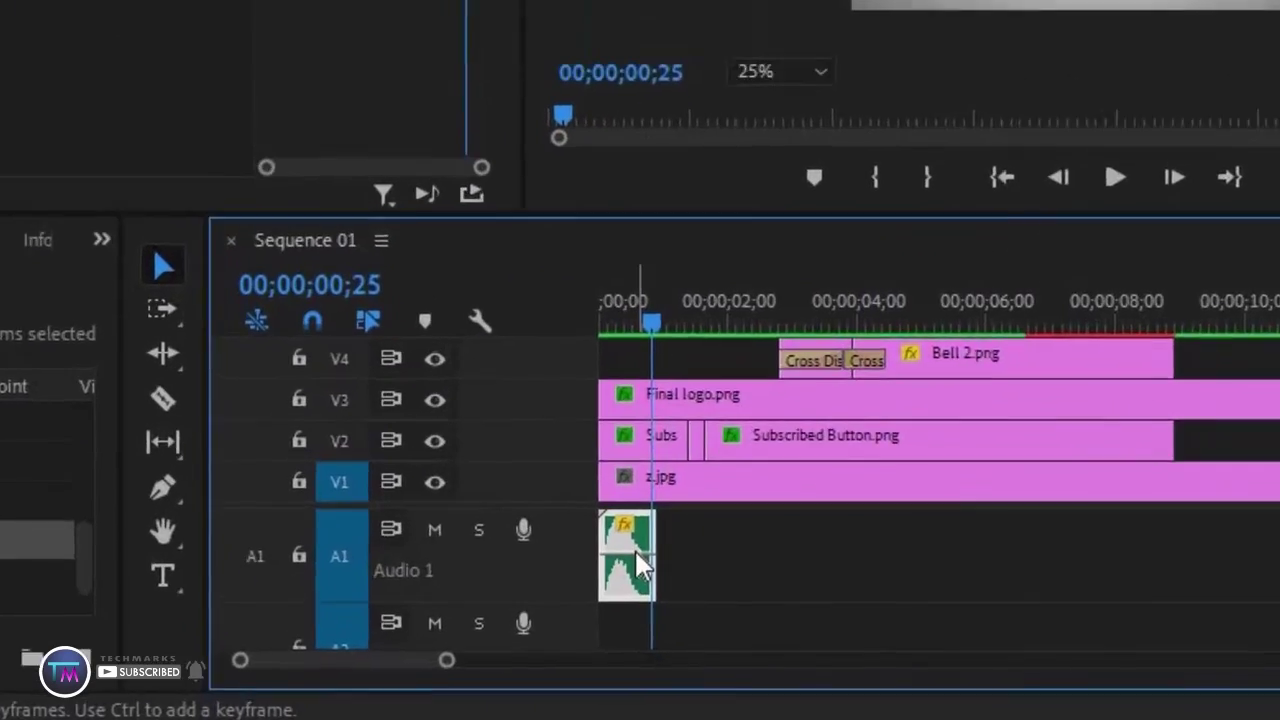
pyautogui.rightClick(670, 620)
pyautogui.click(822, 342)
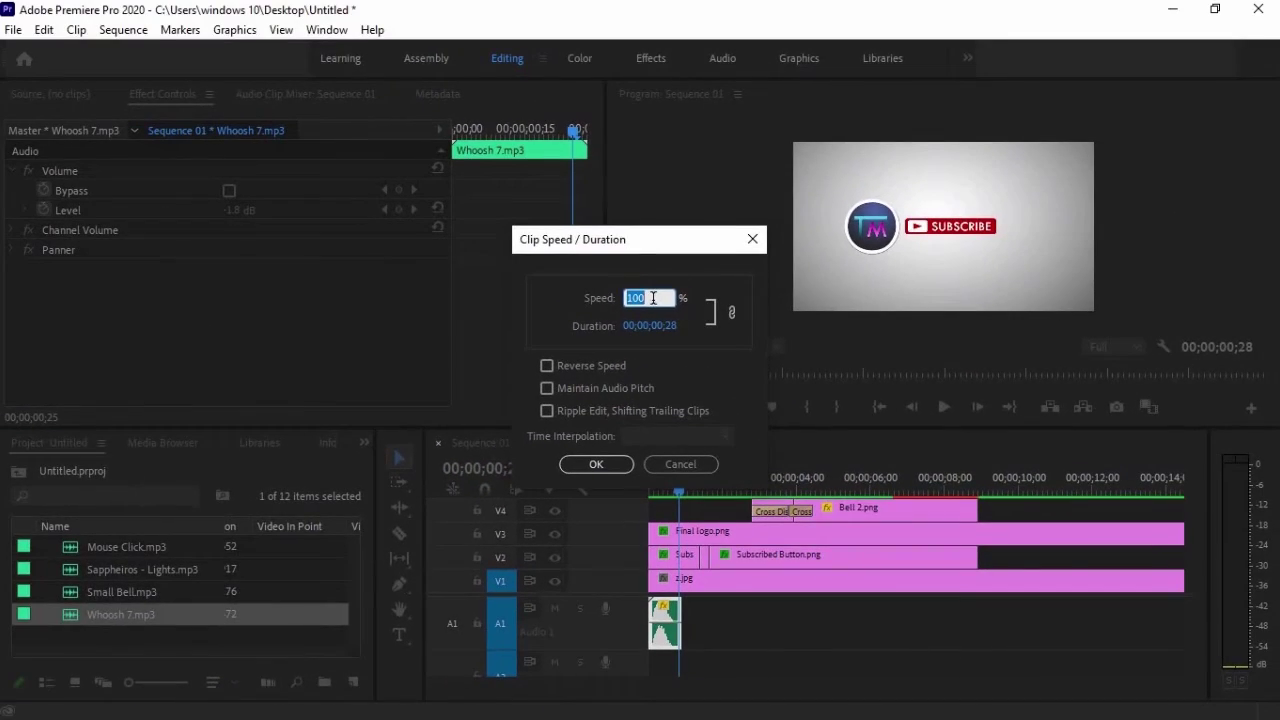
pyautogui.press('Return')
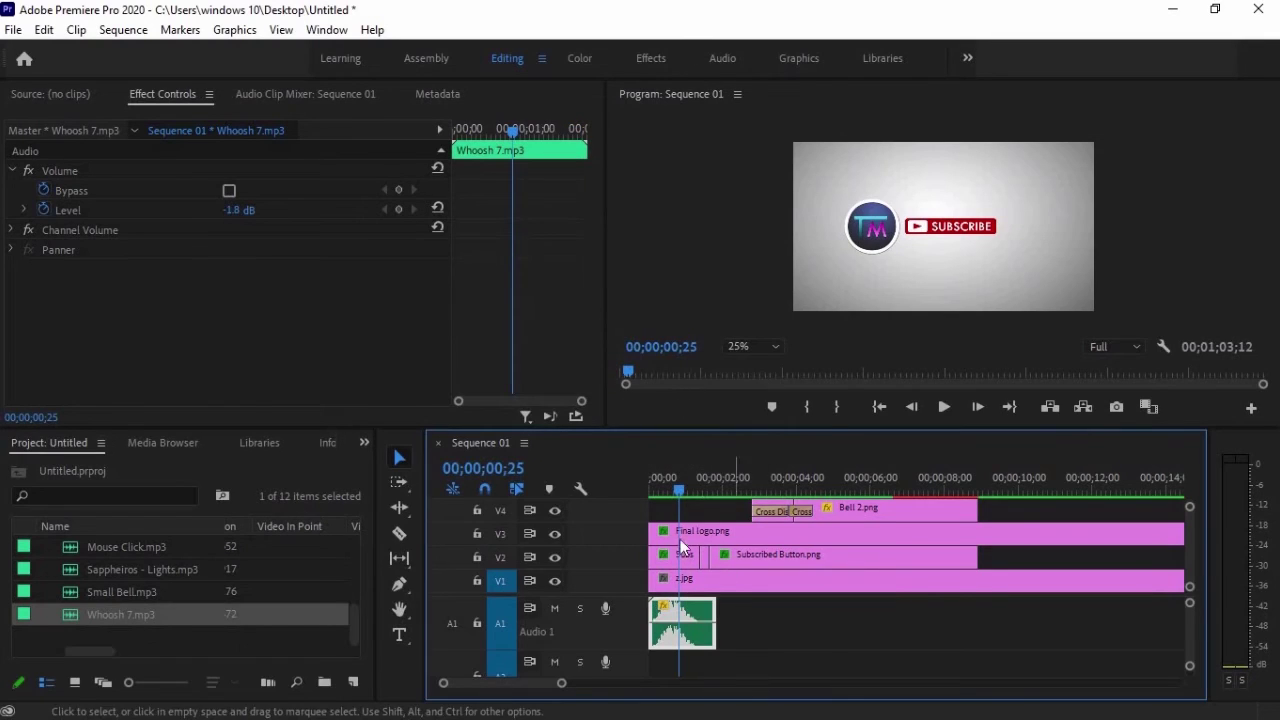
pyautogui.press('Home')
pyautogui.press('space')
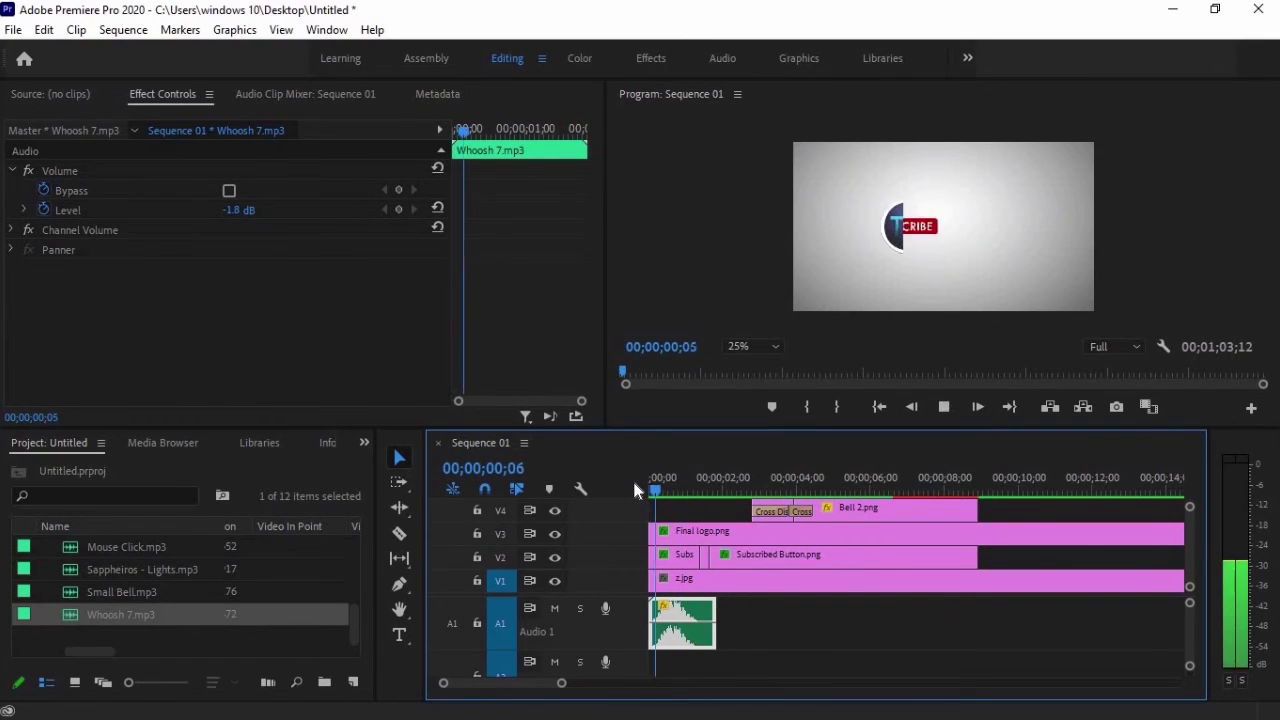
pyautogui.press('space')
# - Cut off the Whoosh 7 lead-in, slide the clip back to 00;00, and replay
pyautogui.moveTo(561, 683); pyautogui.dragTo(522, 683)
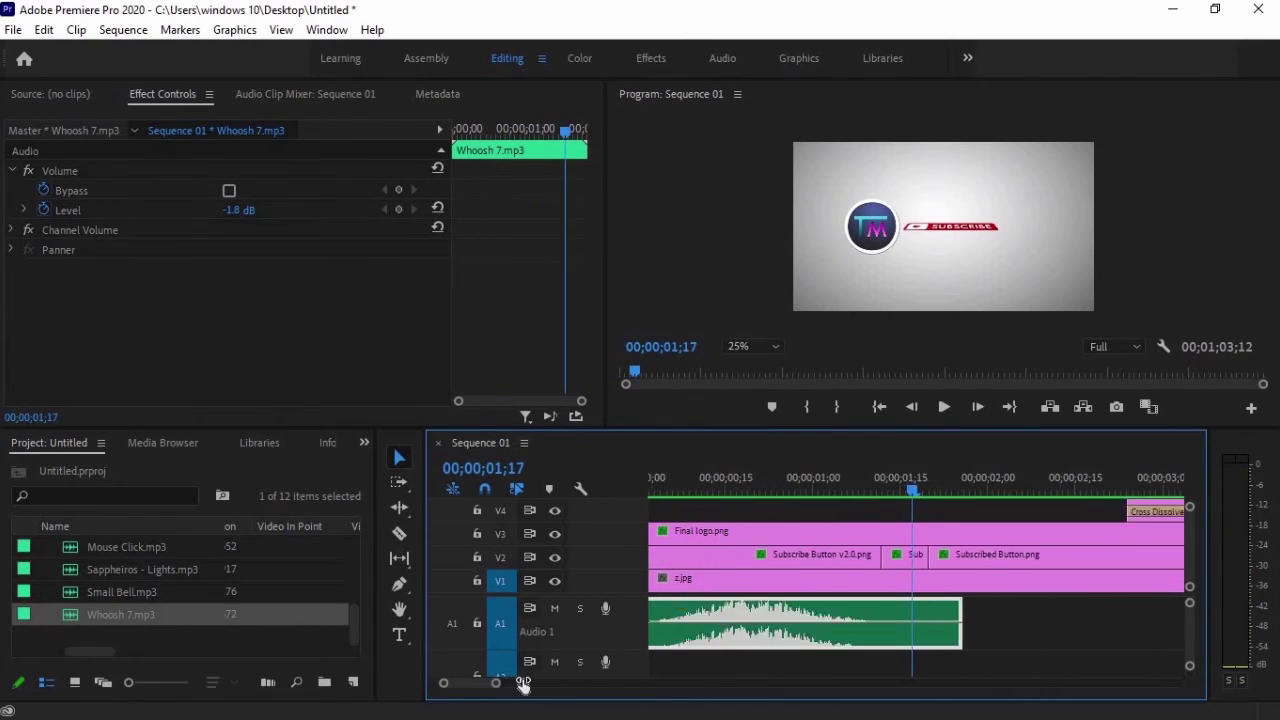
pyautogui.moveTo(766, 480); pyautogui.dragTo(511, 484)
pyautogui.press('space')
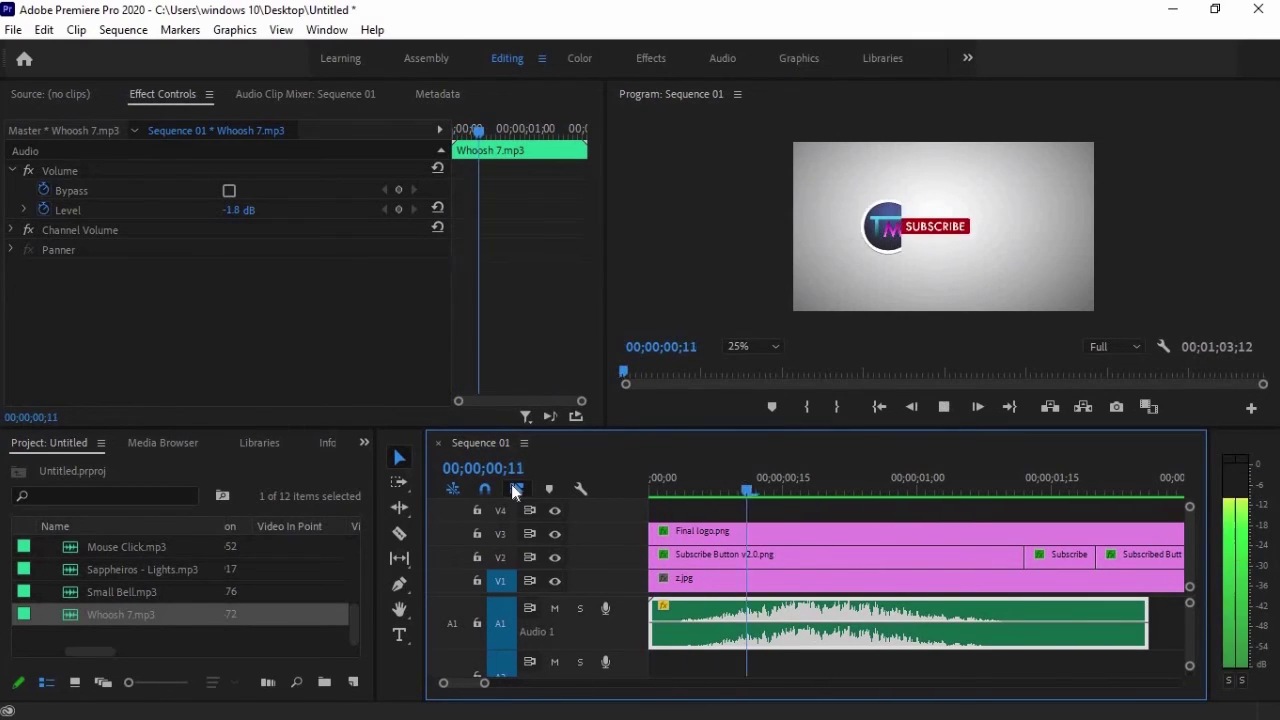
pyautogui.press('space')
pyautogui.click(672, 610)
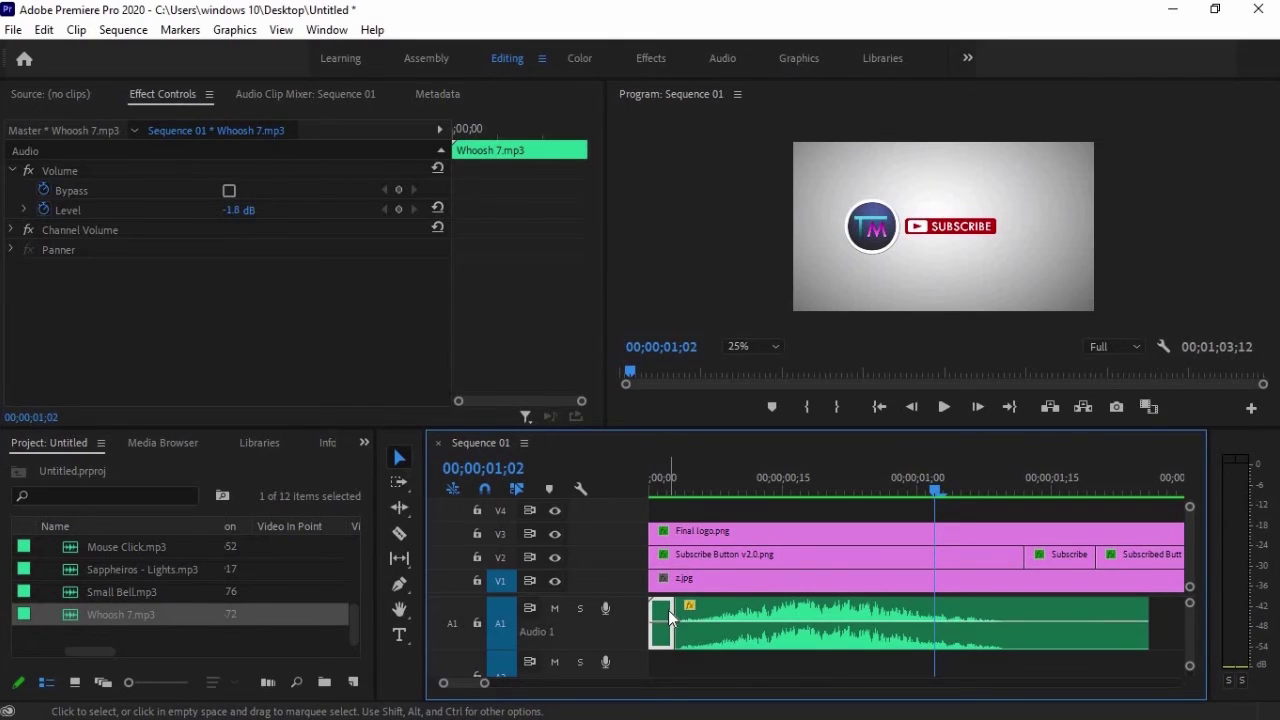
pyautogui.press('Delete')
pyautogui.moveTo(721, 614); pyautogui.dragTo(696, 614)
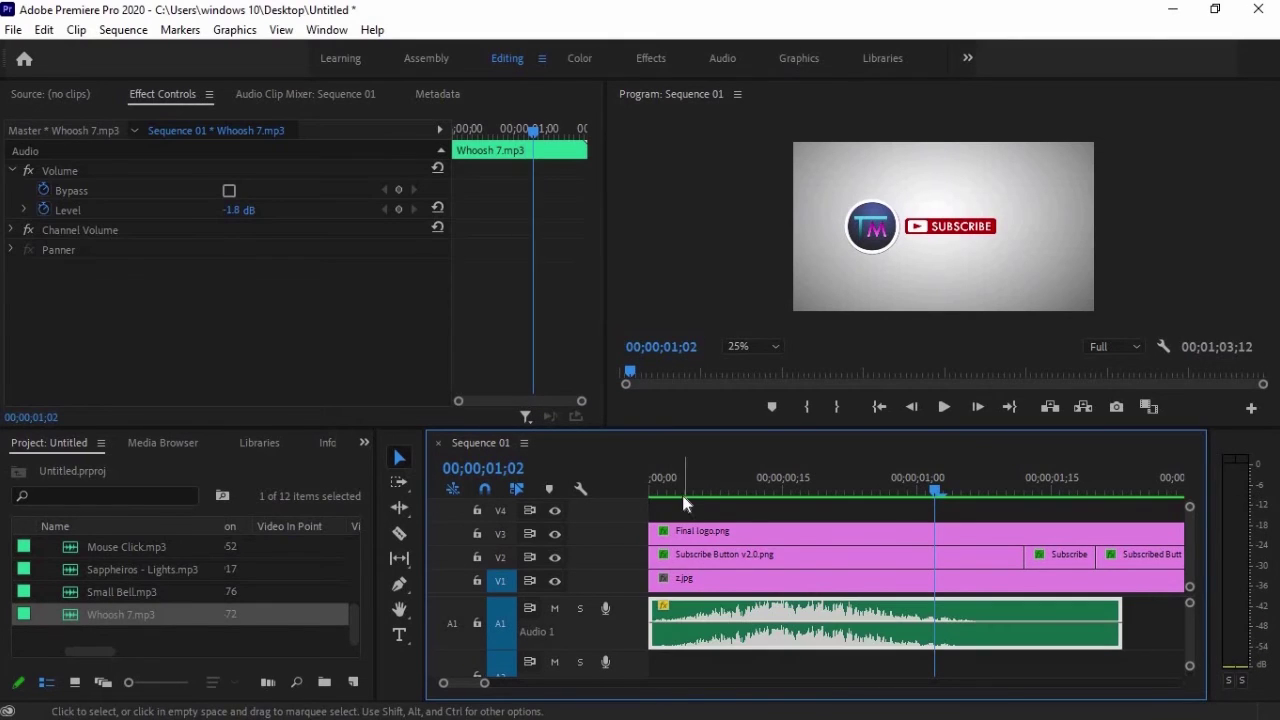
pyautogui.press('Home')
pyautogui.press('space')
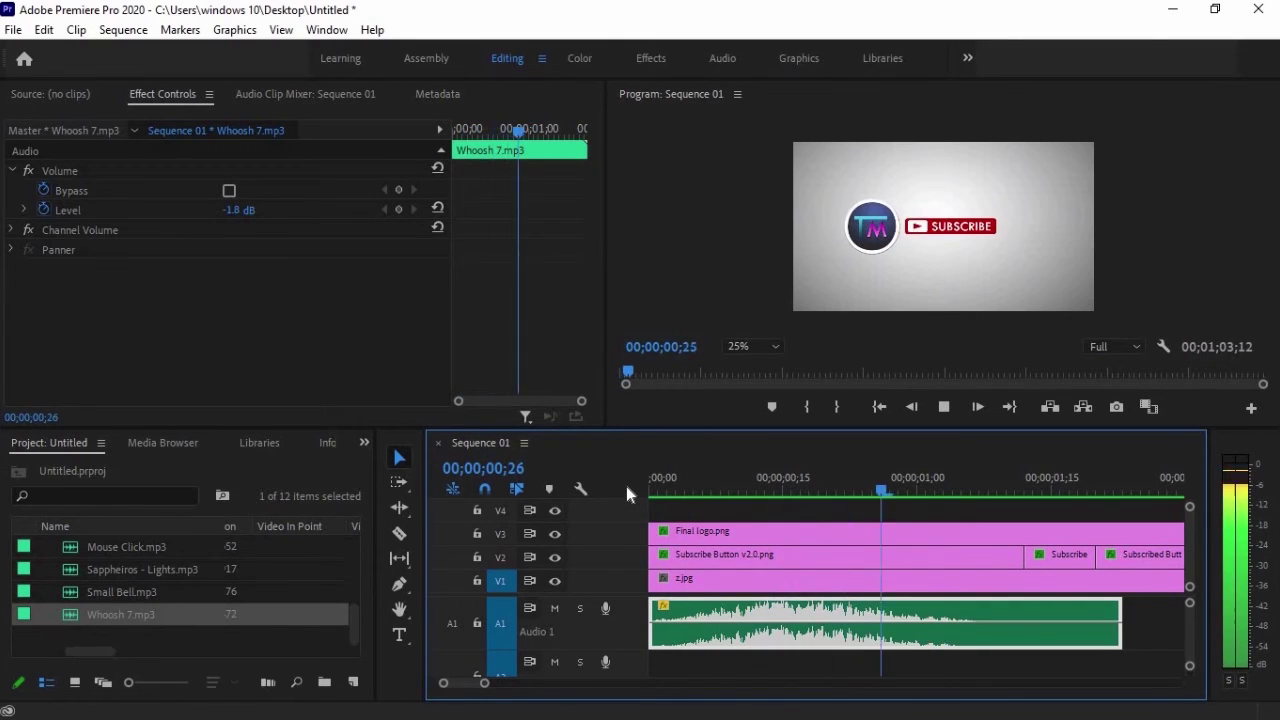
pyautogui.press('space')
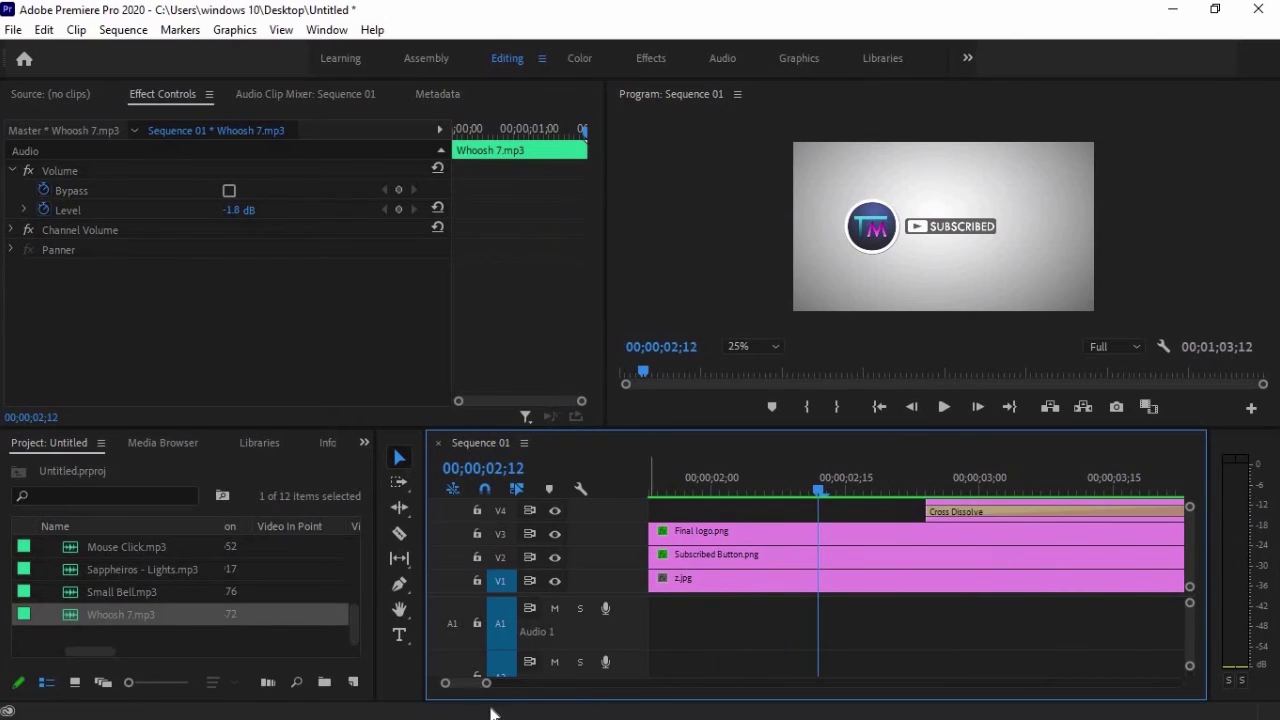
# - Add Mouse Click.mp3 after the whoosh on A1, razor off its head, and slide it left
pyautogui.moveTo(487, 686); pyautogui.dragTo(530, 686)
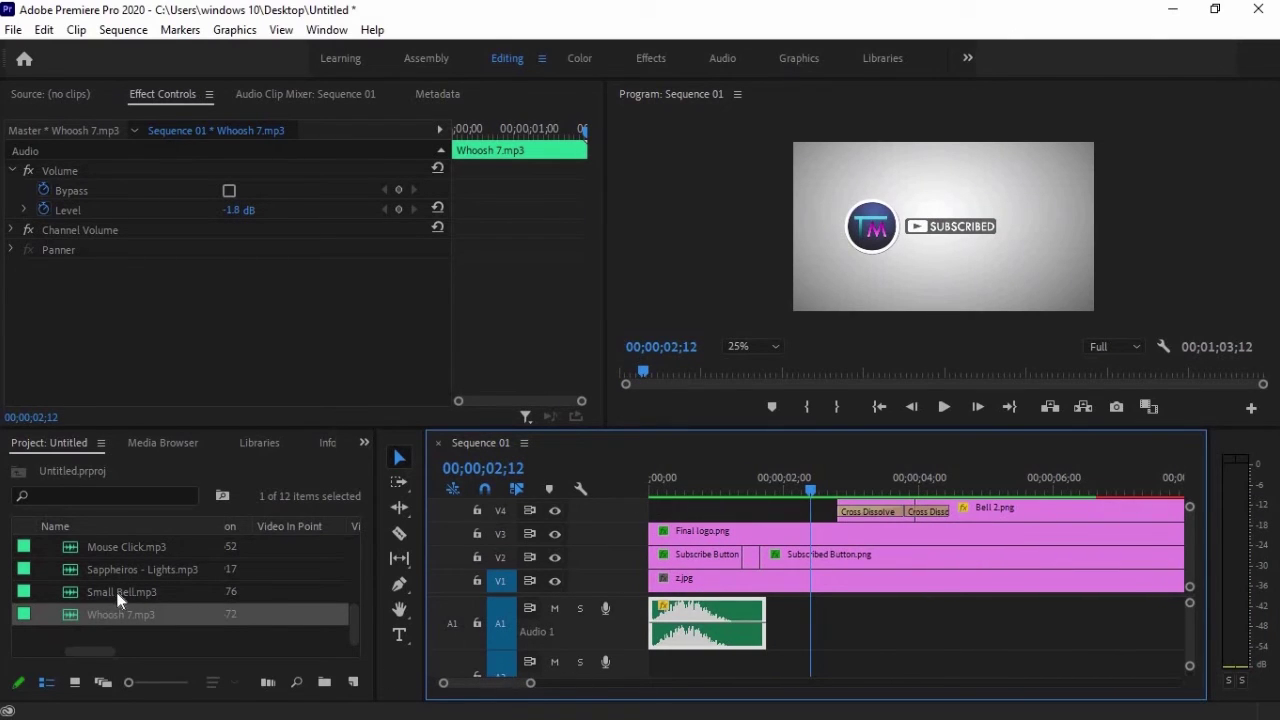
pyautogui.click(114, 550)
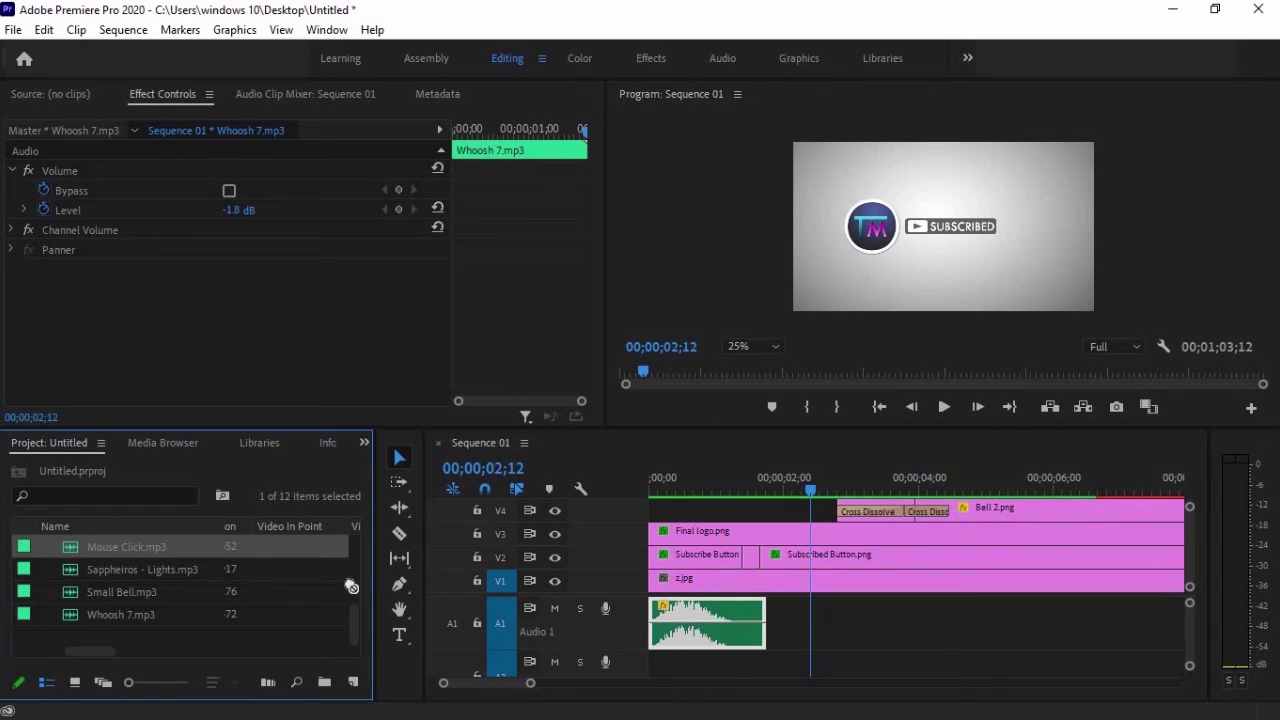
pyautogui.moveTo(351, 586); pyautogui.dragTo(778, 640)
pyautogui.press('=')
pyautogui.press('c')
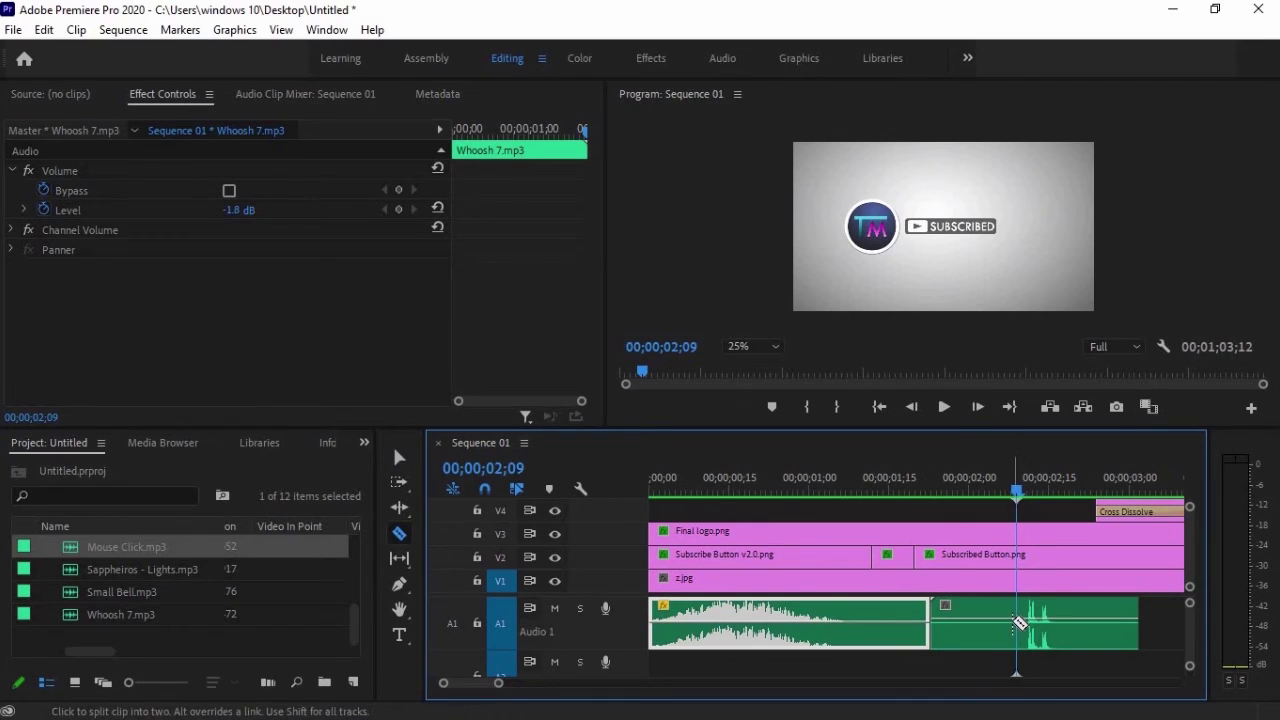
pyautogui.click(1017, 621)
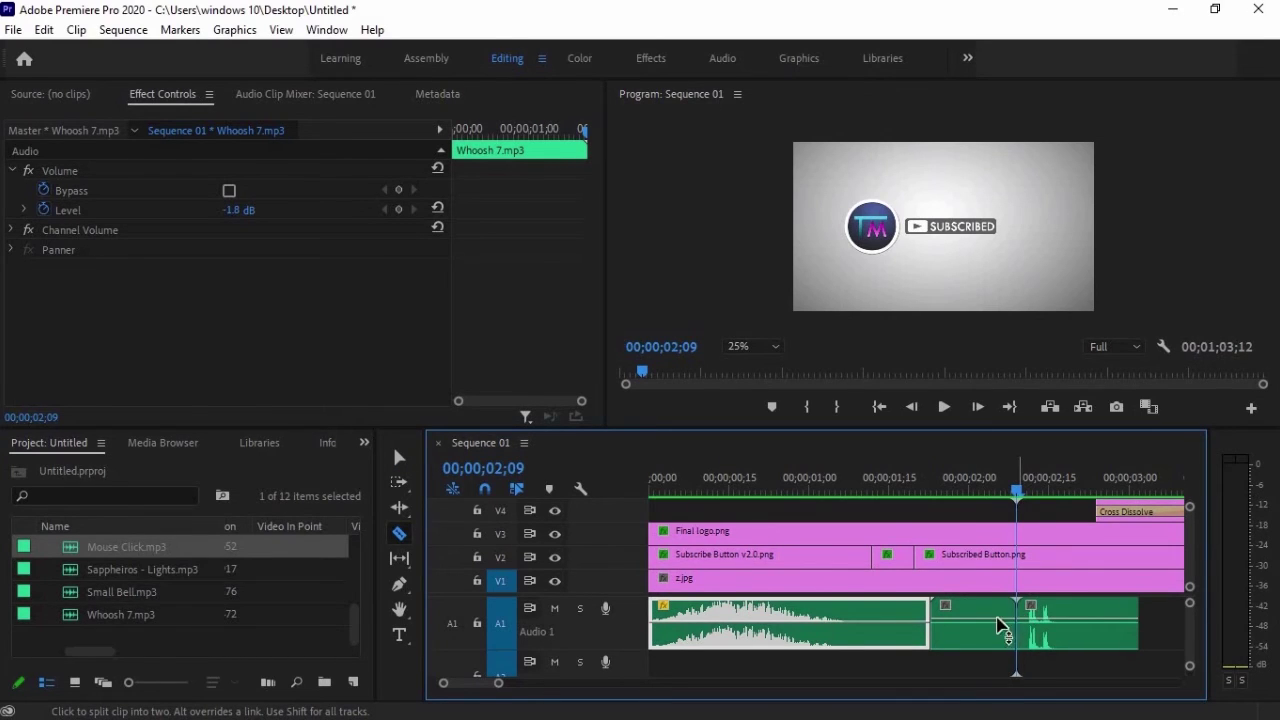
pyautogui.press('v')
pyautogui.click(982, 613)
pyautogui.press('Delete')
pyautogui.moveTo(1060, 625); pyautogui.dragTo(976, 625)
pyautogui.moveTo(802, 490); pyautogui.dragTo(632, 472)
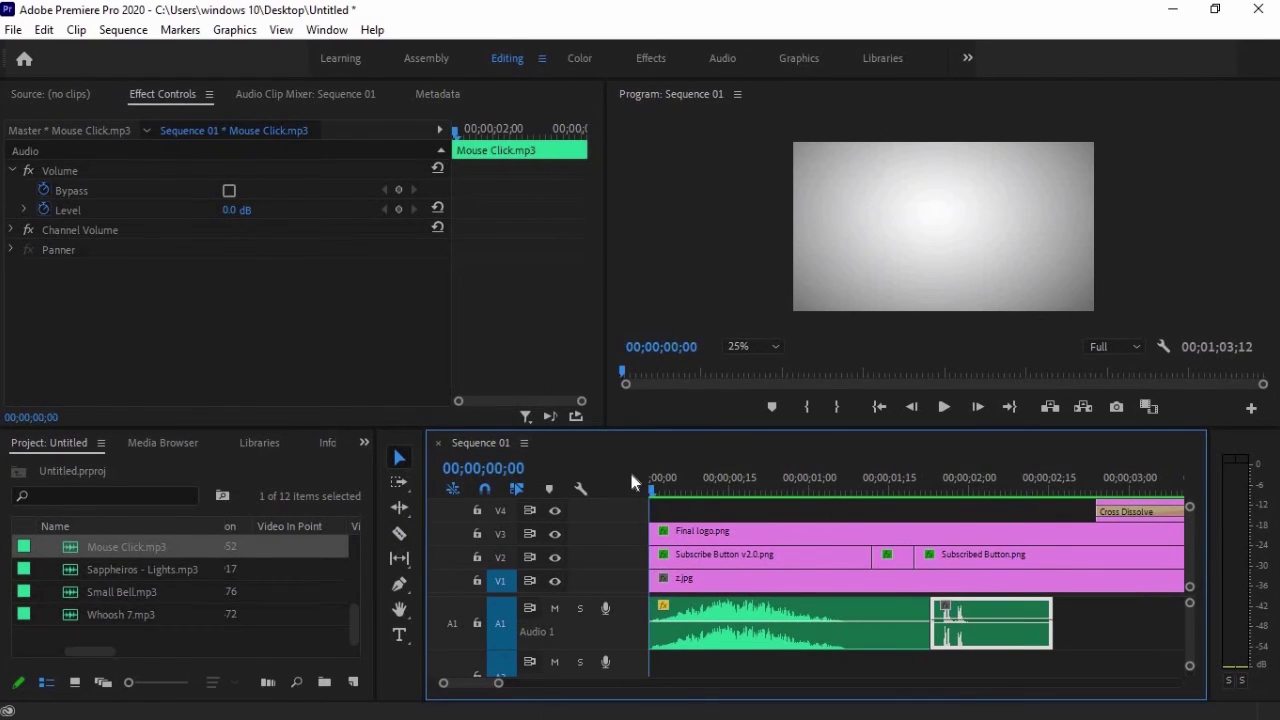
pyautogui.press('space')
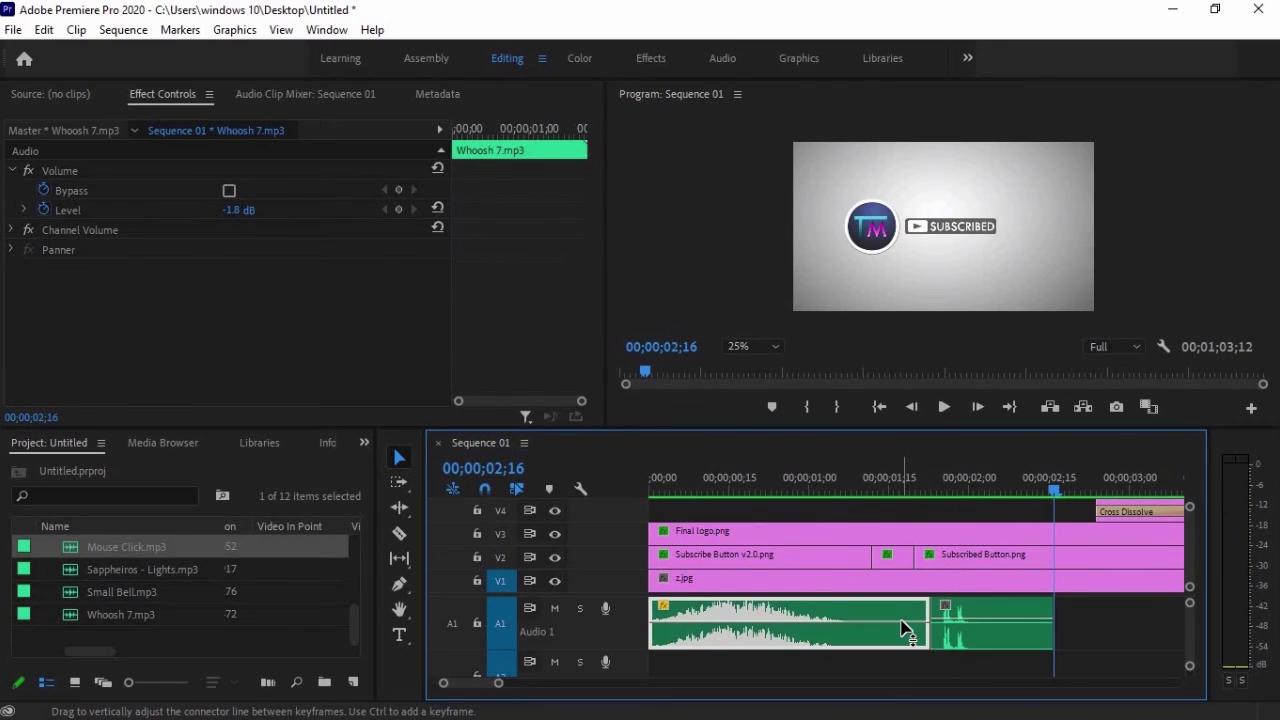
# - Shorten the whoosh clip's end and close the gap to the Mouse Click clip
pyautogui.moveTo(929, 628); pyautogui.dragTo(903, 628)
pyautogui.click(918, 628)
pyautogui.moveTo(982, 623); pyautogui.dragTo(958, 623)
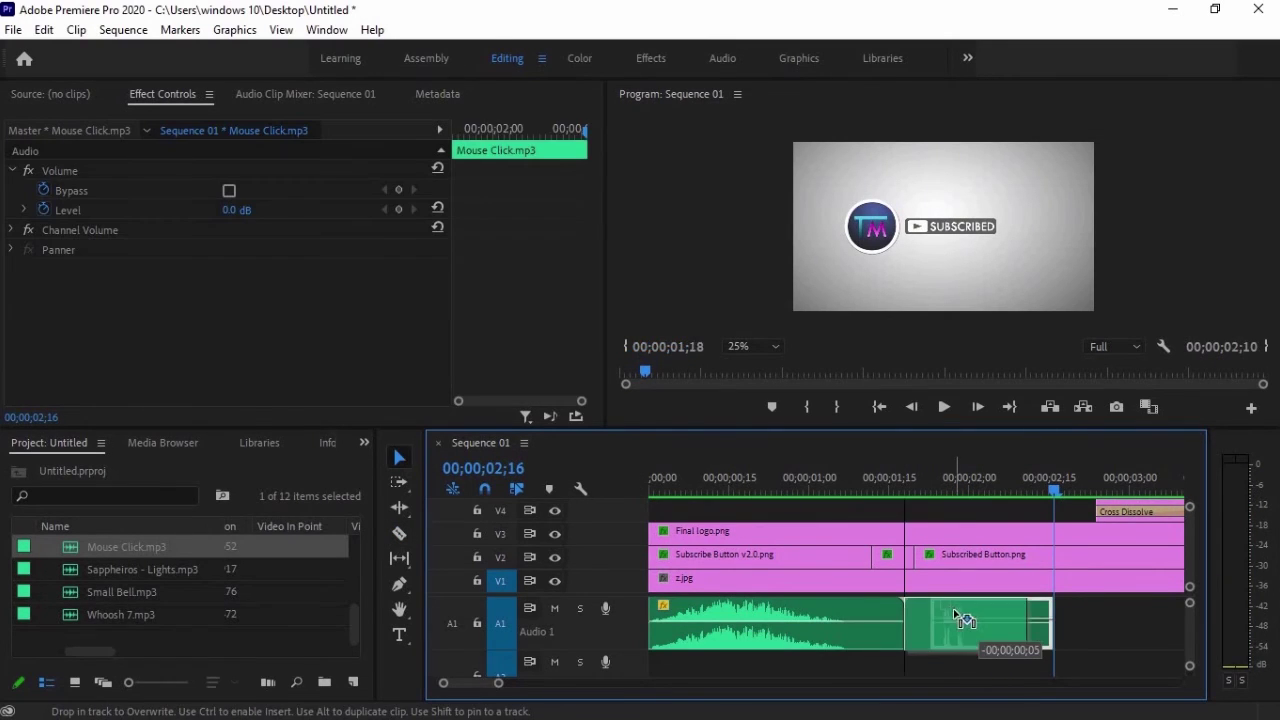
pyautogui.click(677, 470)
pyautogui.press('space')
pyautogui.press('space')
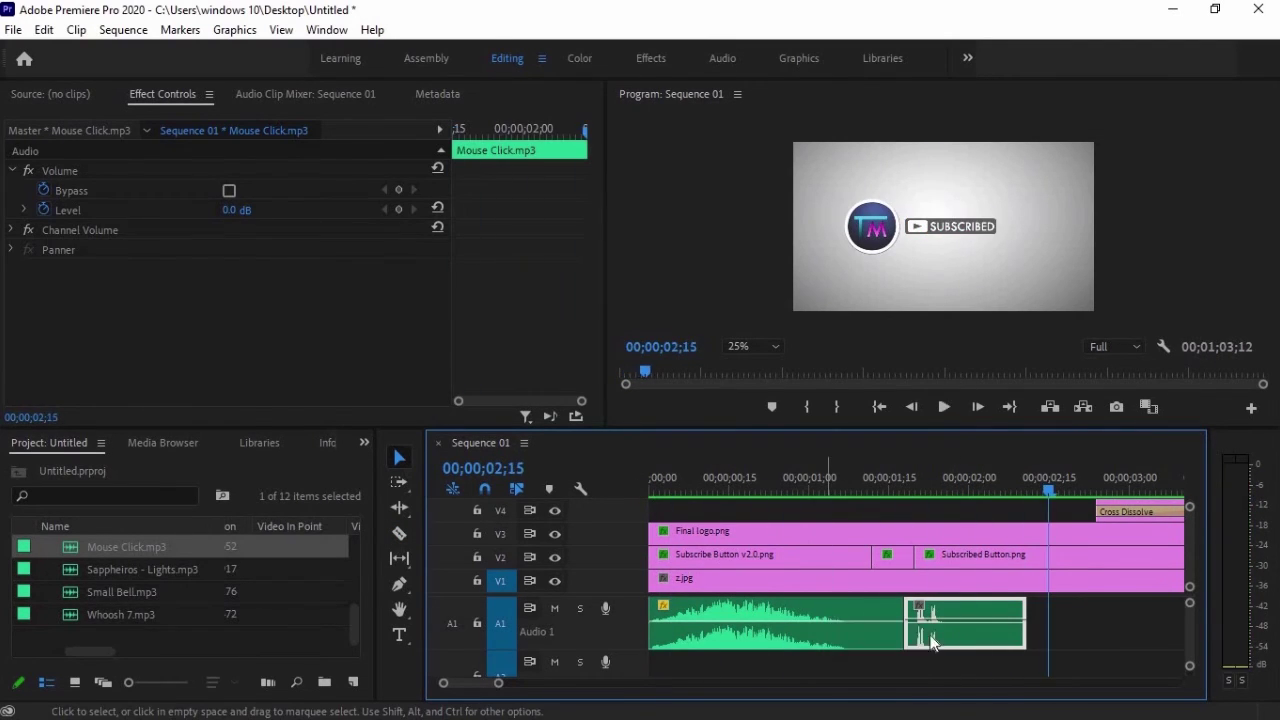
# - Snap the Mouse Click clip against the whoosh, replay, and drop Small Bell.mp3 onto the timeline
pyautogui.click(870, 620)
pyautogui.press('c')
pyautogui.press('v')
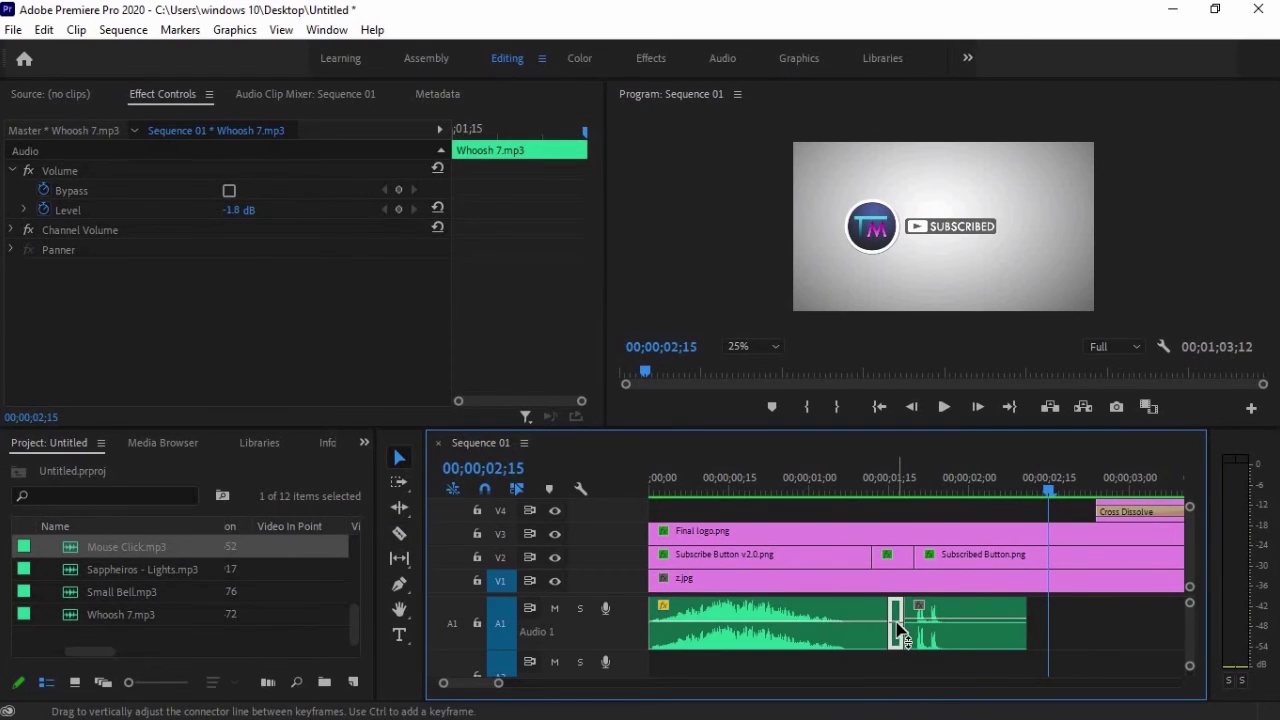
pyautogui.click(932, 618)
pyautogui.click(948, 623)
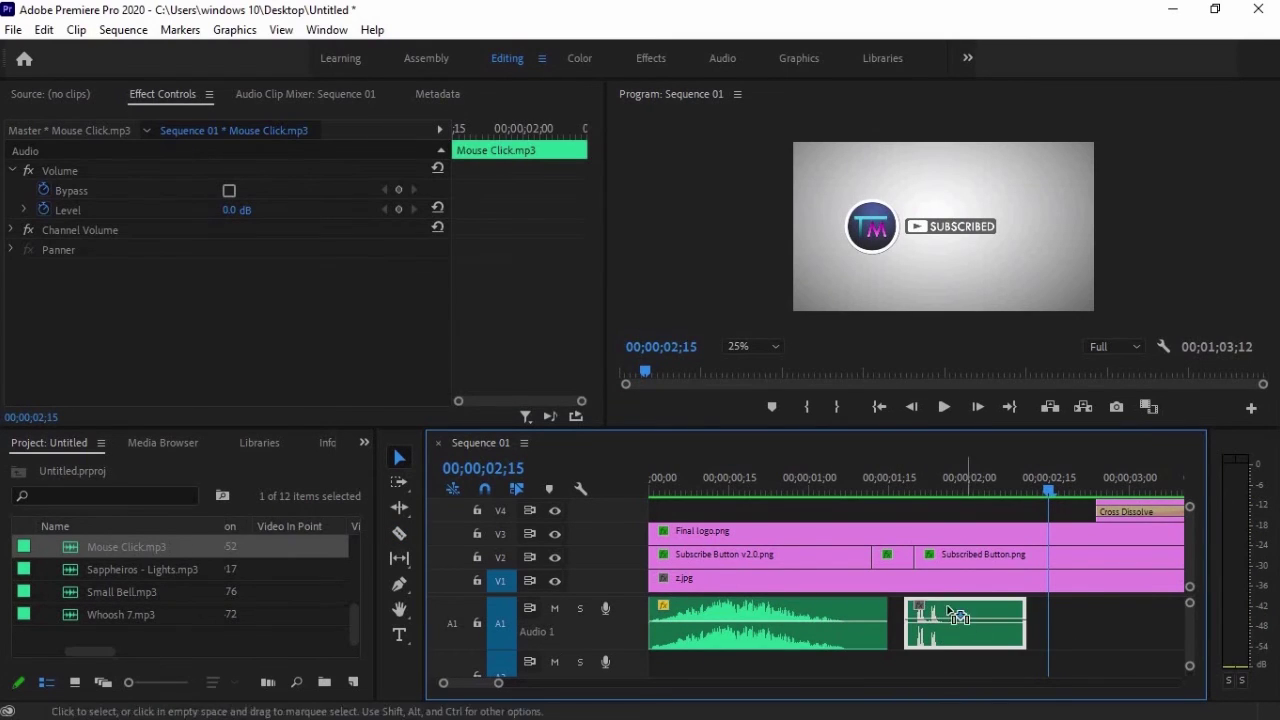
pyautogui.moveTo(950, 623); pyautogui.dragTo(934, 623)
pyautogui.press('Home')
pyautogui.press('space')
pyautogui.press('-')
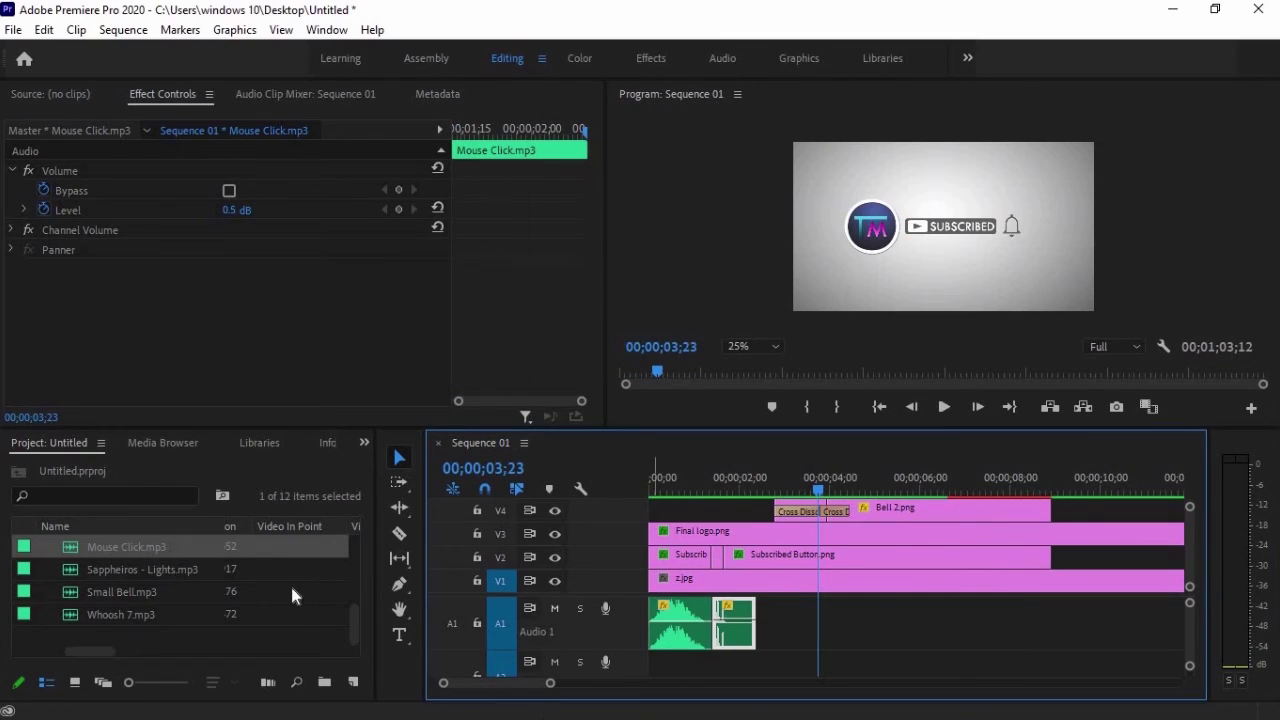
pyautogui.moveTo(106, 596); pyautogui.dragTo(832, 616)
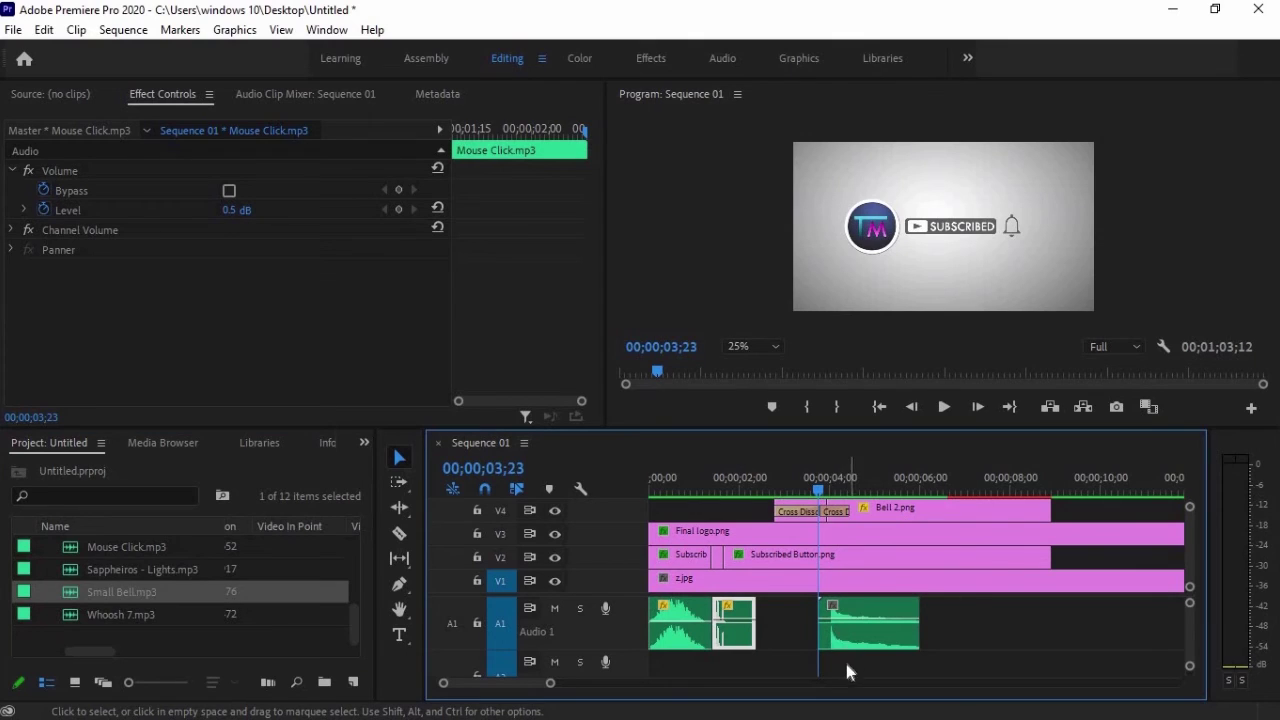
# - Razor off the Small Bell clip's silent head and line it up with the playhead
pyautogui.moveTo(549, 687); pyautogui.dragTo(499, 684)
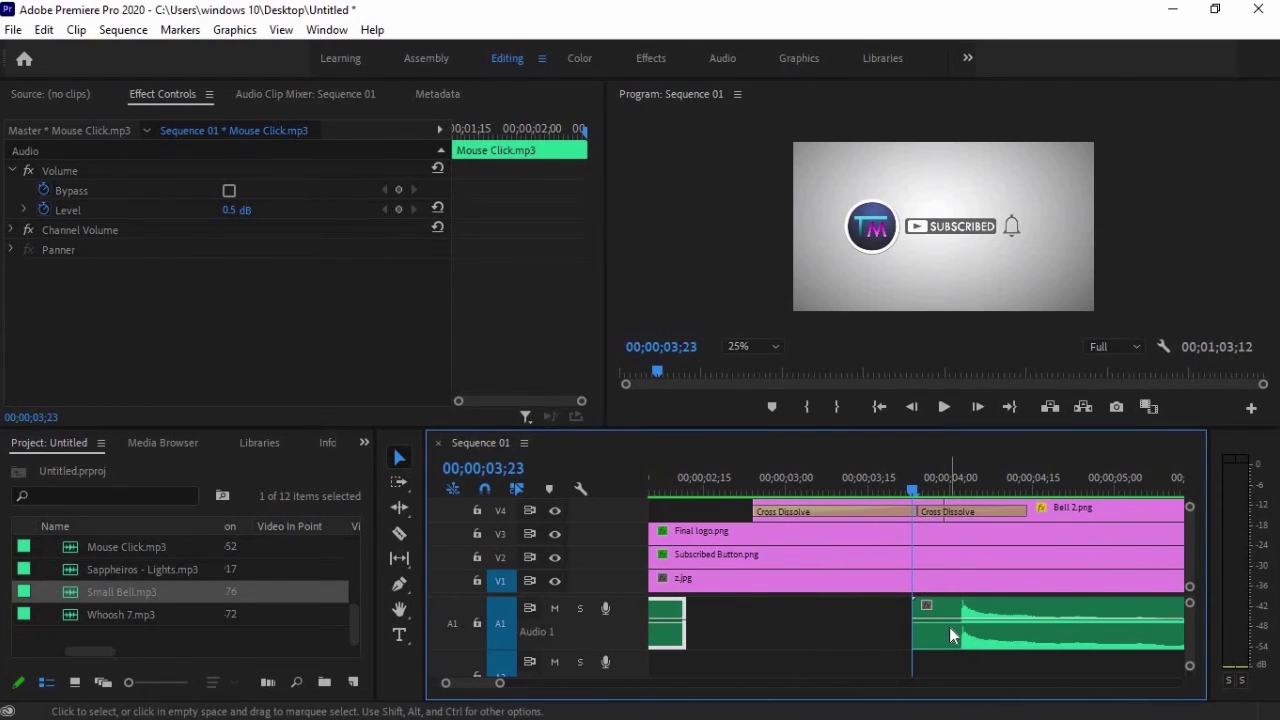
pyautogui.press('c')
pyautogui.click(944, 615)
pyautogui.press('v')
pyautogui.click(928, 620)
pyautogui.press('Delete')
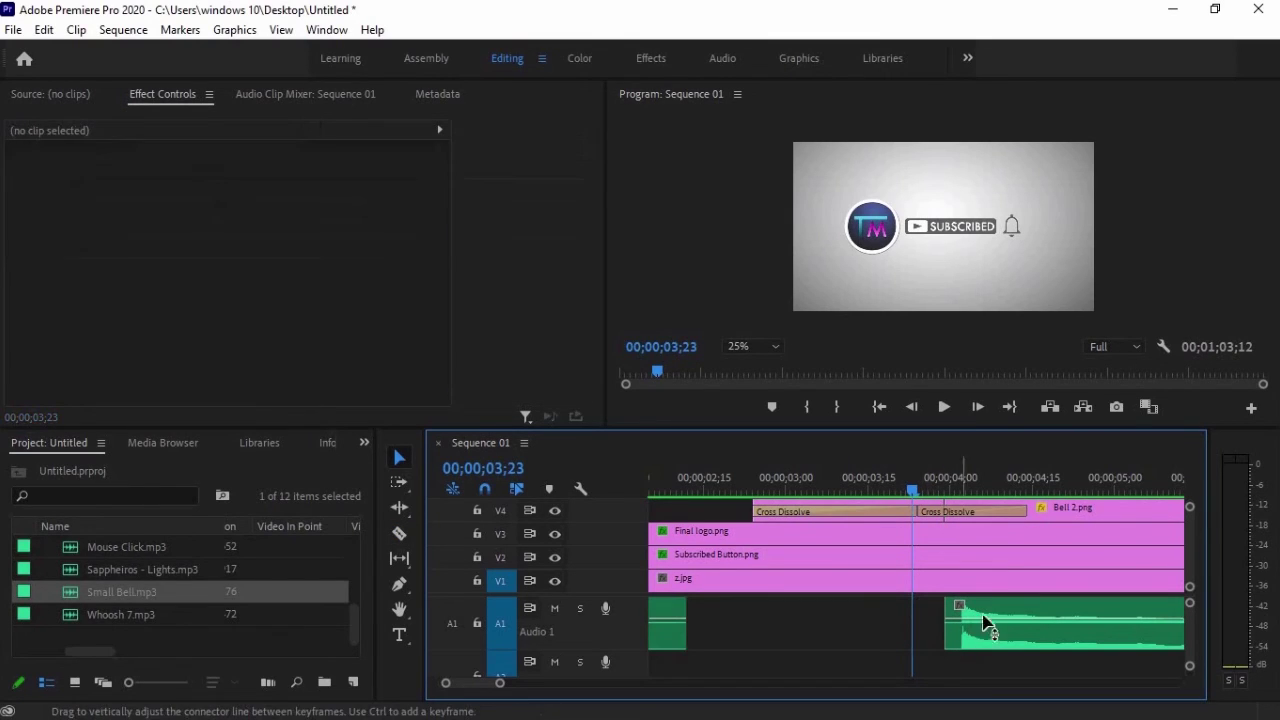
pyautogui.moveTo(986, 620); pyautogui.dragTo(956, 624)
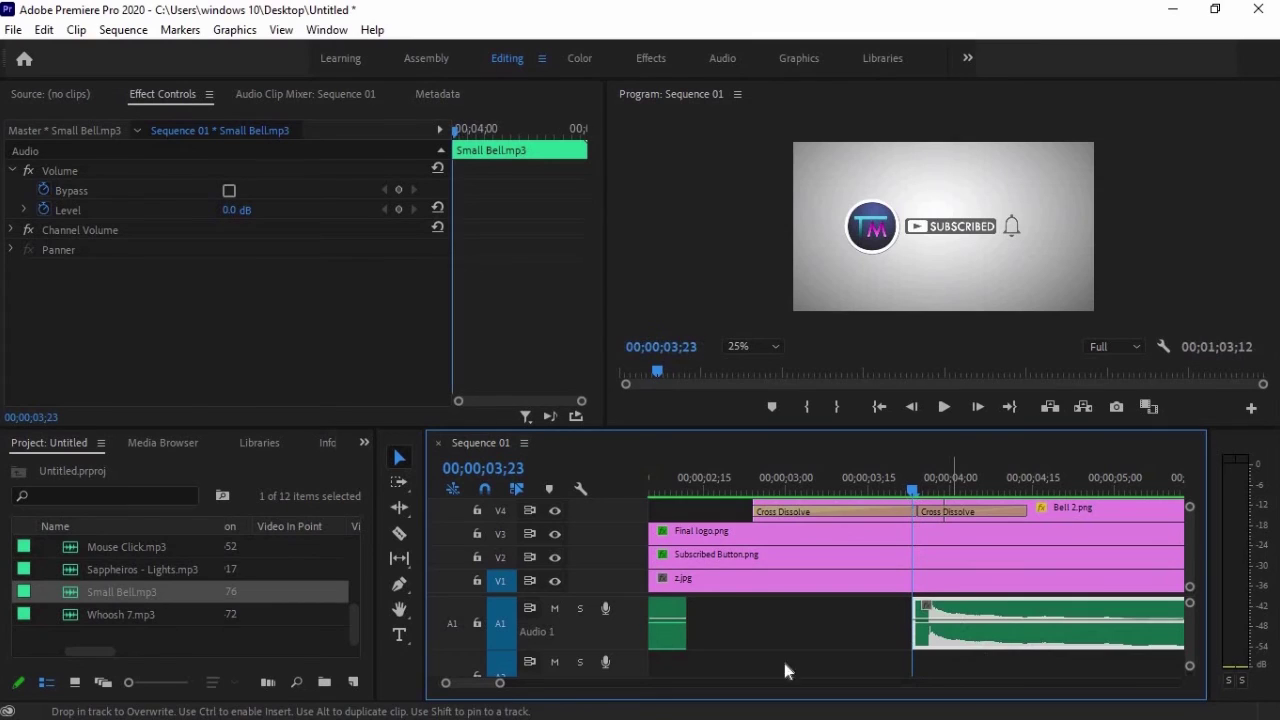
pyautogui.moveTo(502, 686); pyautogui.dragTo(569, 684)
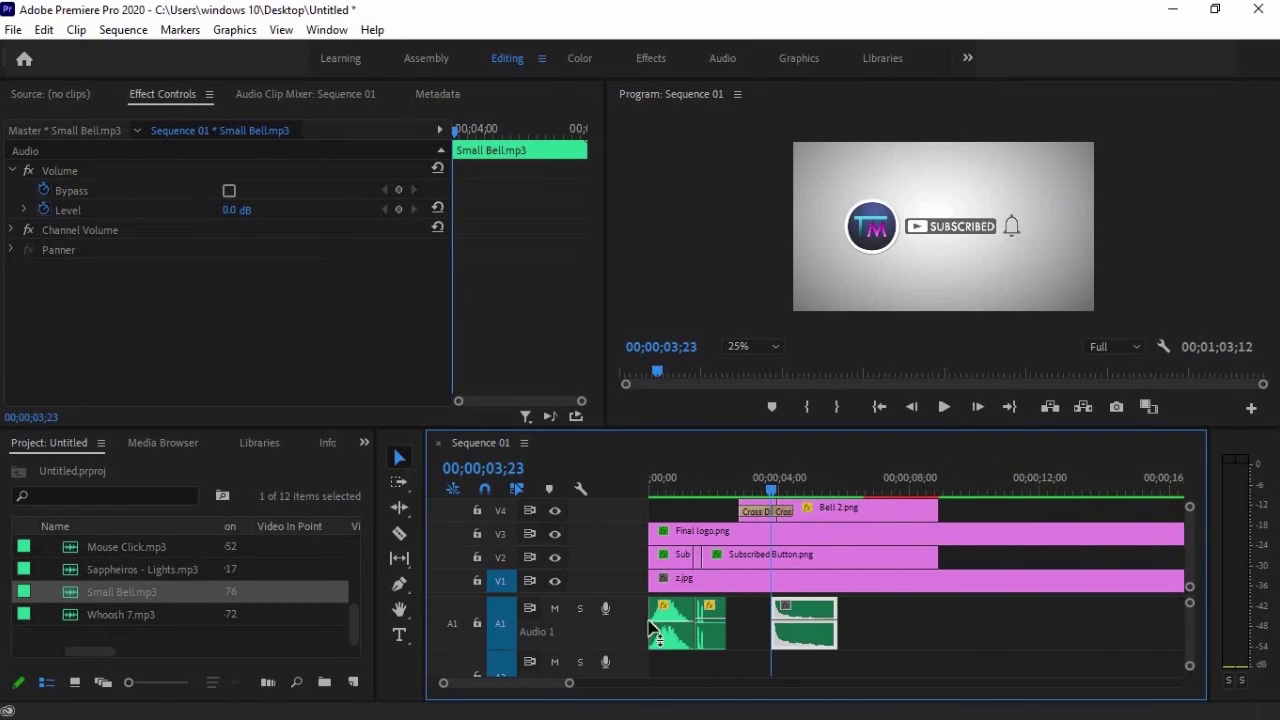
pyautogui.press('space')
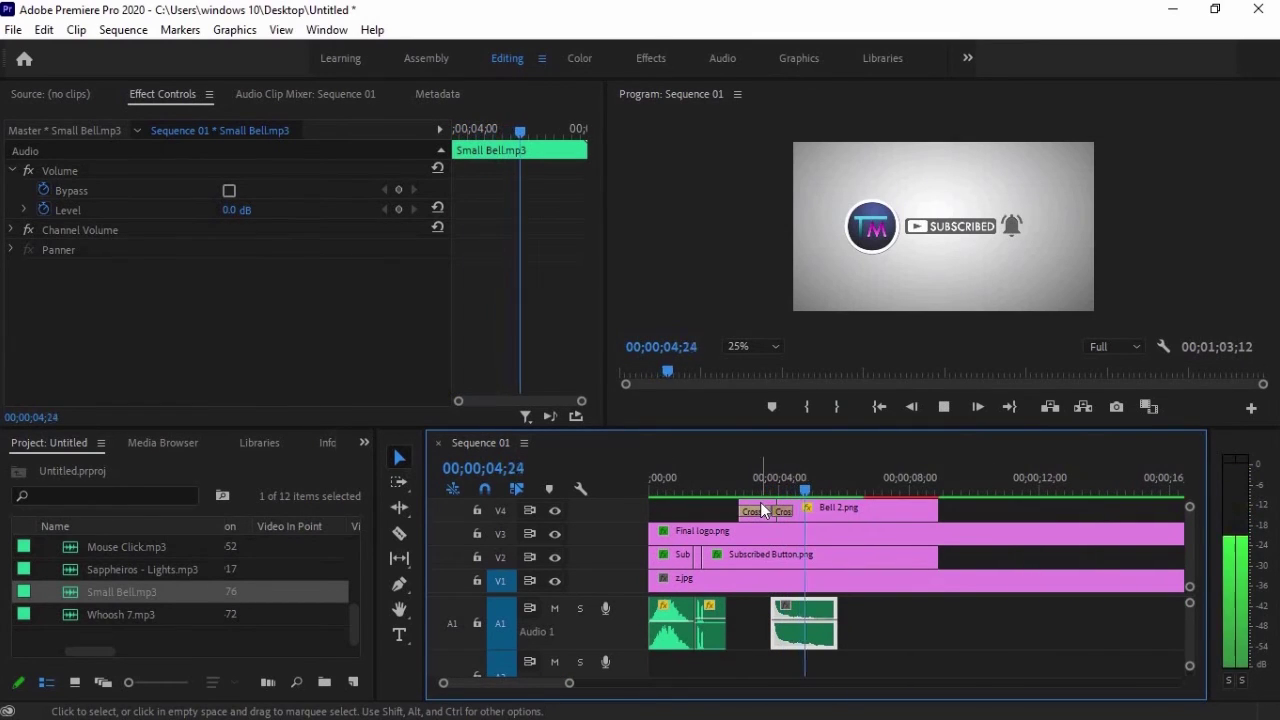
pyautogui.press('space')
pyautogui.press('Home')
pyautogui.press('space')
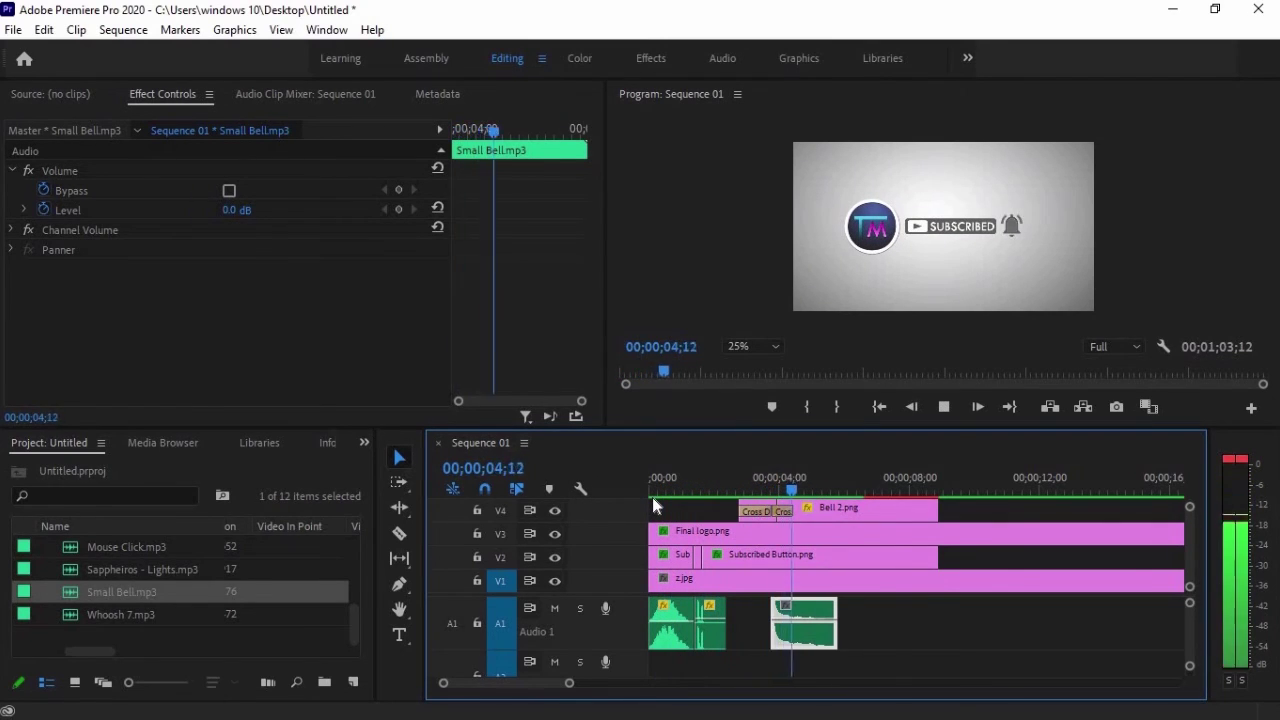
# - Shift the V4 bell graphic clips earlier and nudge Small Bell to match, then replay
pyautogui.moveTo(984, 510); pyautogui.dragTo(731, 510)
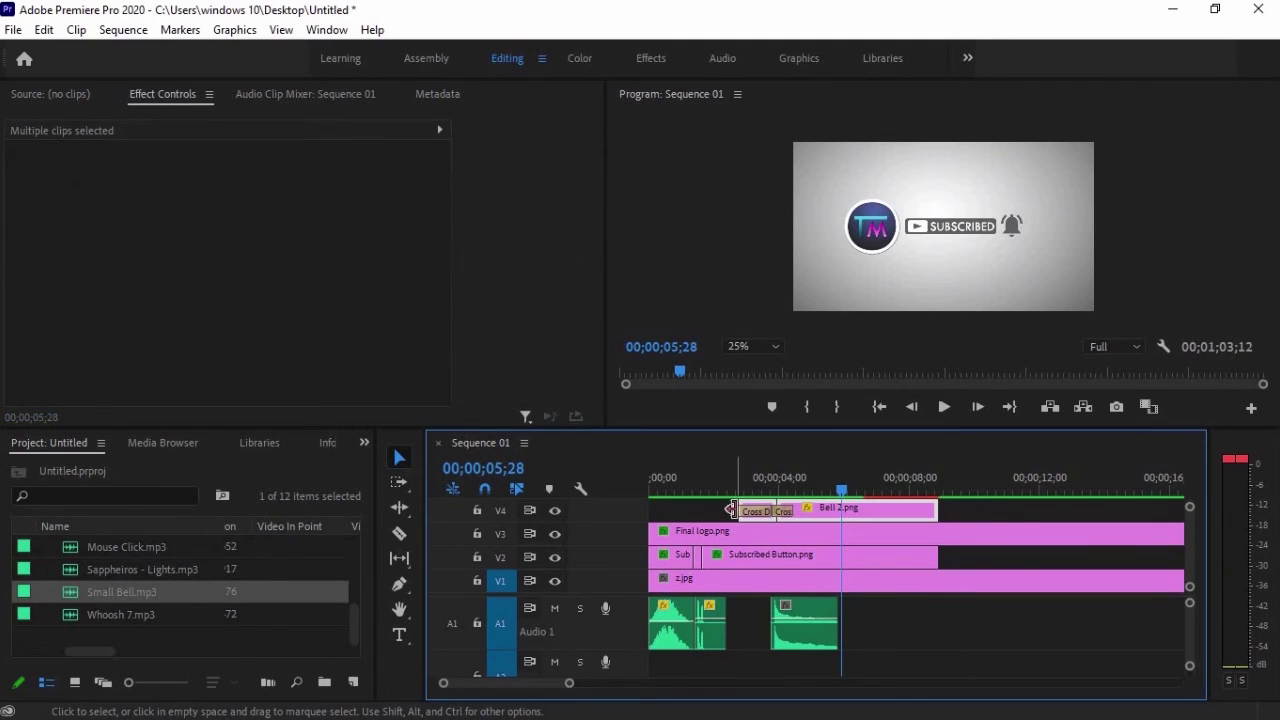
pyautogui.moveTo(980, 512); pyautogui.dragTo(779, 511)
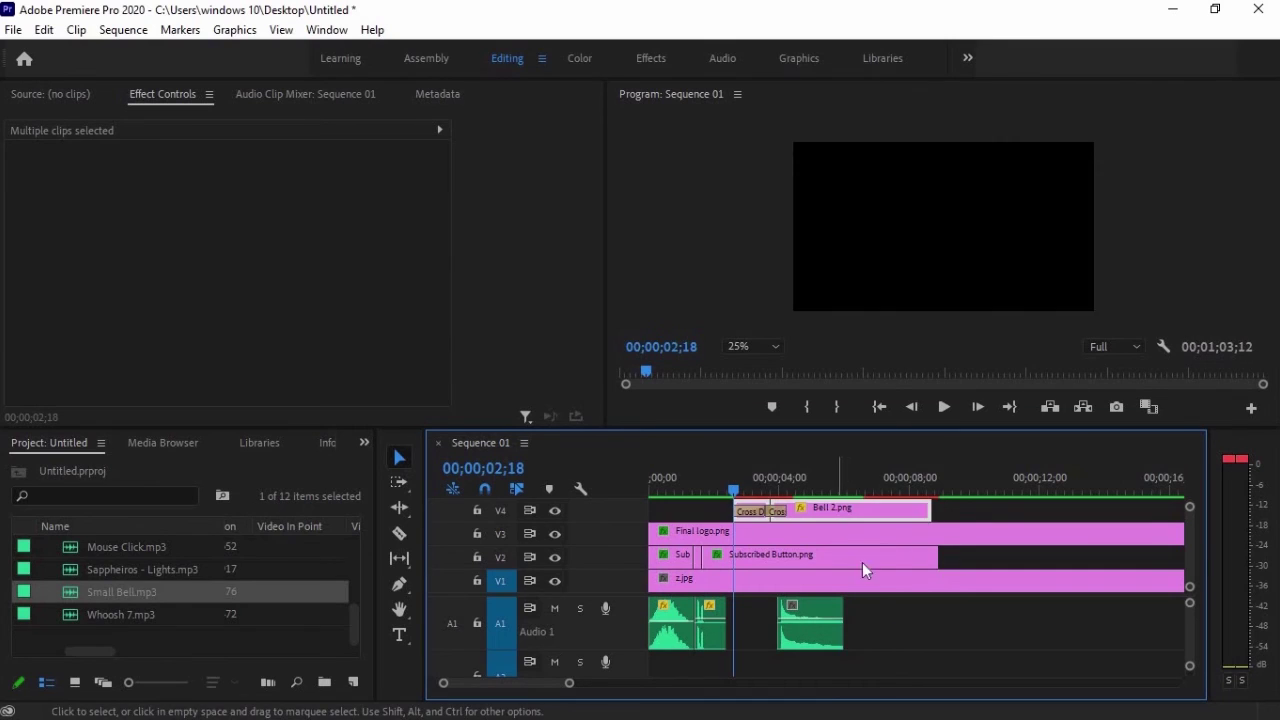
pyautogui.click(765, 487)
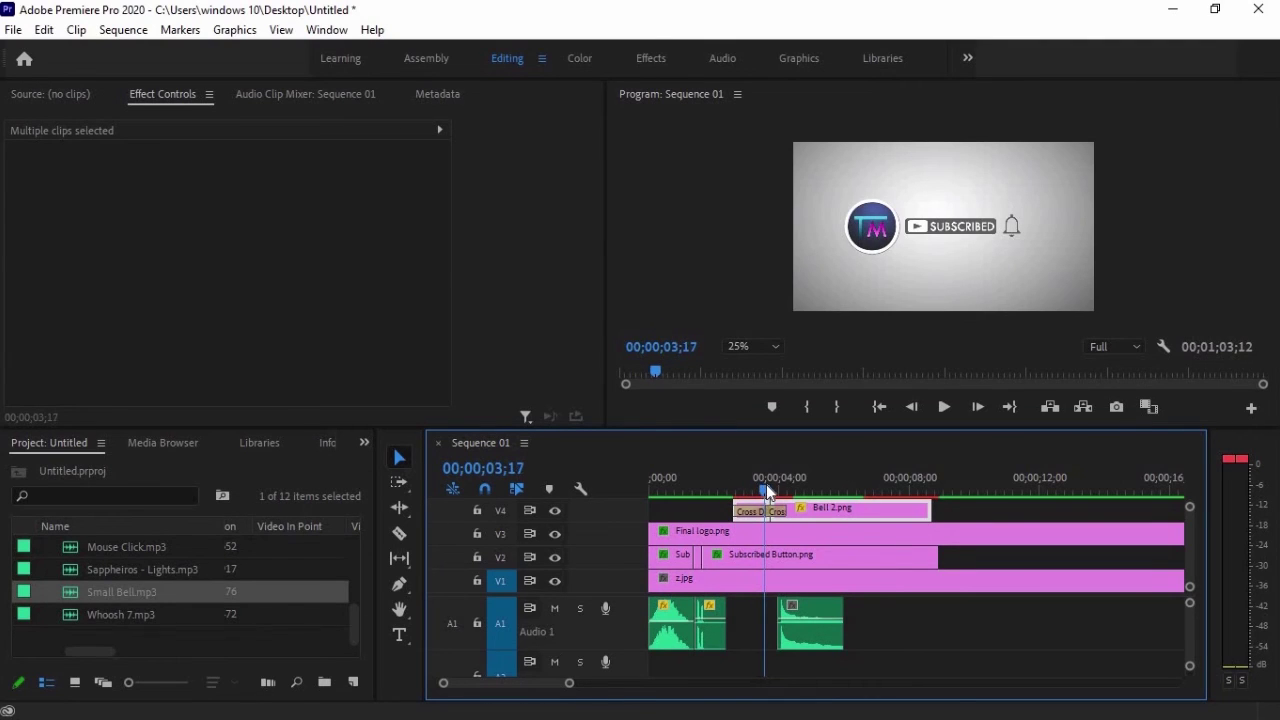
pyautogui.moveTo(810, 625); pyautogui.dragTo(799, 625)
pyautogui.moveTo(696, 486); pyautogui.dragTo(644, 488)
pyautogui.press('space')
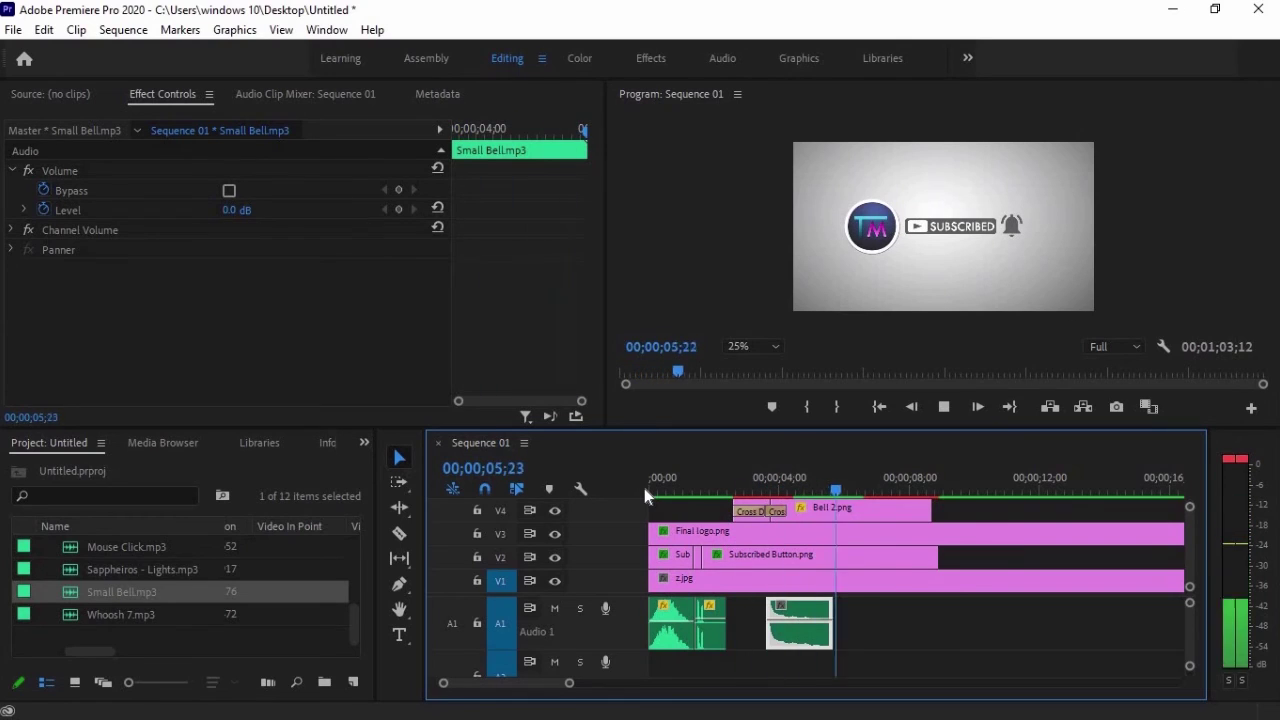
pyautogui.press('space')
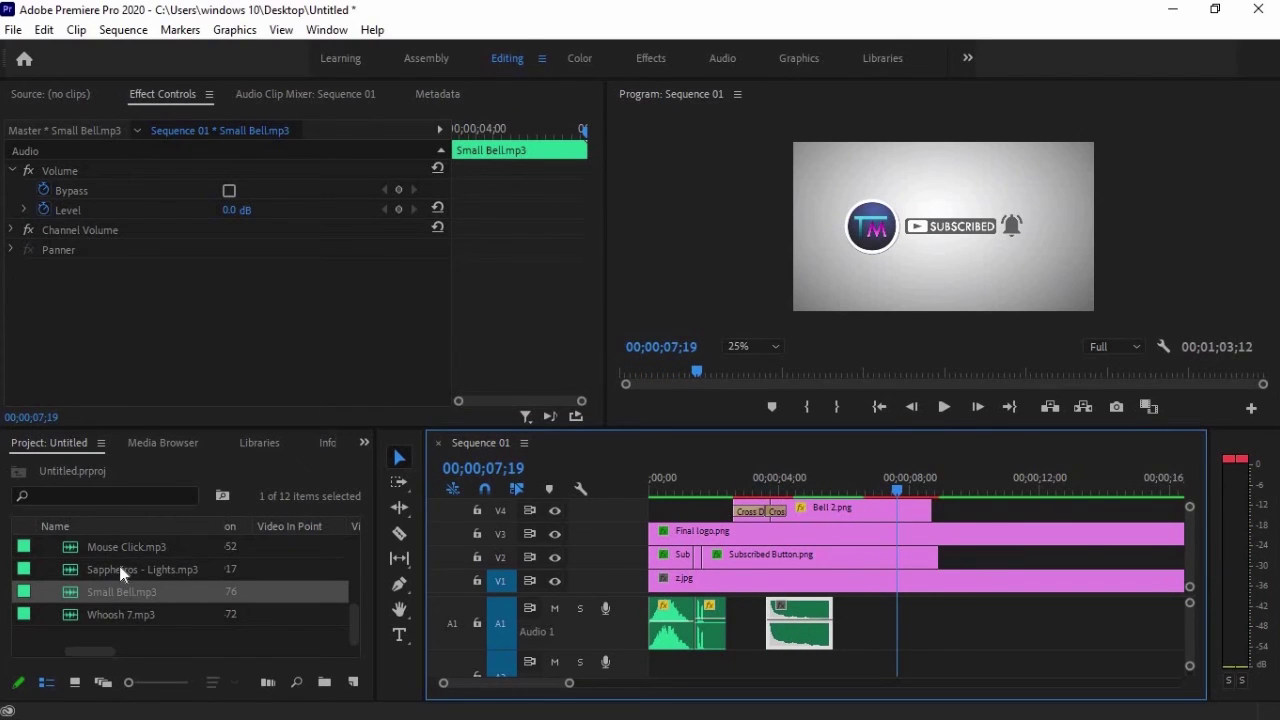
# - Add Sapphieros - Lights.mp3 to A2, cut away a piece, and move it to the start
pyautogui.click(119, 568)
pyautogui.moveTo(555, 632); pyautogui.dragTo(663, 672)
pyautogui.moveTo(572, 684); pyautogui.dragTo(923, 686)
pyautogui.press('c')
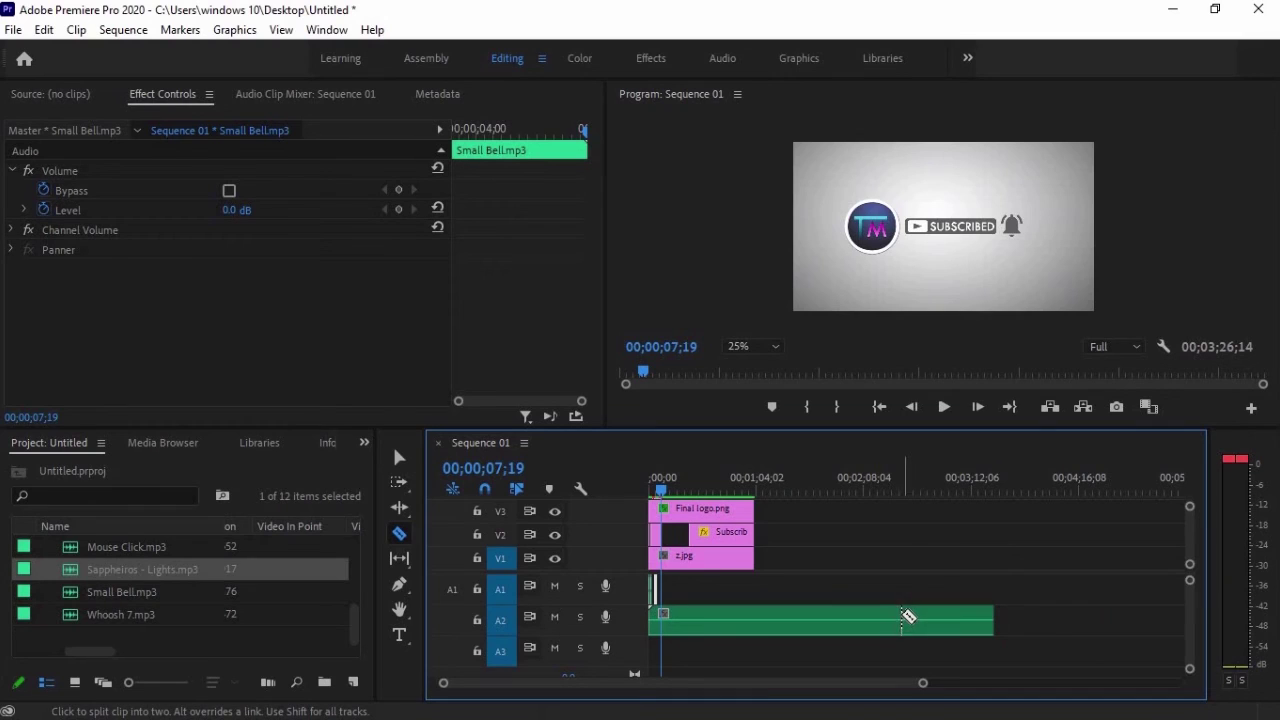
pyautogui.click(893, 620)
pyautogui.press('v')
pyautogui.click(827, 612)
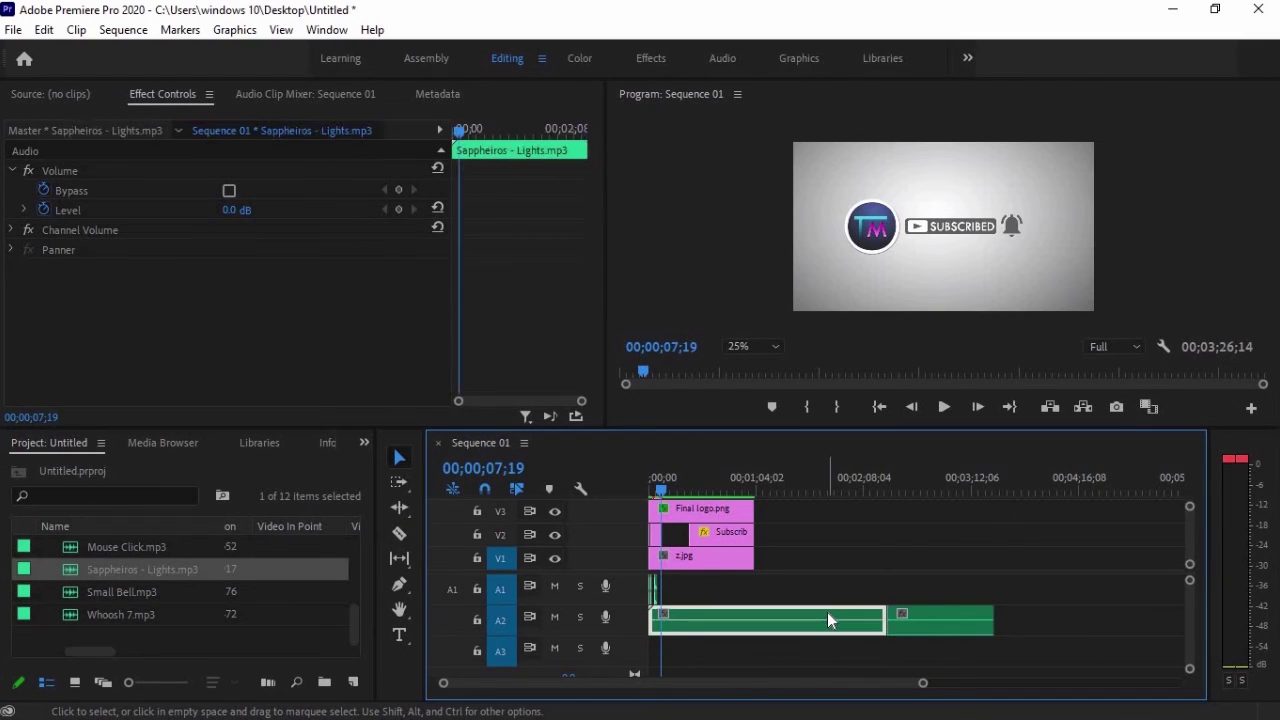
pyautogui.press('Delete')
pyautogui.moveTo(905, 620); pyautogui.dragTo(669, 620)
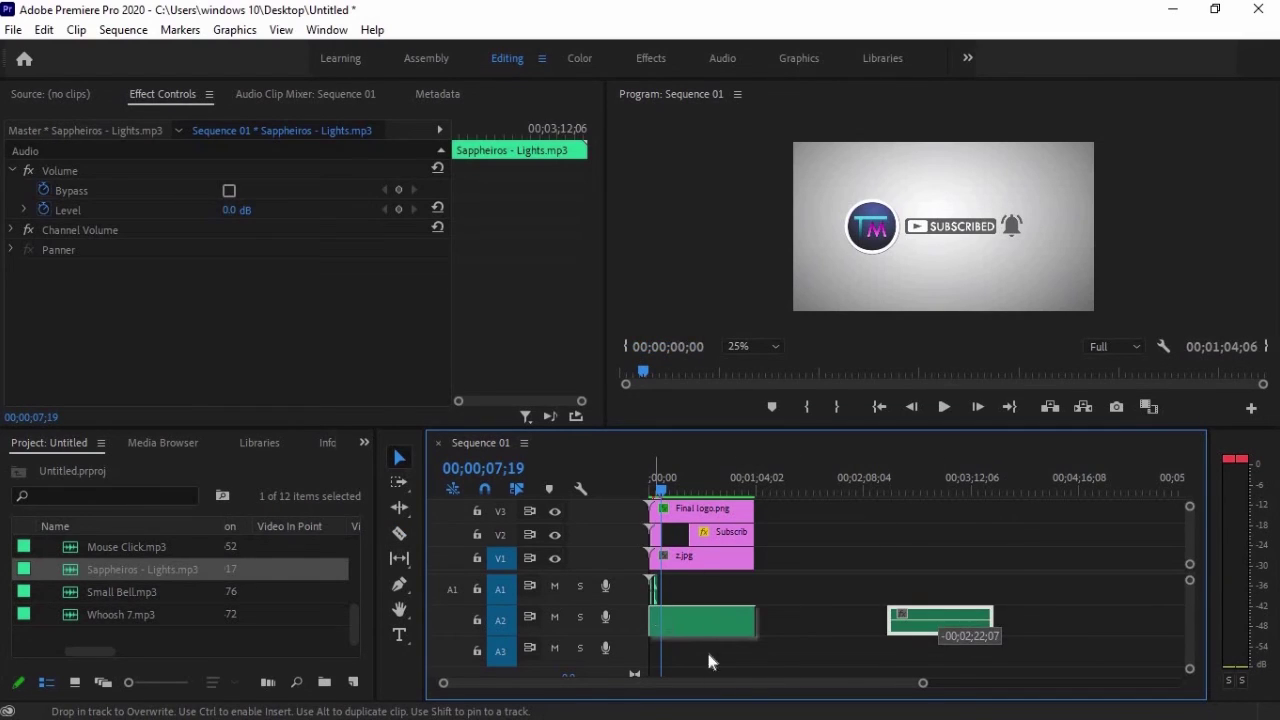
# - Razor off more of the music's opening and move the remainder back to the sequence start
pyautogui.moveTo(883, 688); pyautogui.dragTo(791, 690)
pyautogui.press('c')
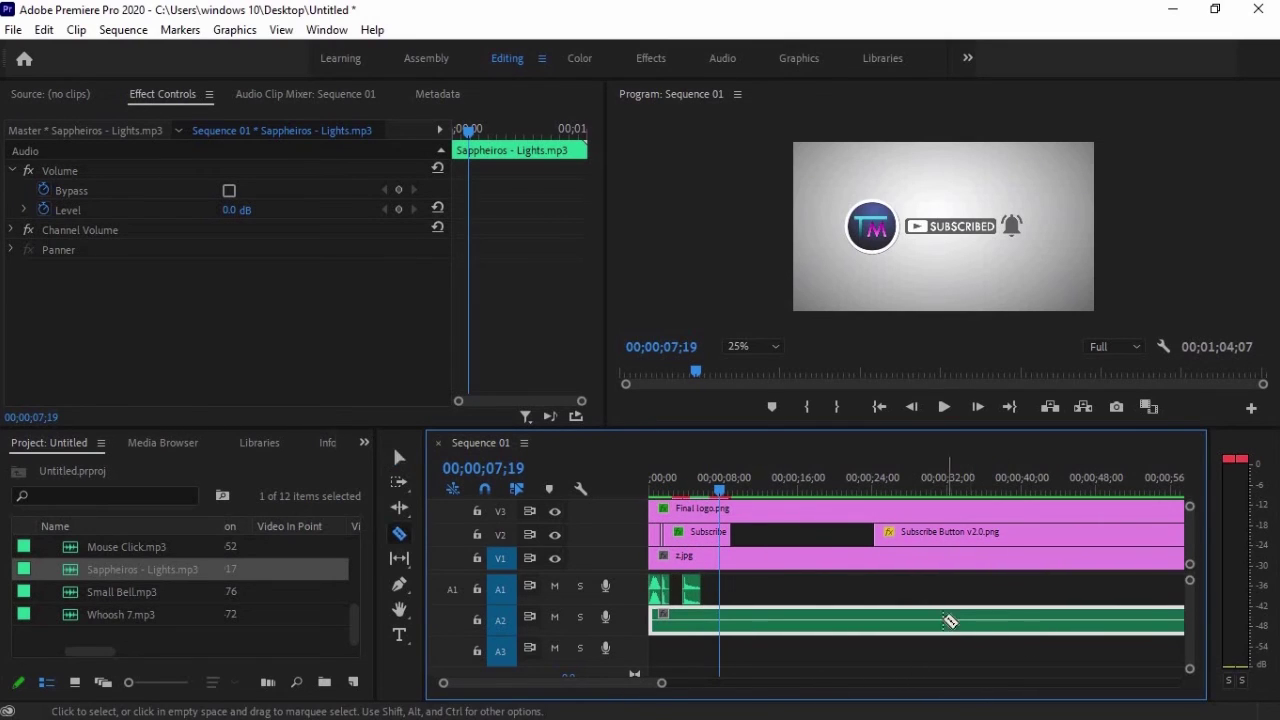
pyautogui.click(938, 620)
pyautogui.press('v')
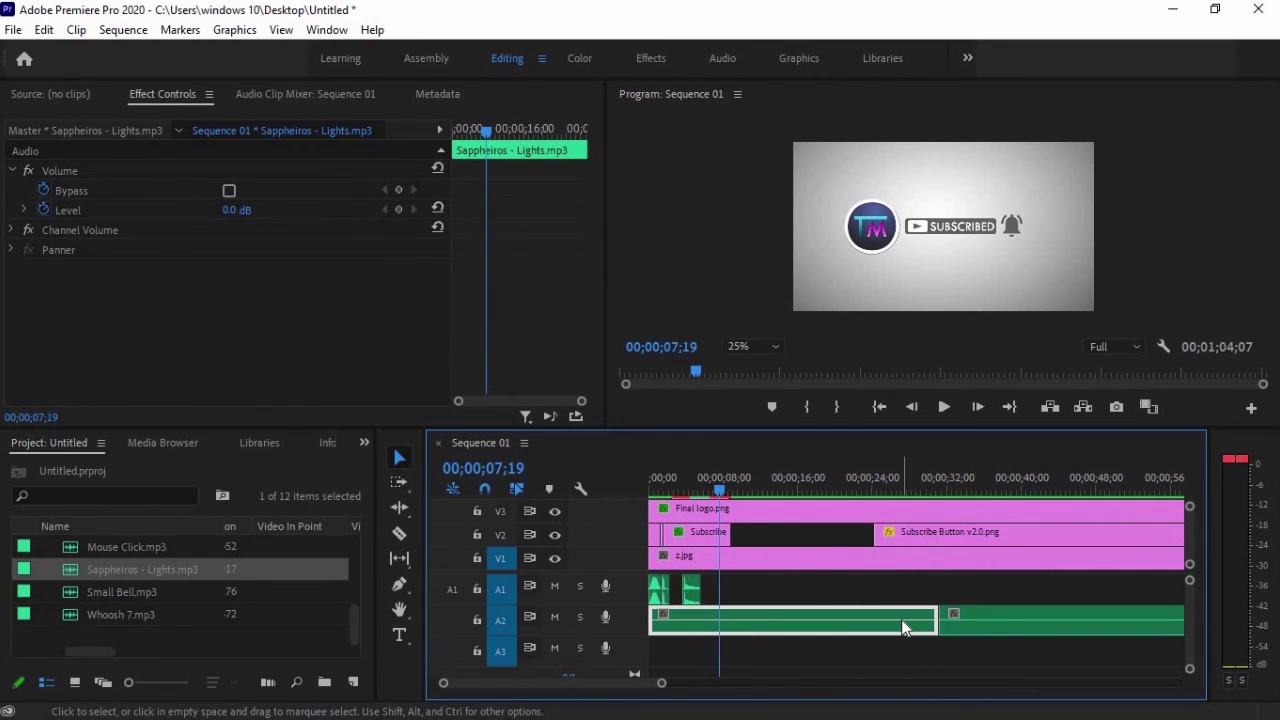
pyautogui.press('Delete')
pyautogui.moveTo(1005, 618); pyautogui.dragTo(716, 632)
pyautogui.moveTo(661, 683); pyautogui.dragTo(576, 683)
pyautogui.click(882, 490)
# - Delete the video past 00;00;08;21 and review the outro up to that point
pyautogui.press('c')
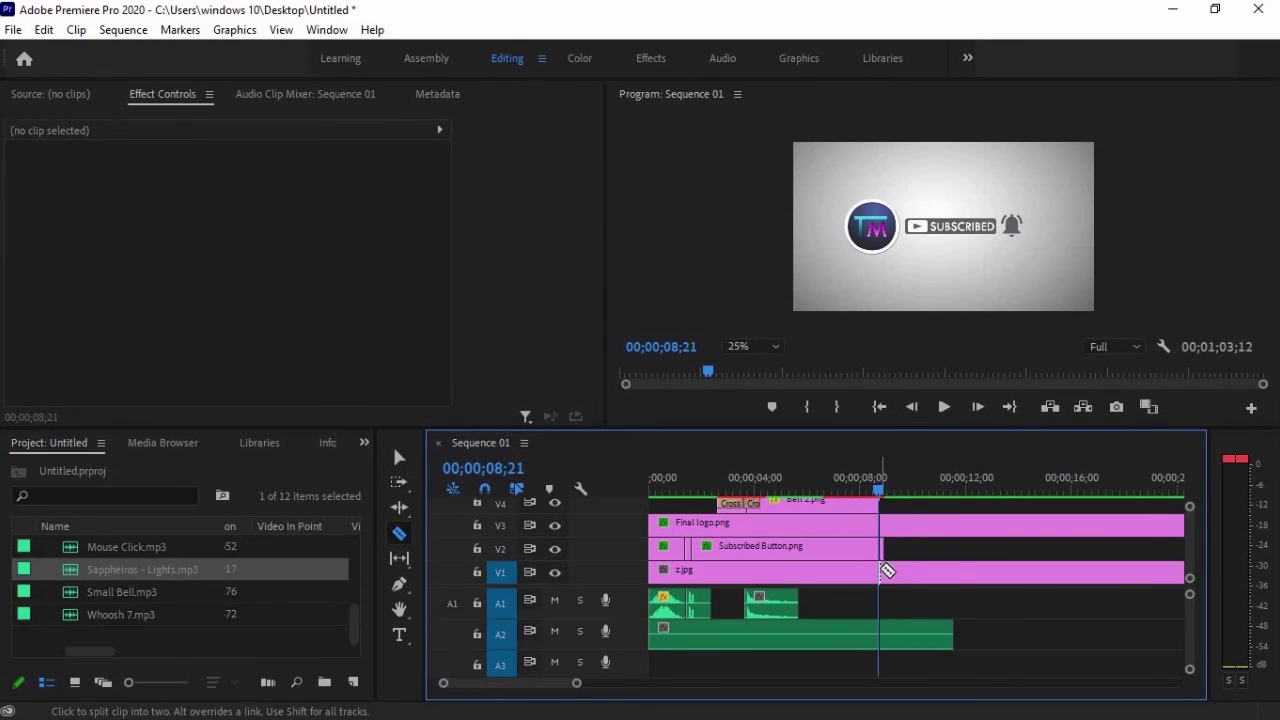
pyautogui.press('v')
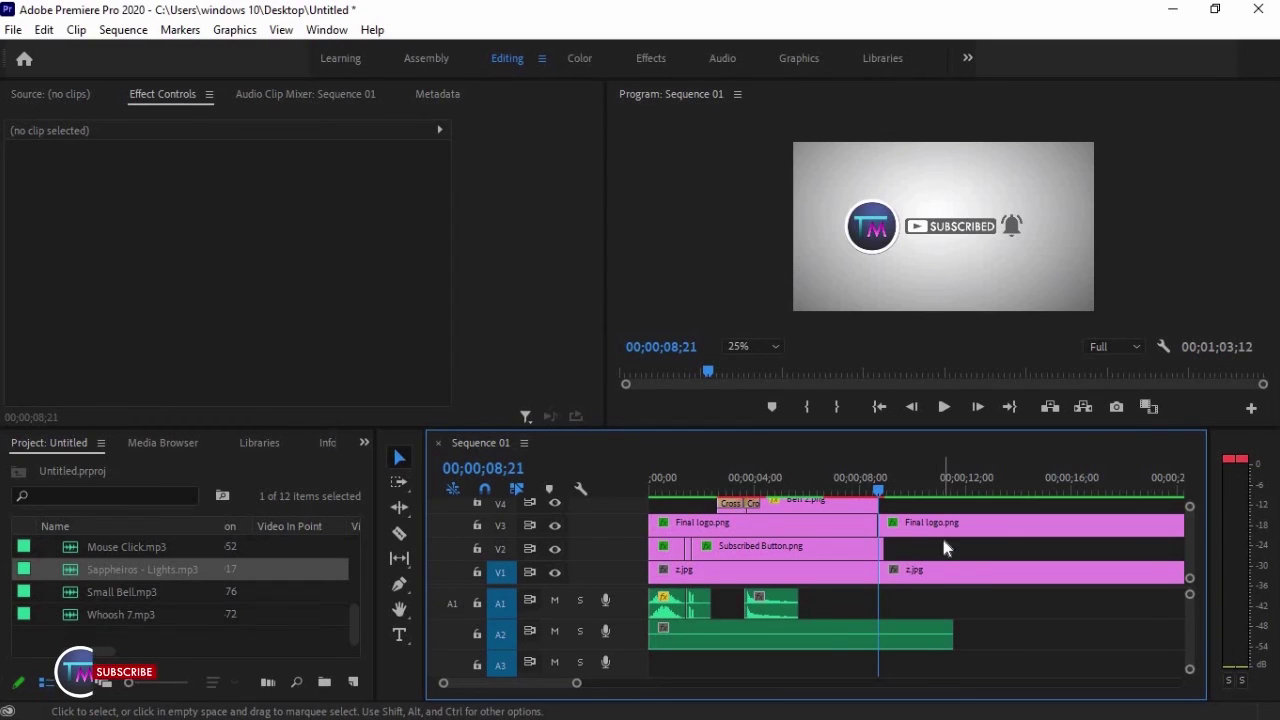
pyautogui.click(943, 524)
pyautogui.press('Delete')
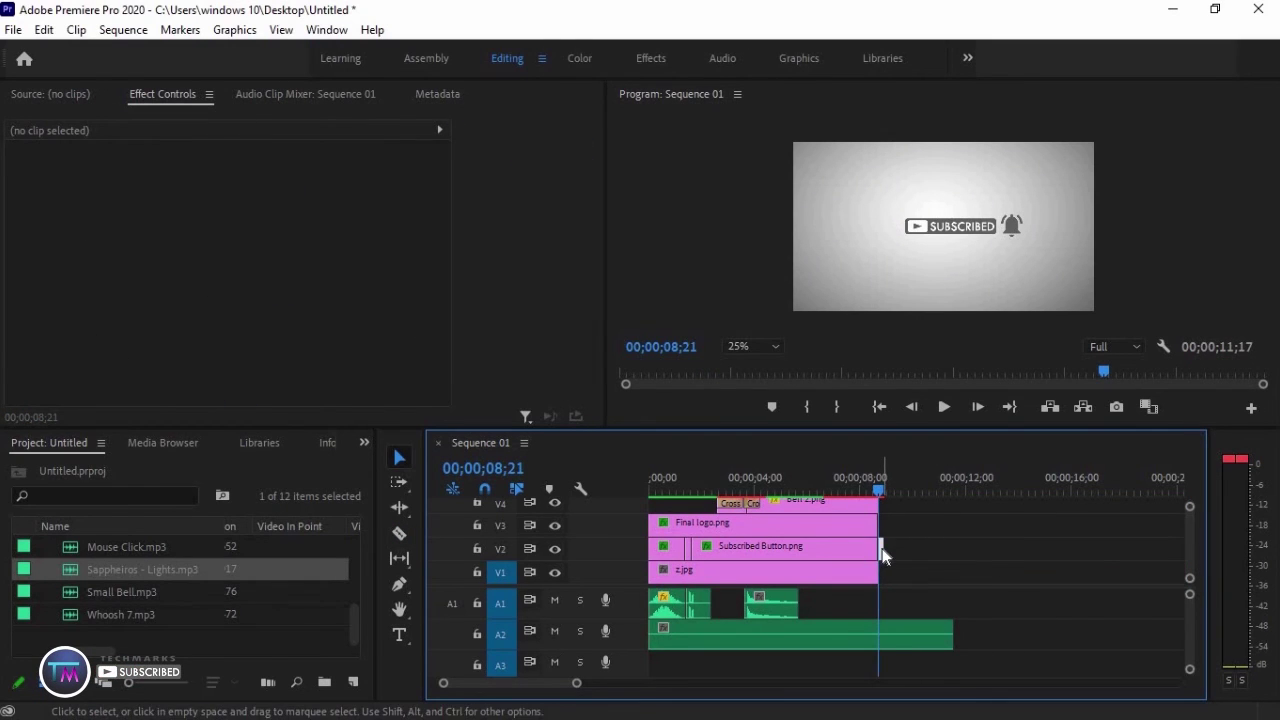
pyautogui.press('Home')
pyautogui.press('space')
pyautogui.press('Home')
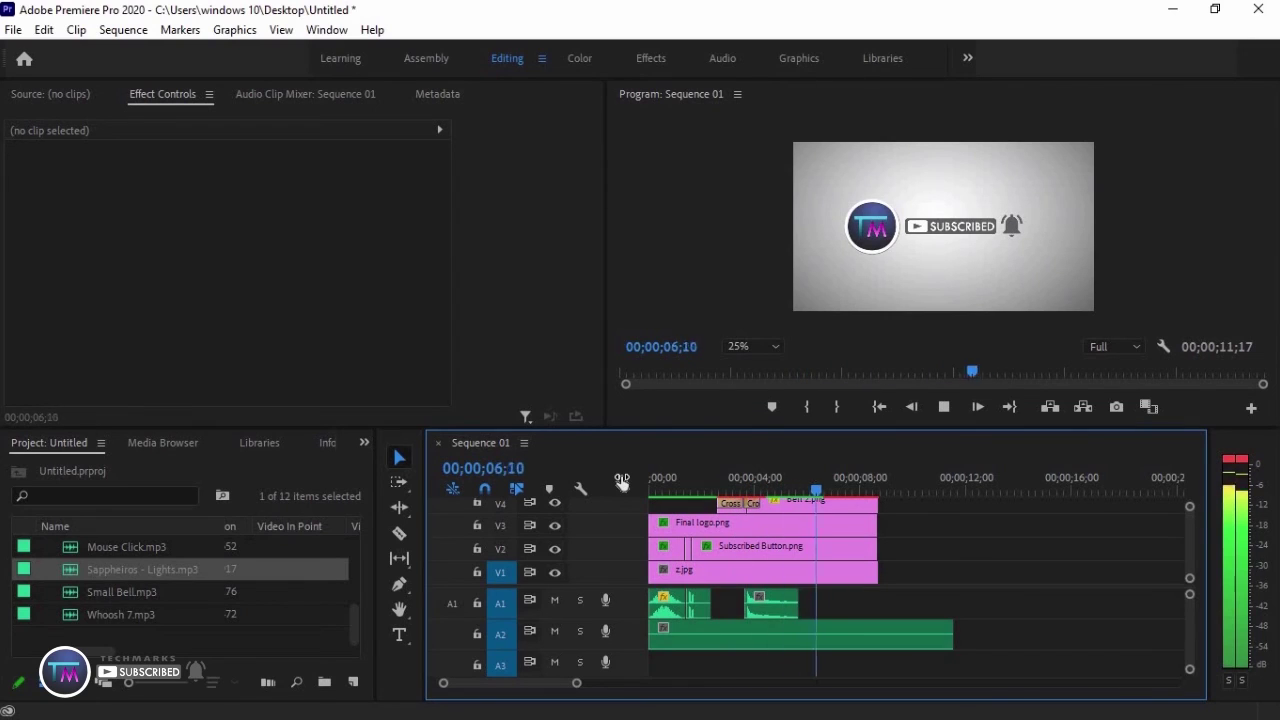
pyautogui.click(881, 476)
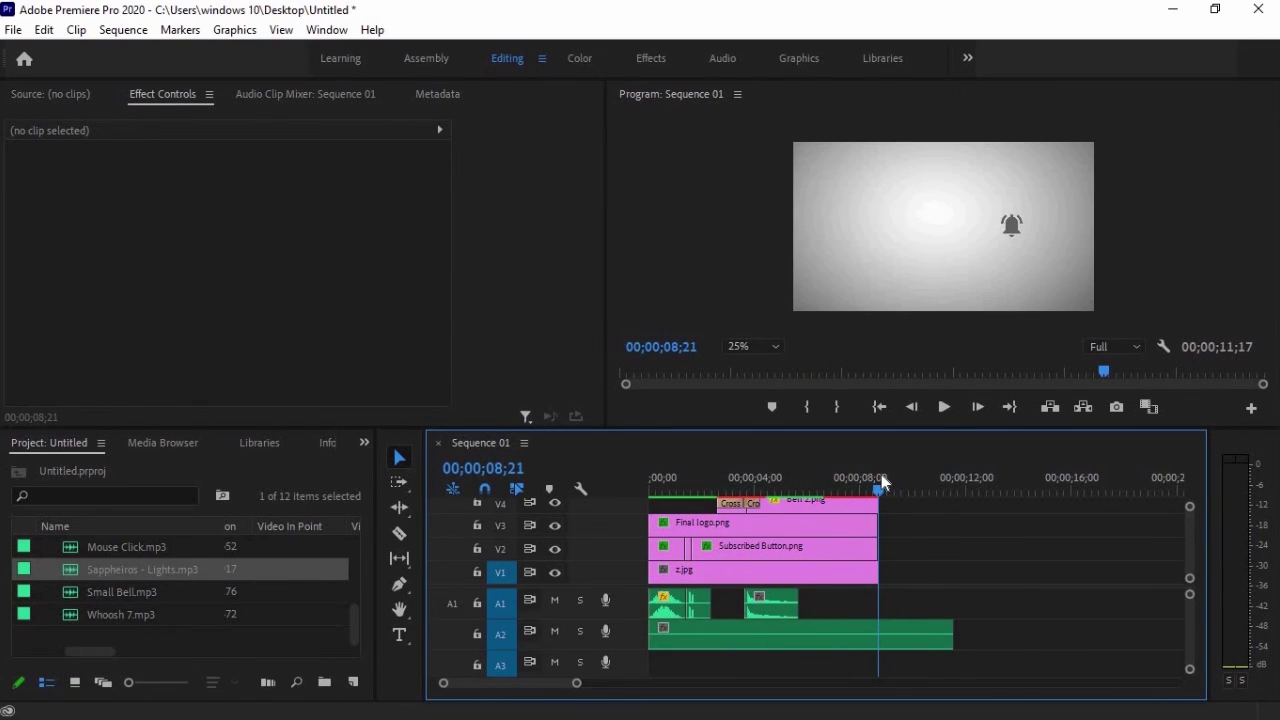
# - Cut the A2 music where the video ends, delete the rest, render previews, and play
pyautogui.press('c')
pyautogui.click(879, 634)
pyautogui.press('v')
pyautogui.click(908, 628)
pyautogui.press('Delete')
pyautogui.press('Home')
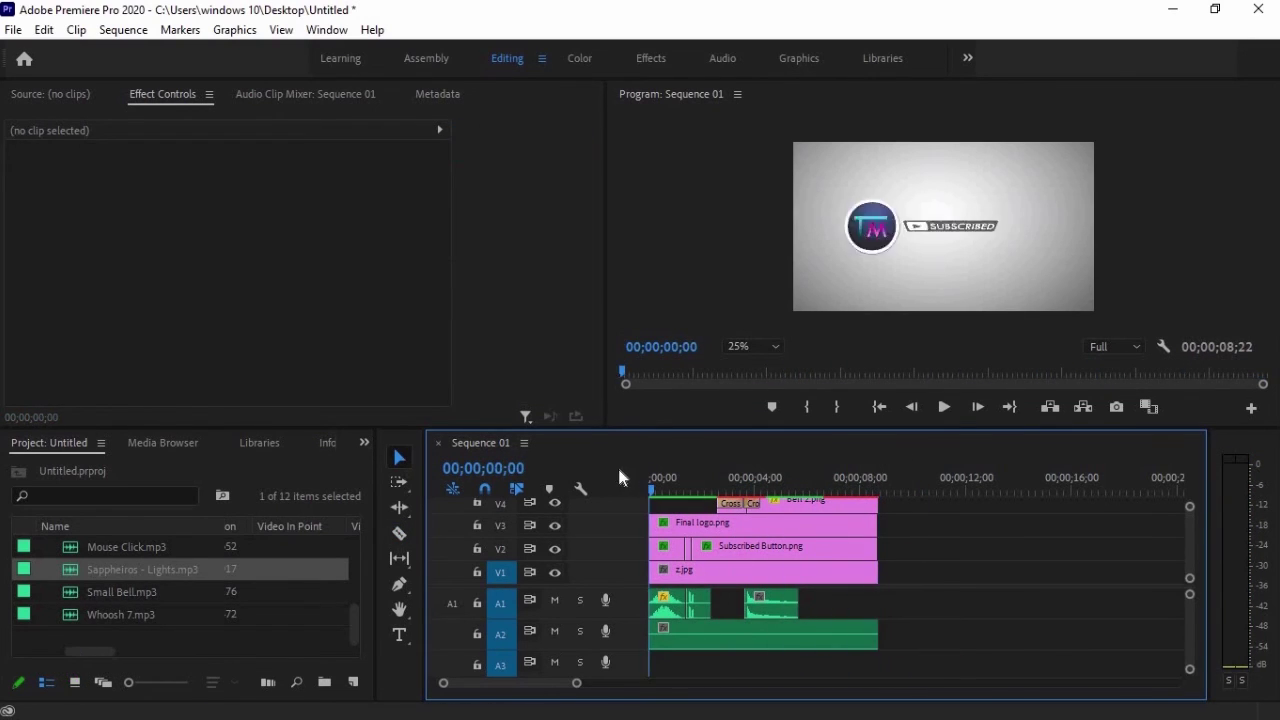
pyautogui.press('Return')
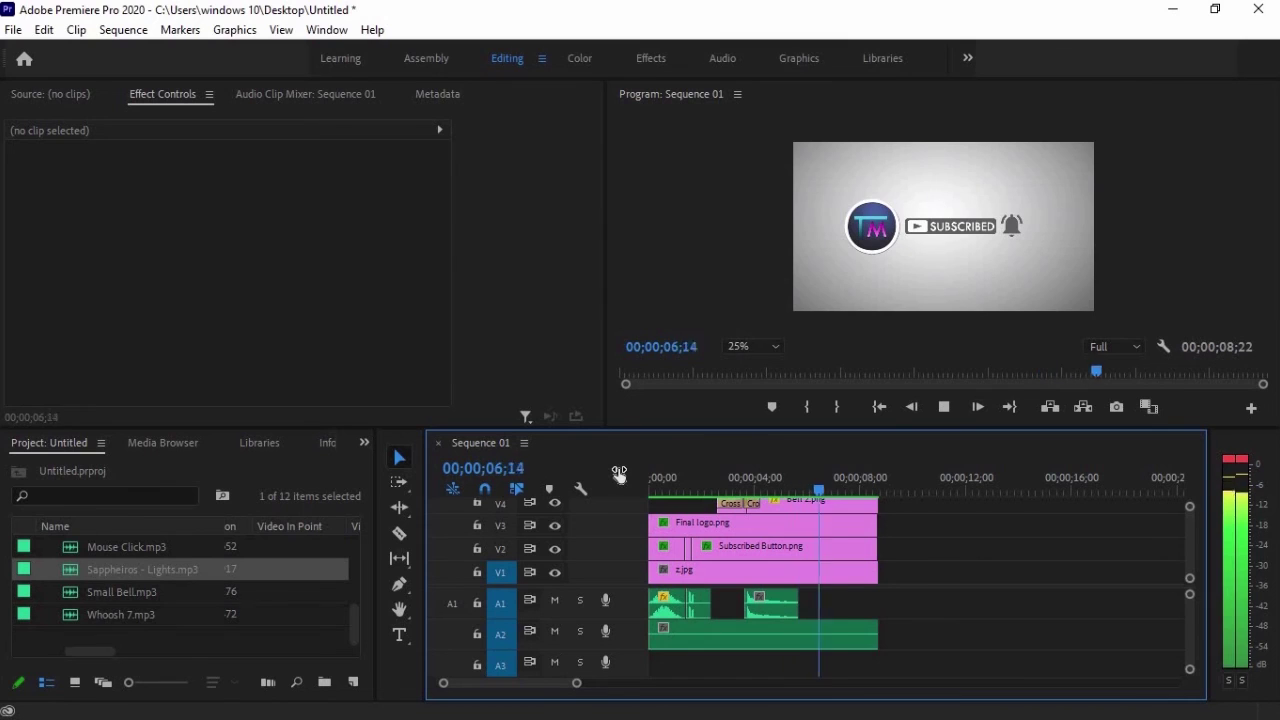
pyautogui.press('space')
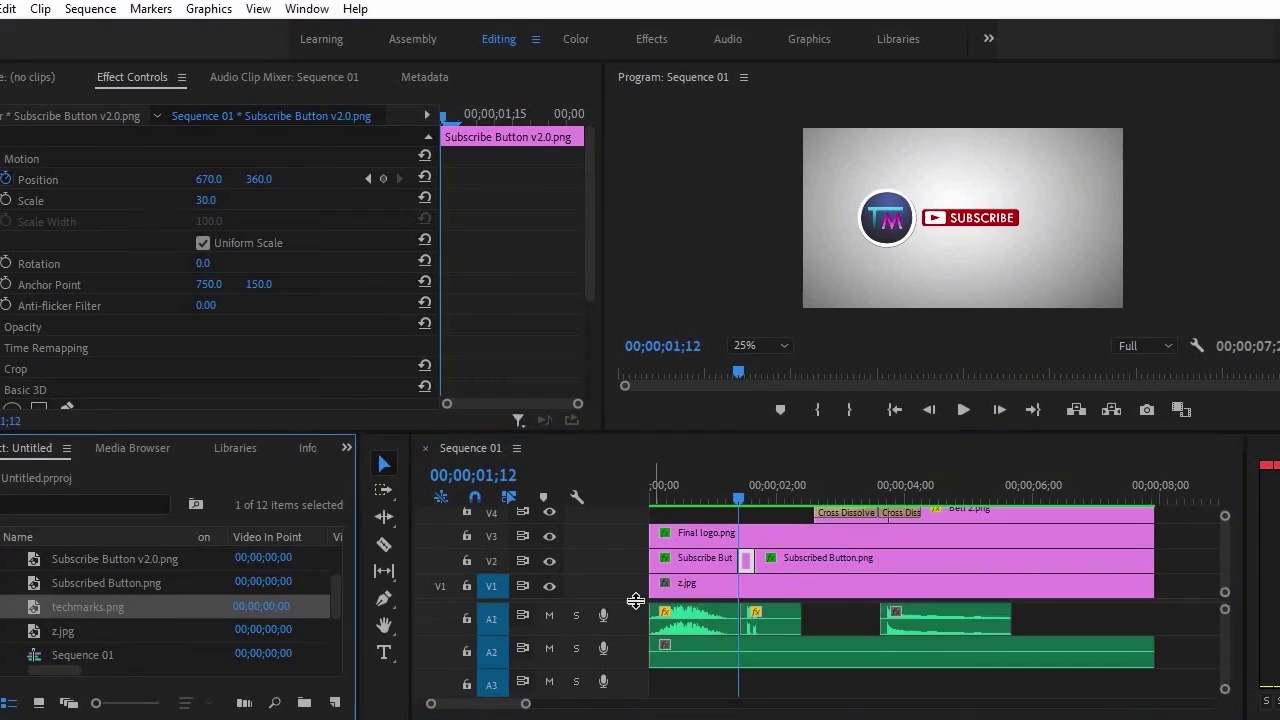
# - Add techmarks.png on a new V5 track and compare with the Subscribe button's motion settings
pyautogui.moveTo(634, 603); pyautogui.dragTo(636, 632)
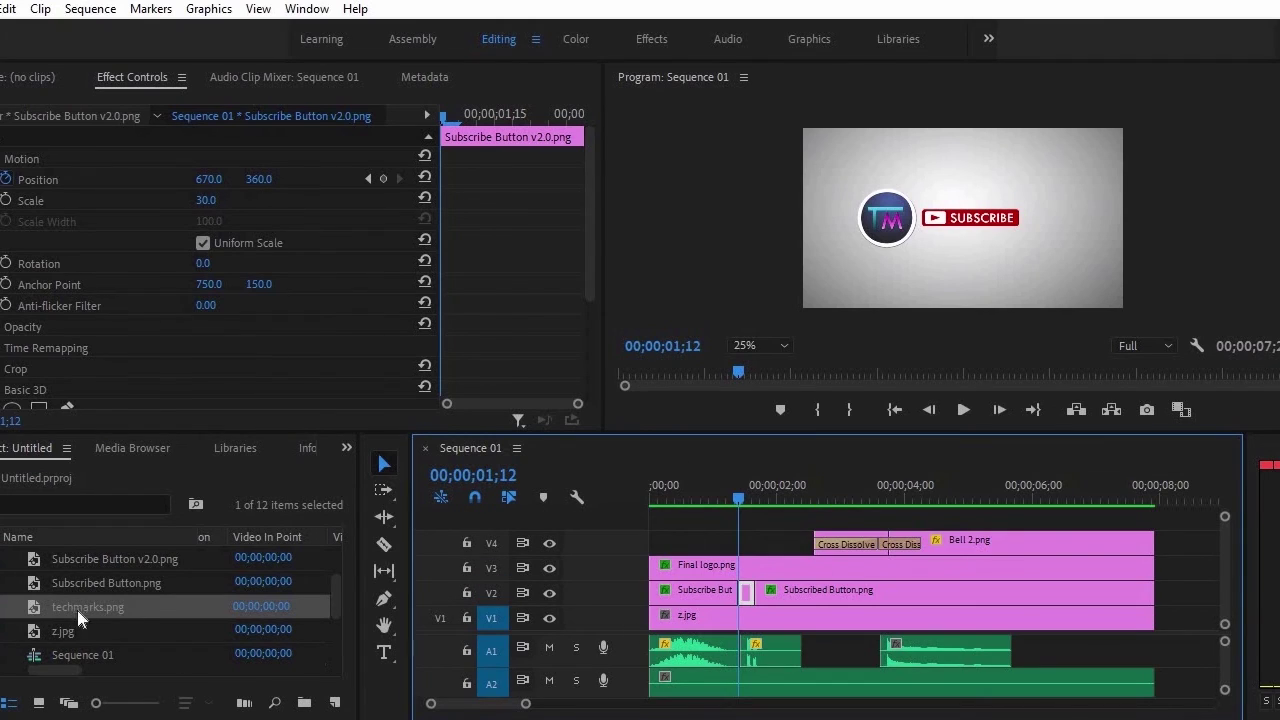
pyautogui.moveTo(77, 610); pyautogui.dragTo(749, 526)
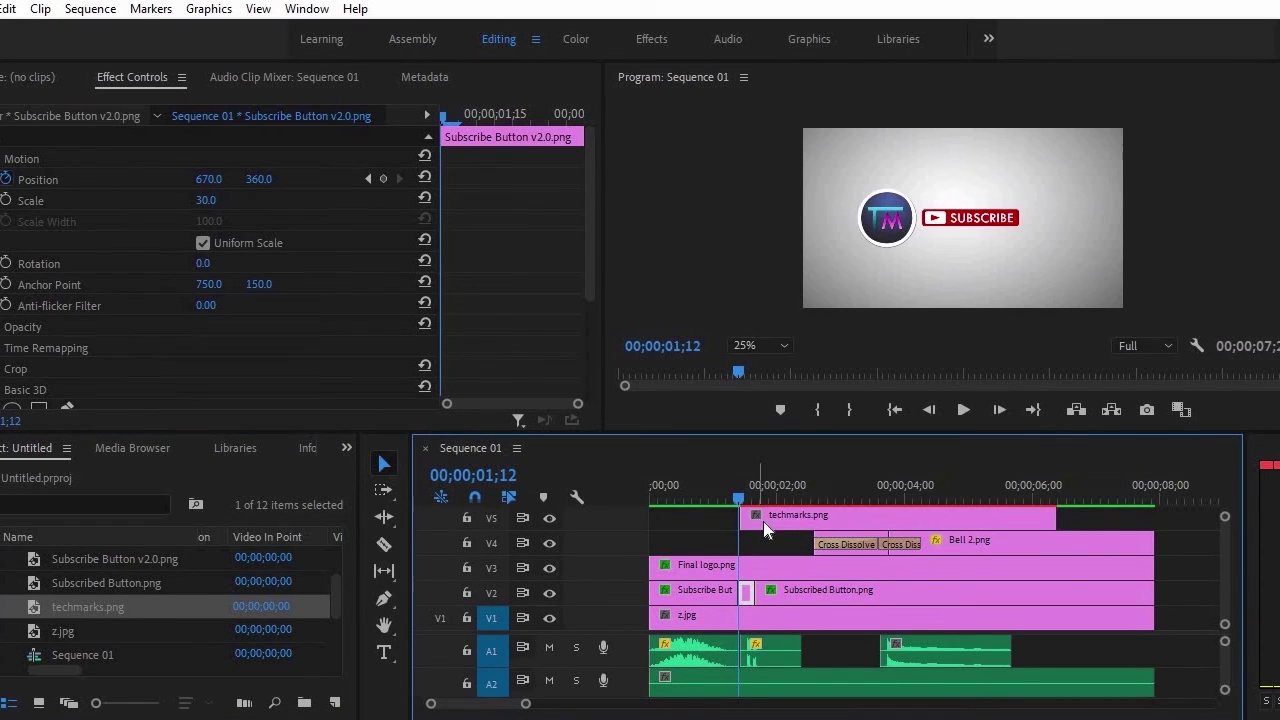
pyautogui.click(766, 530)
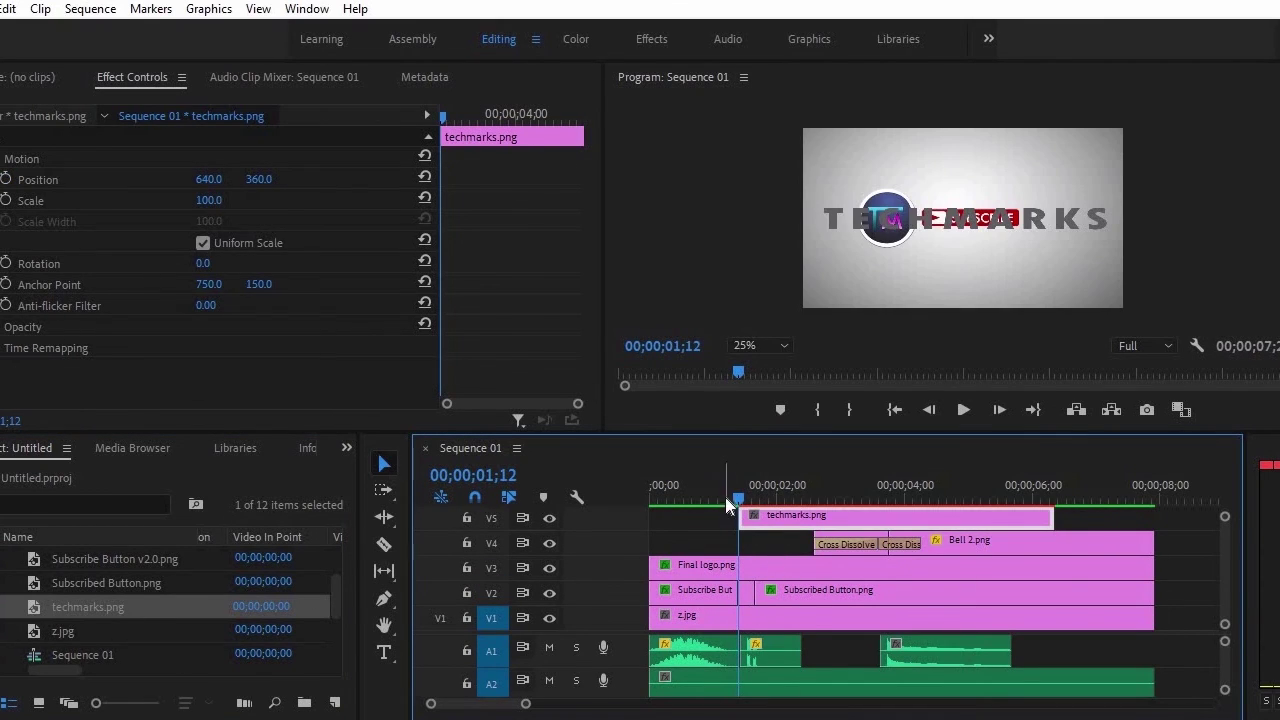
pyautogui.moveTo(725, 497); pyautogui.dragTo(737, 497)
pyautogui.click(745, 592)
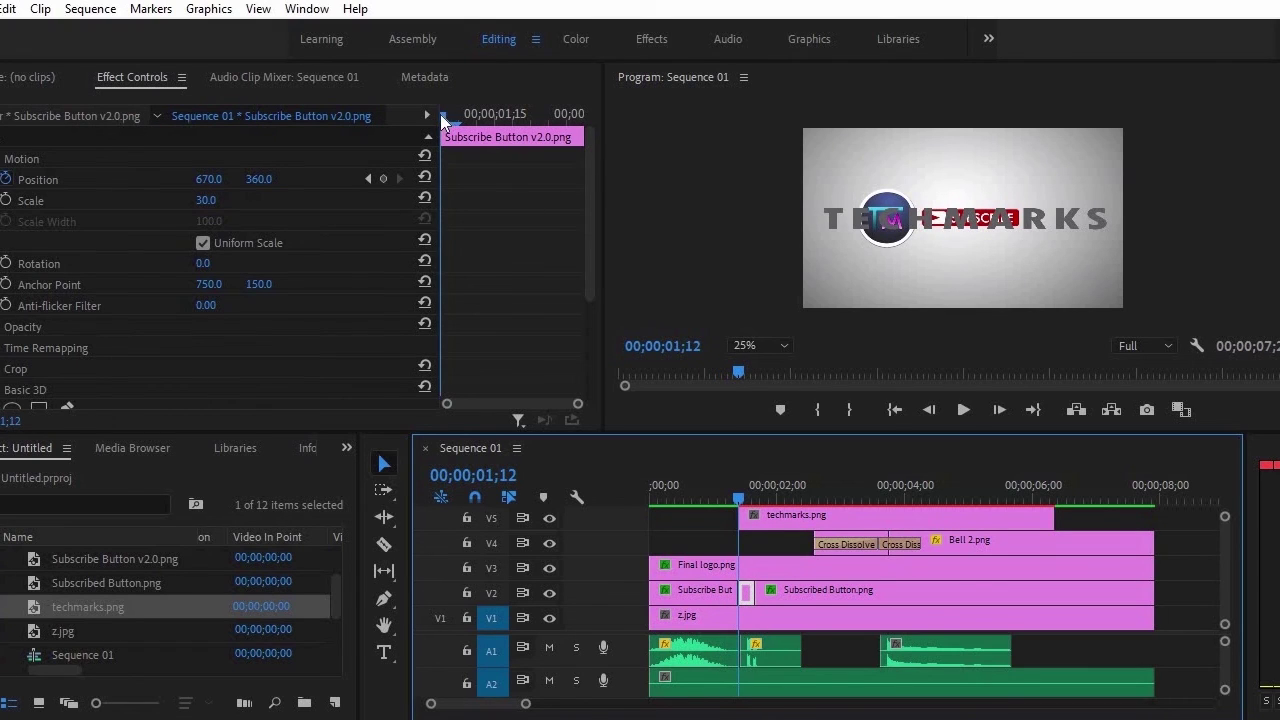
pyautogui.click(503, 205)
pyautogui.click(786, 520)
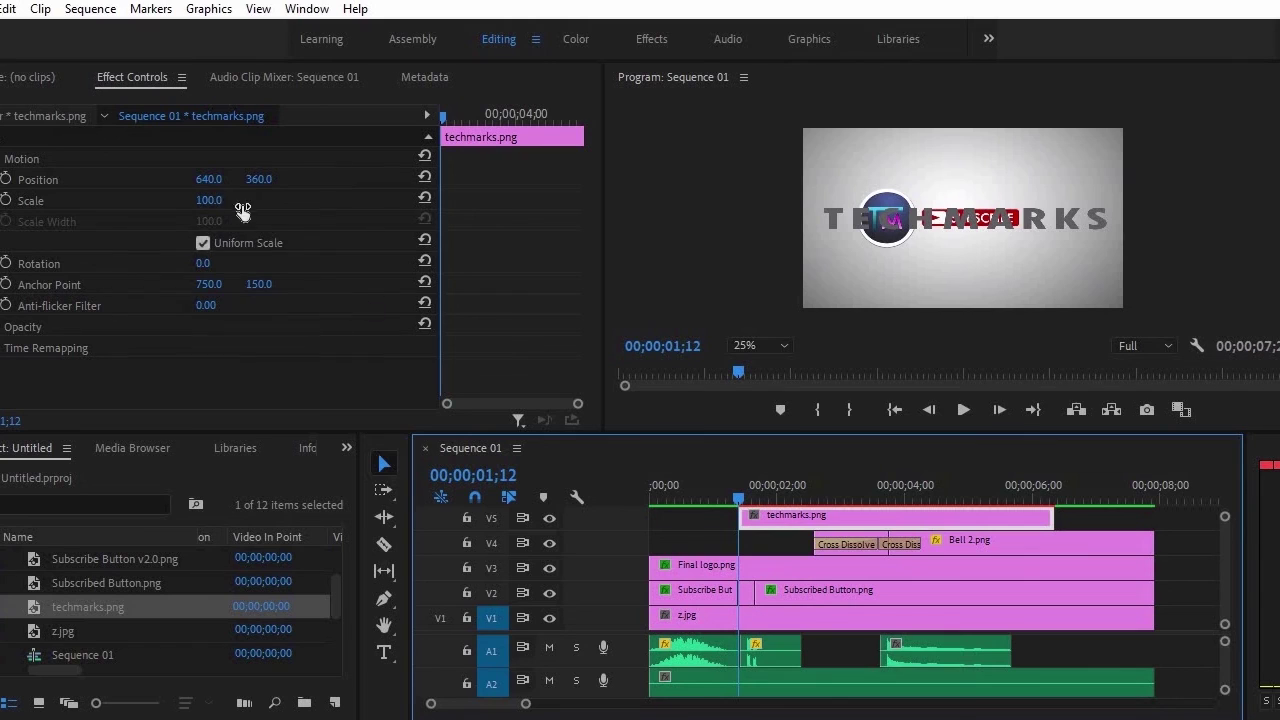
# - Set the channel name to Scale 30 at Position 664, 298 and extend it to the sequence end
pyautogui.moveTo(209, 200); pyautogui.dragTo(199, 207)
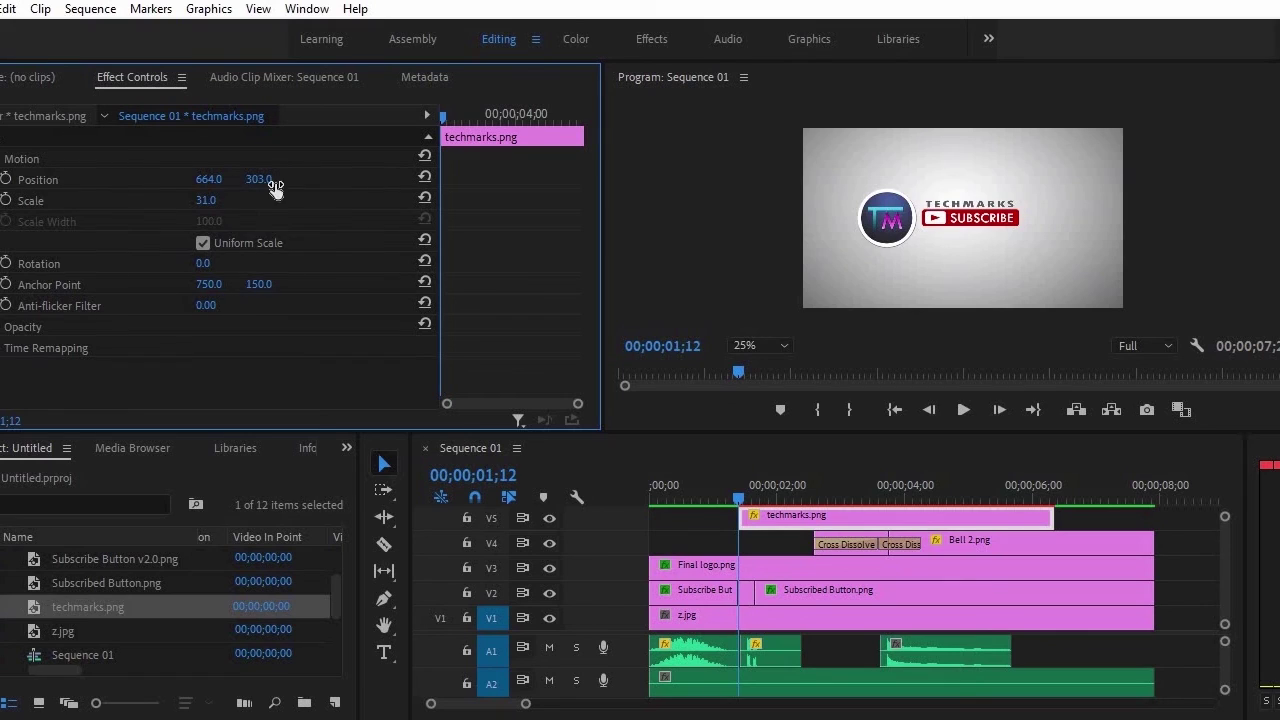
pyautogui.click(210, 199)
pyautogui.click(628, 221)
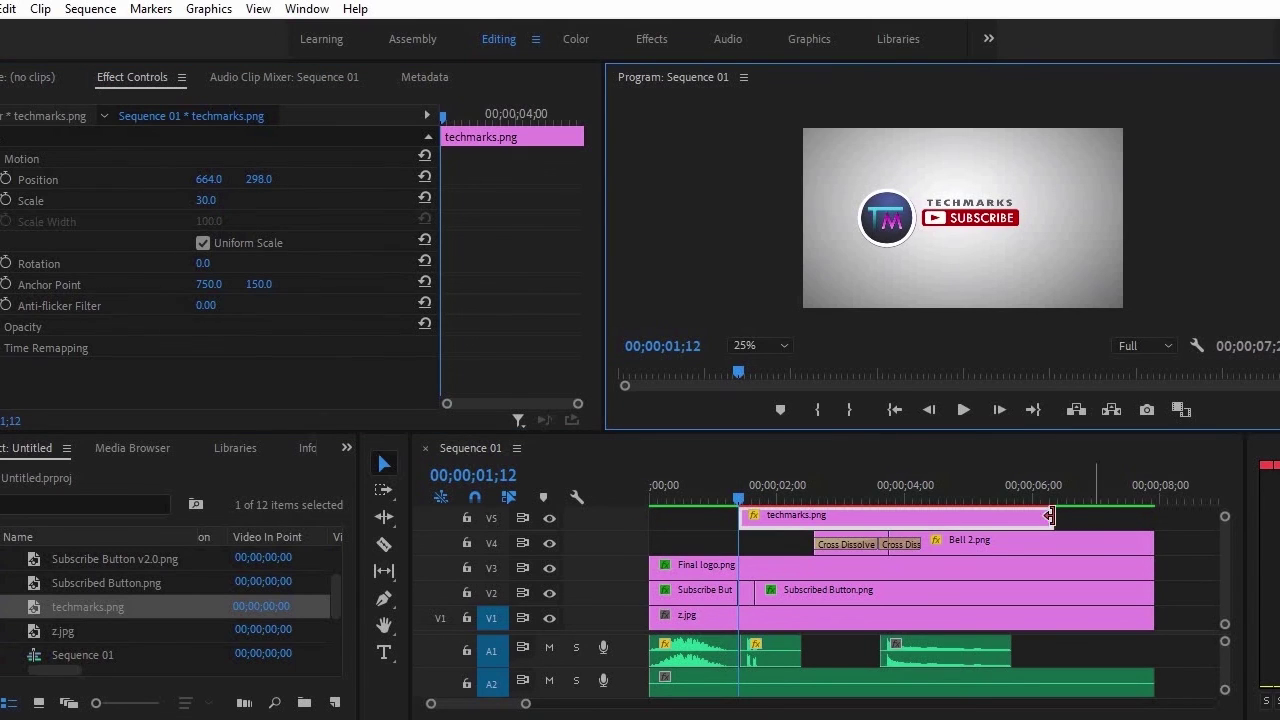
pyautogui.moveTo(1049, 516); pyautogui.dragTo(1153, 516)
# - Render the sequence previews and play the outro from the start
pyautogui.press('Return')
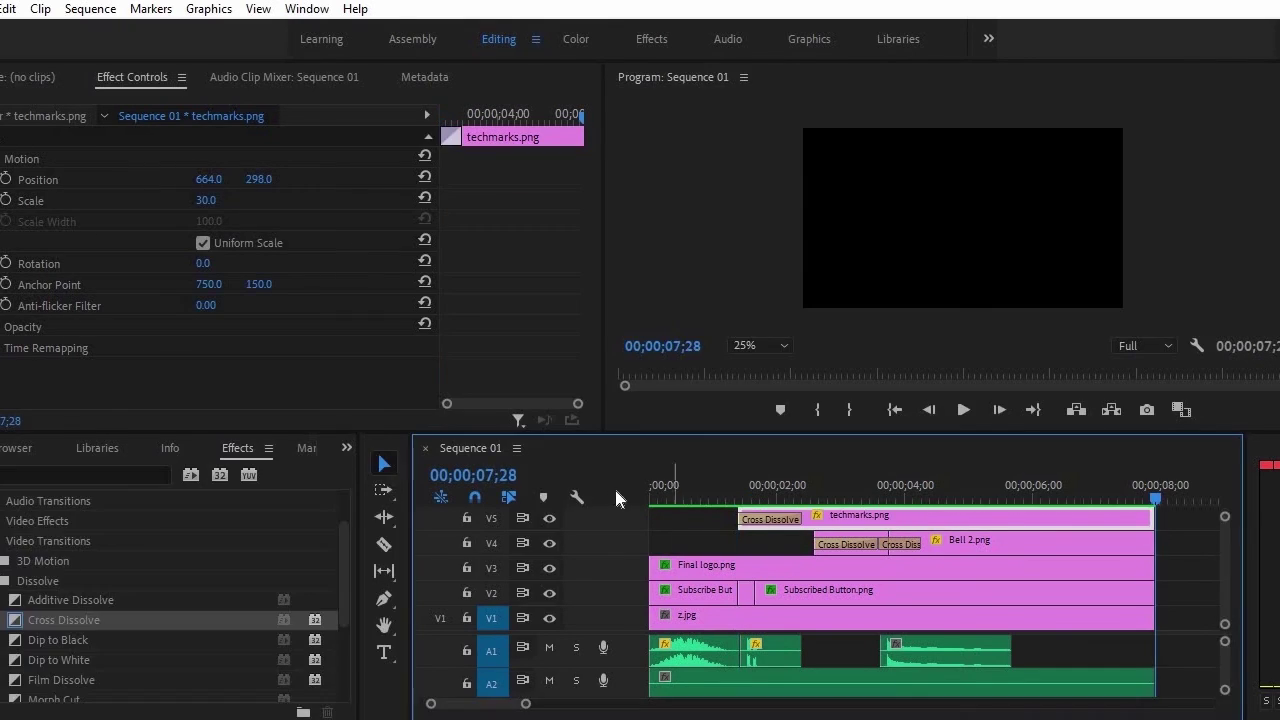
pyautogui.press('space')
# - Export Sequence 01 as H.264 to My Final Outro.mp4 on the Desktop
pyautogui.hotkey('ctrl', 'm')
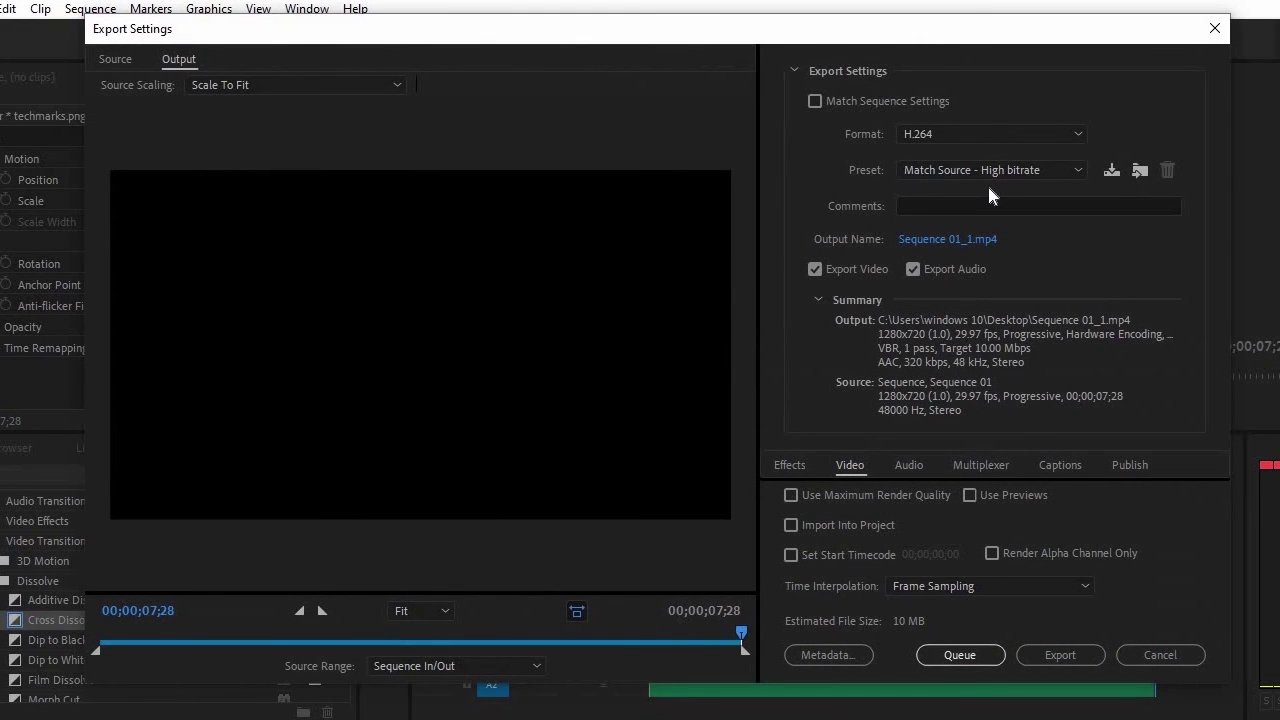
pyautogui.click(961, 241)
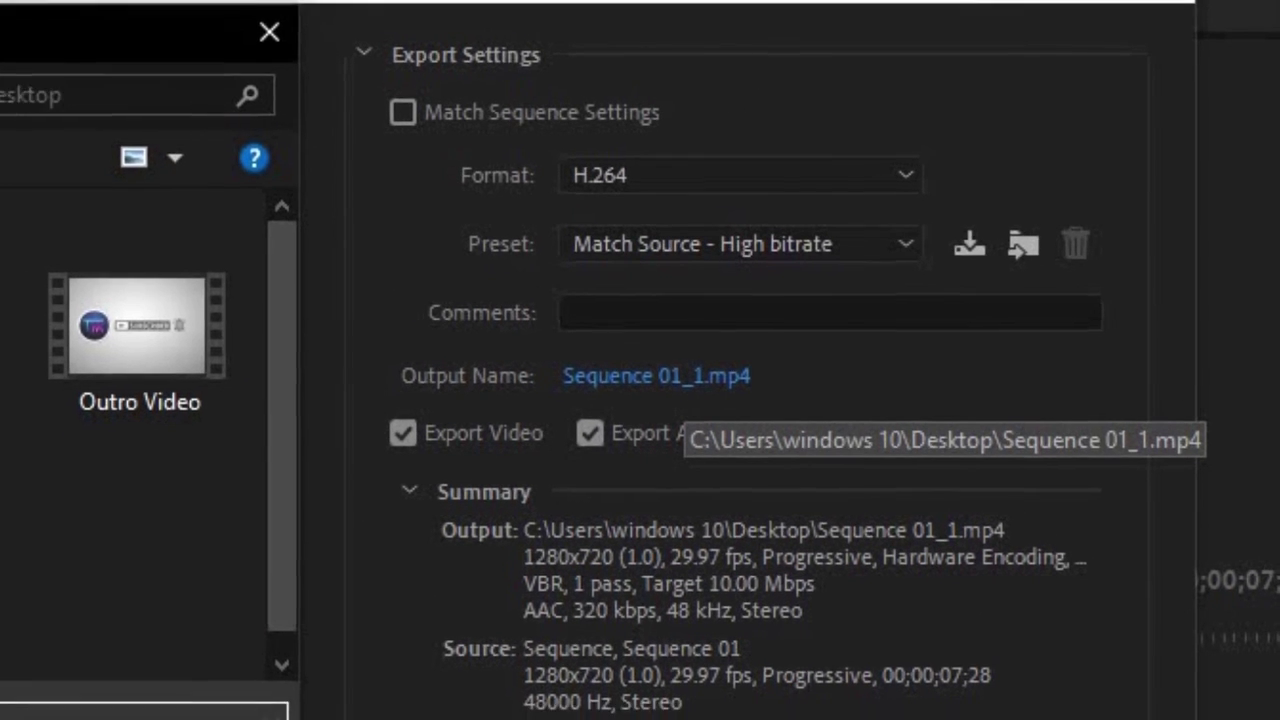
pyautogui.write('My Final ')
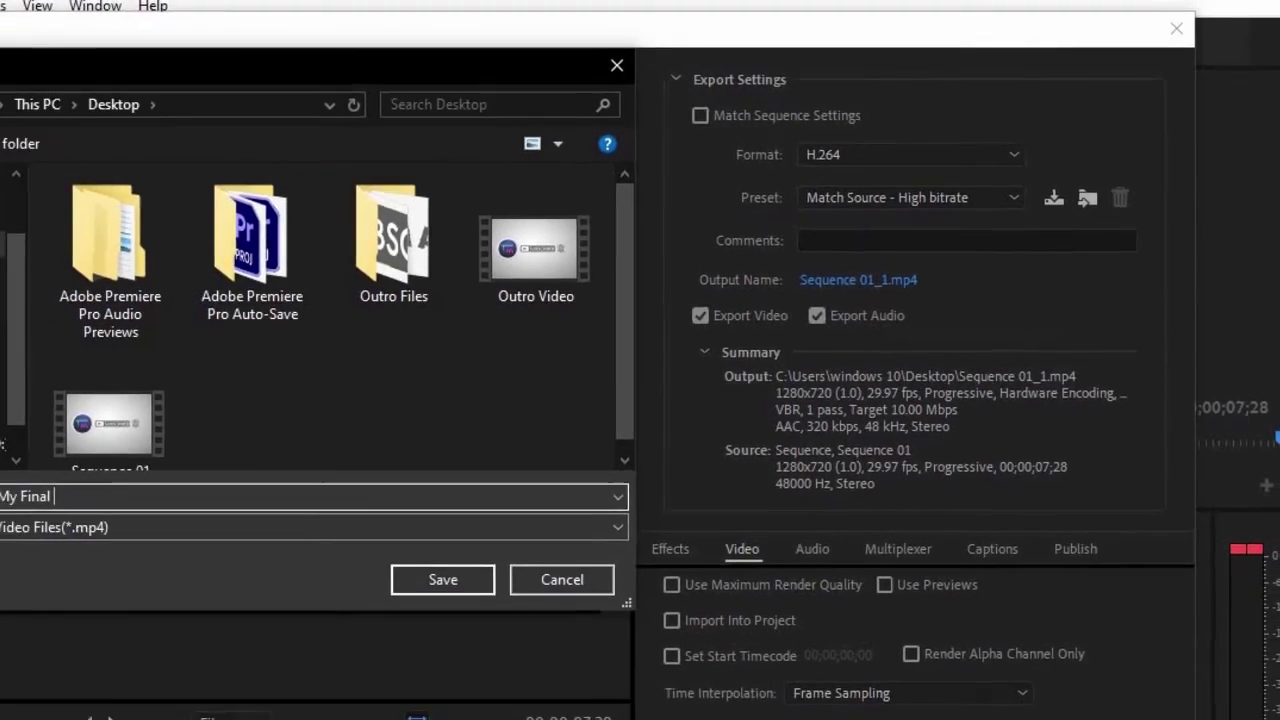
pyautogui.write('Outro')
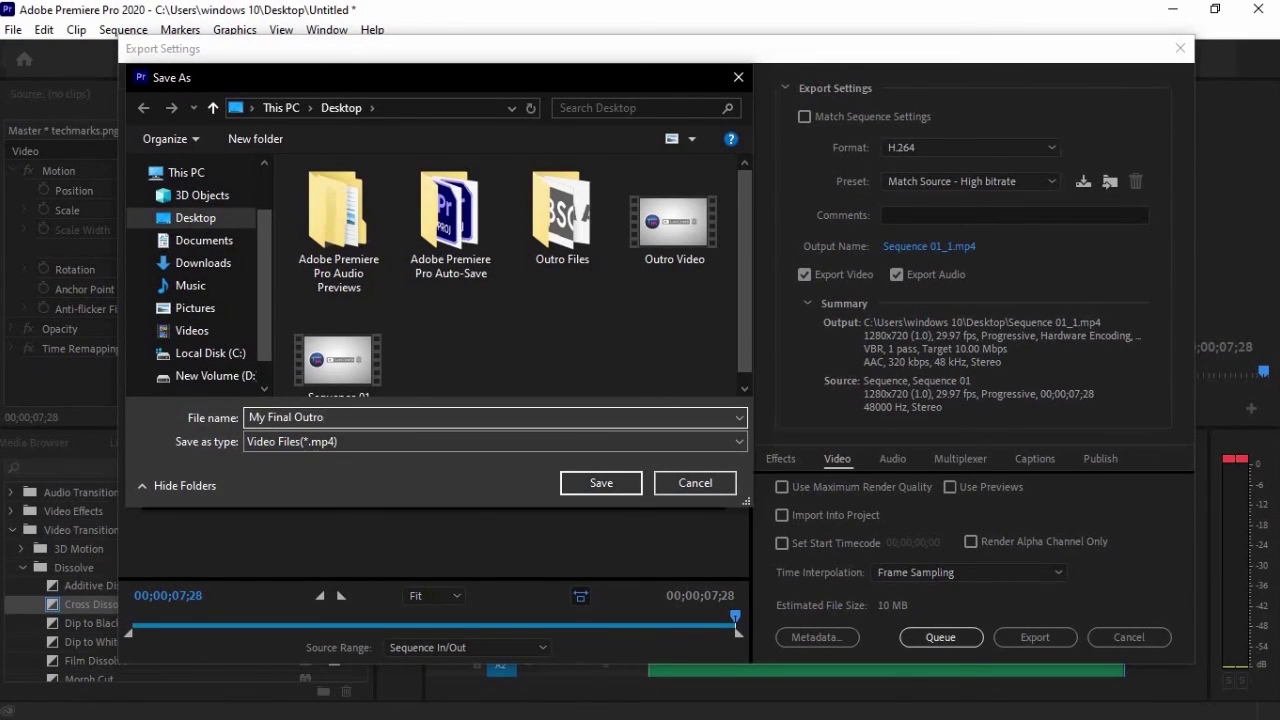
pyautogui.click(600, 483)
pyautogui.click(1034, 637)
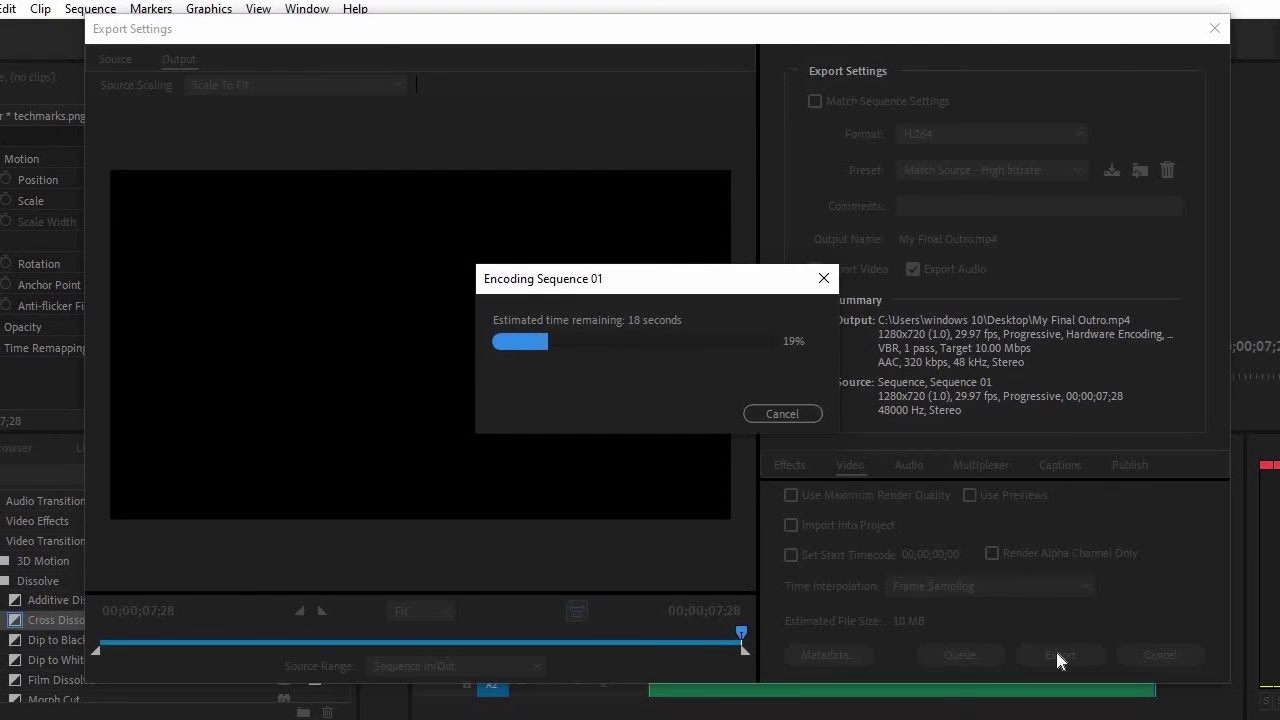